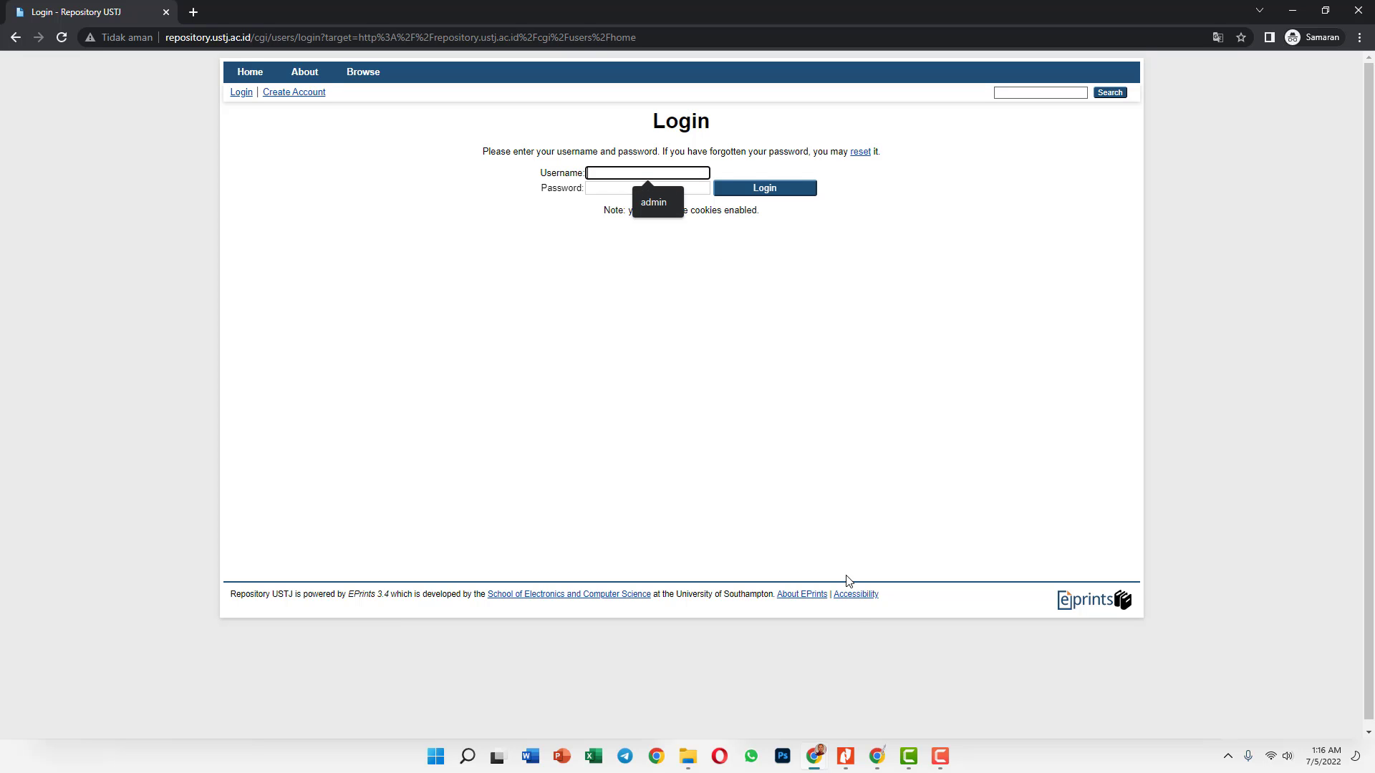
Step: Log in to the repository with the depositor's username and account password
left_click(855, 761)
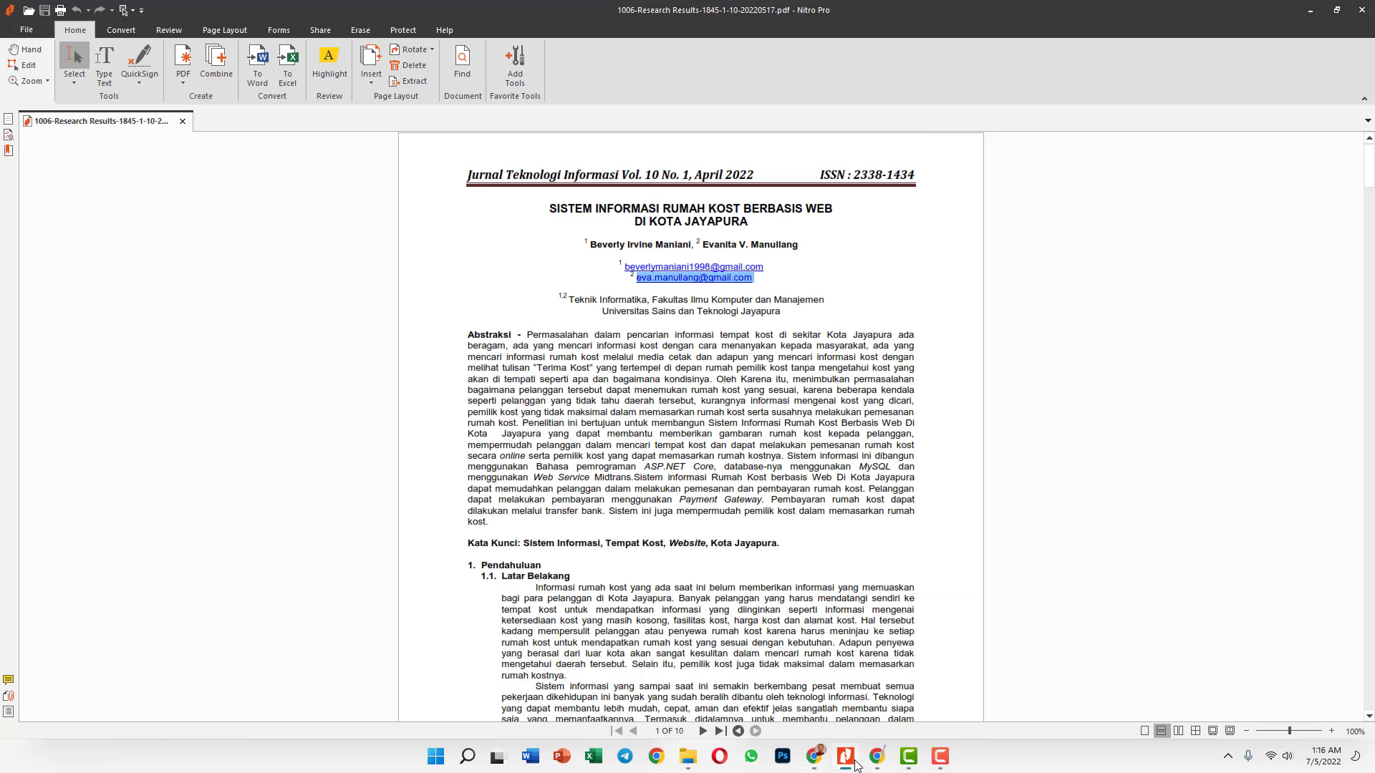
left_click(855, 763)
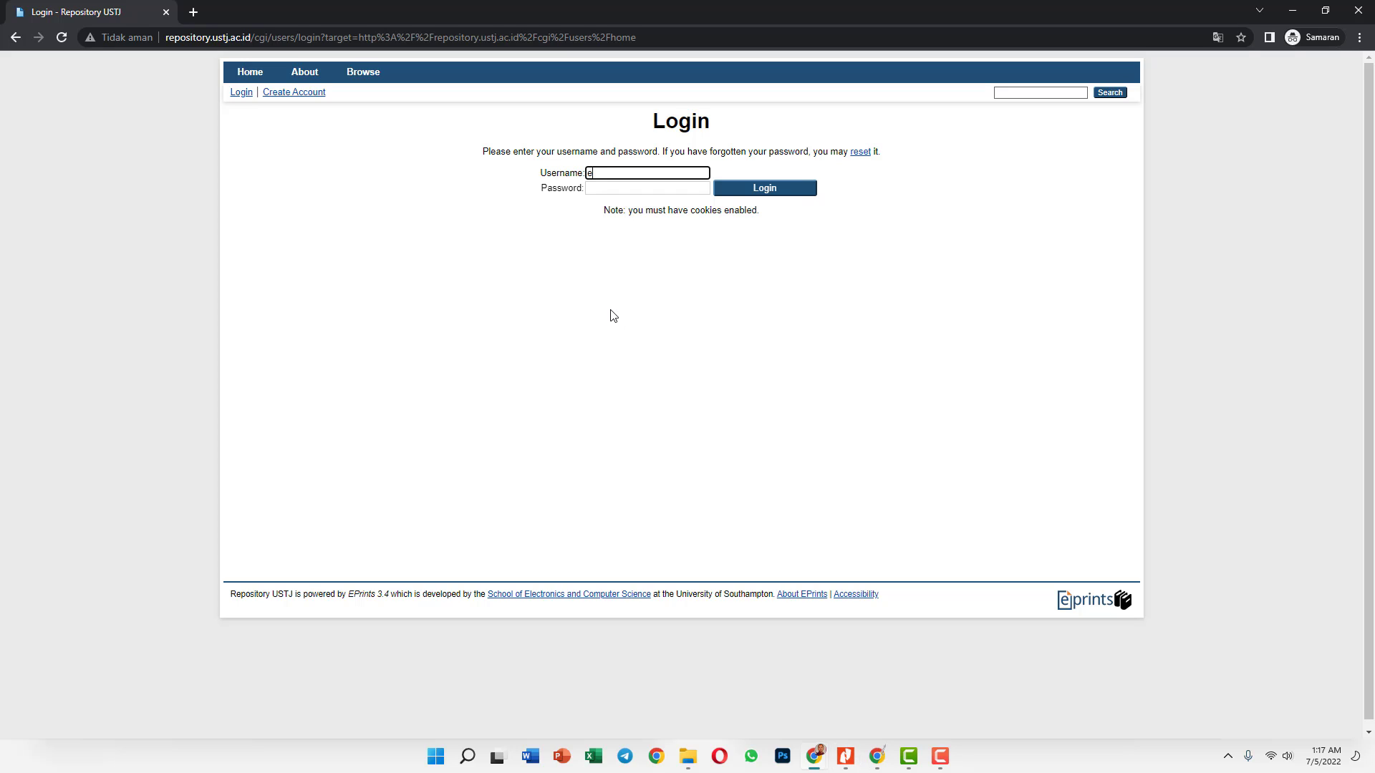
type("eva")
key("Tab")
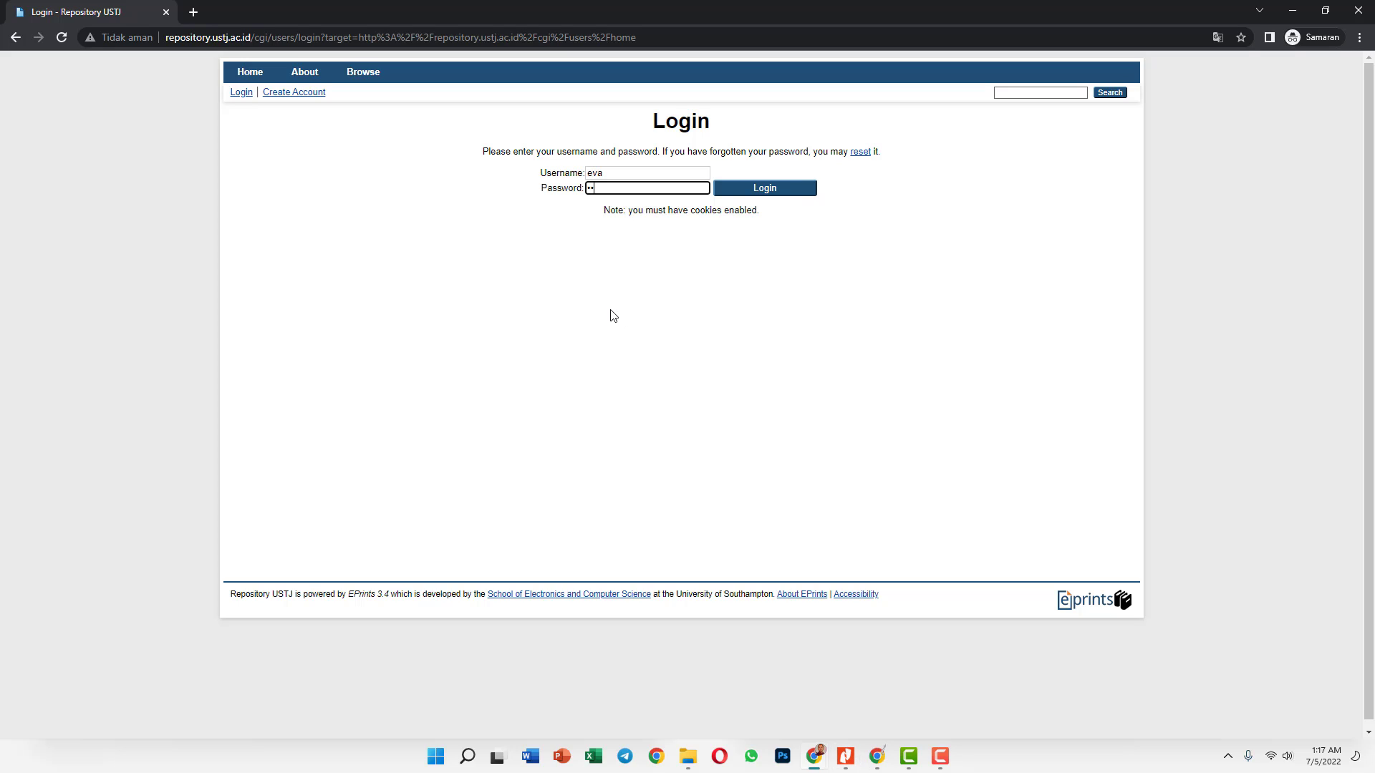
key("Return")
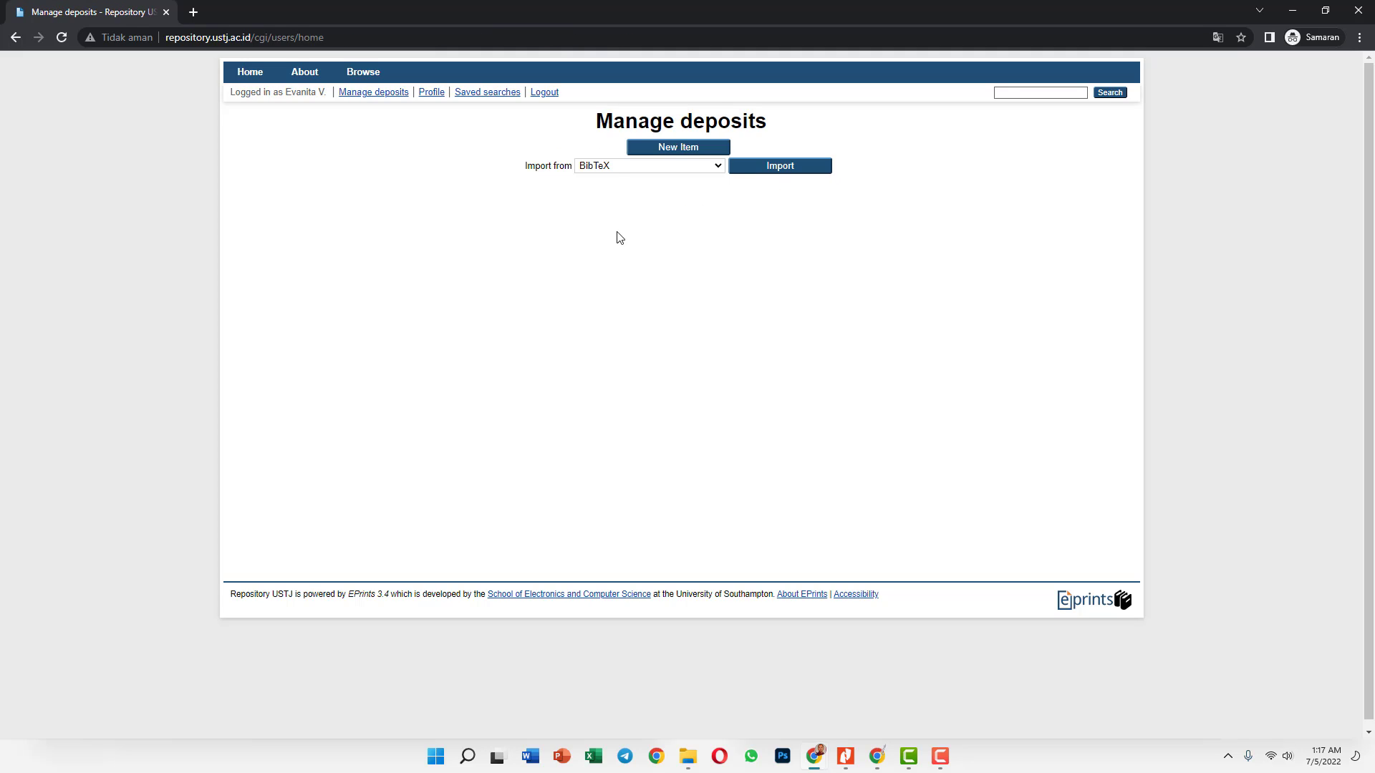
Step: Create a new deposit item, keep its type as Article and continue to the Upload stage
left_click(692, 147)
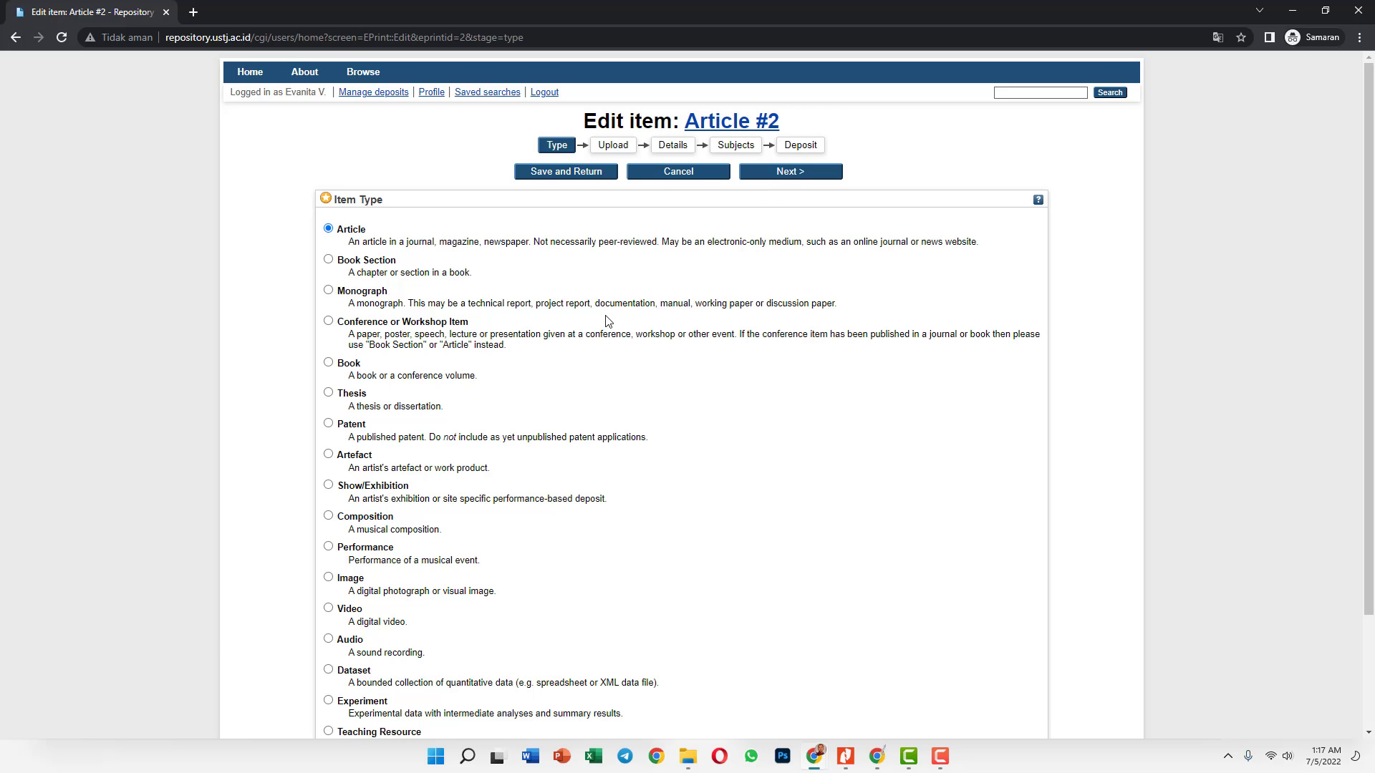
left_click(843, 758)
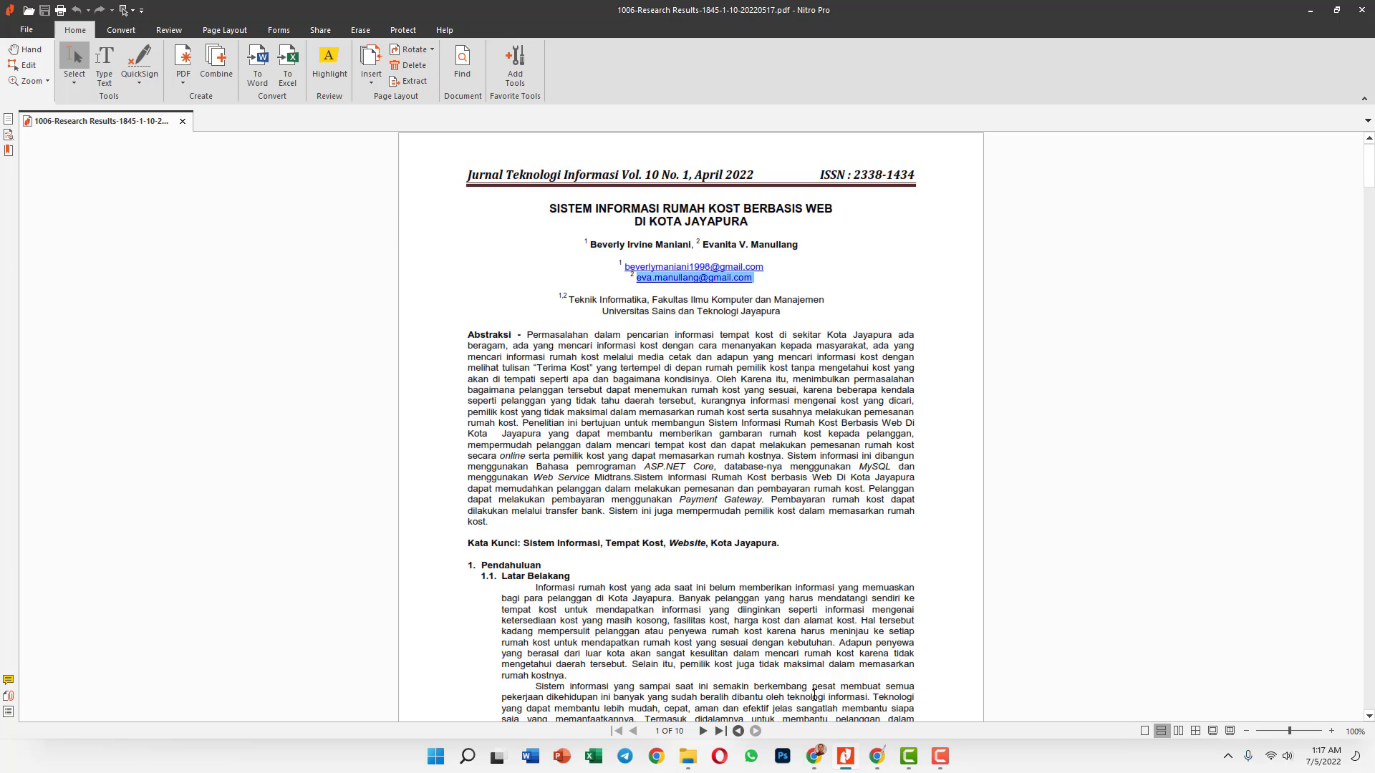
left_click(852, 753)
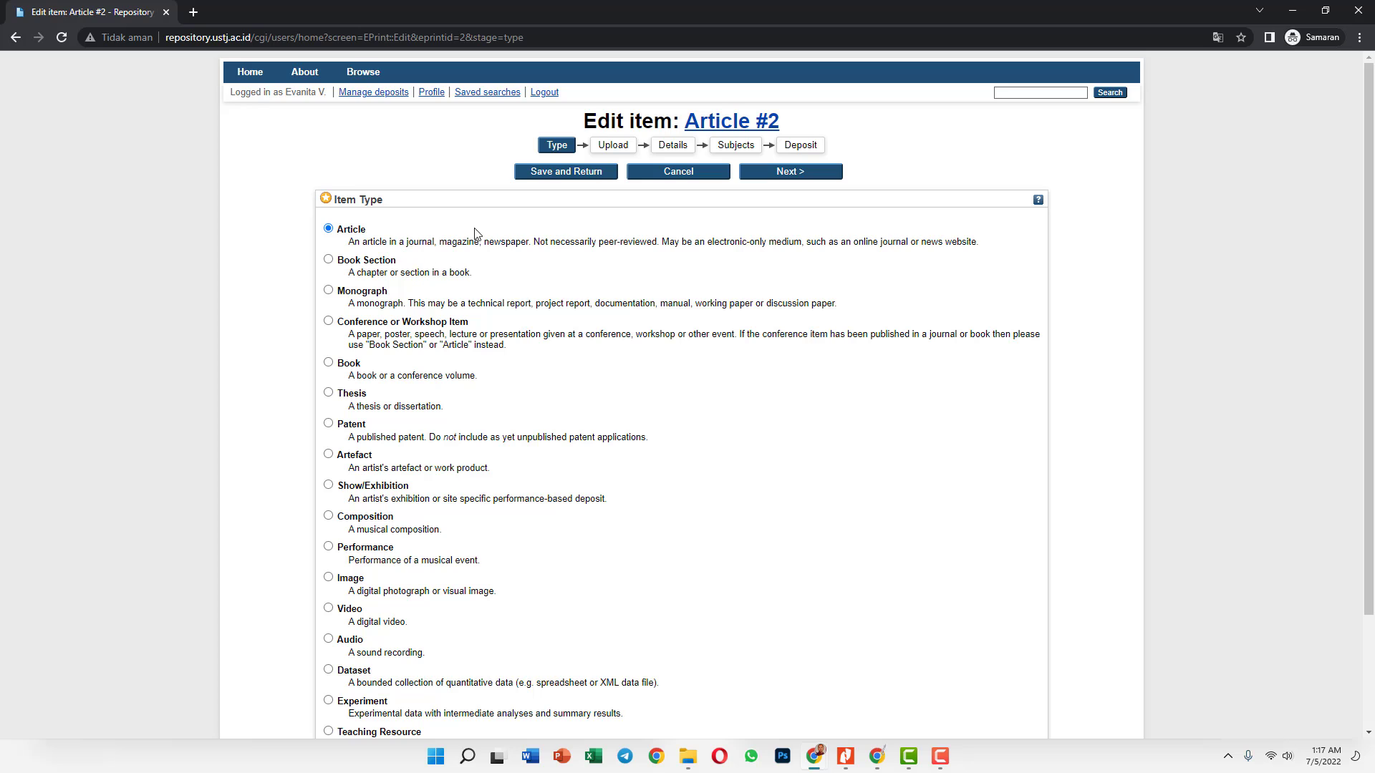
scroll(798, 344, "down", 3)
scroll(838, 577, "up", 3)
left_click(787, 176)
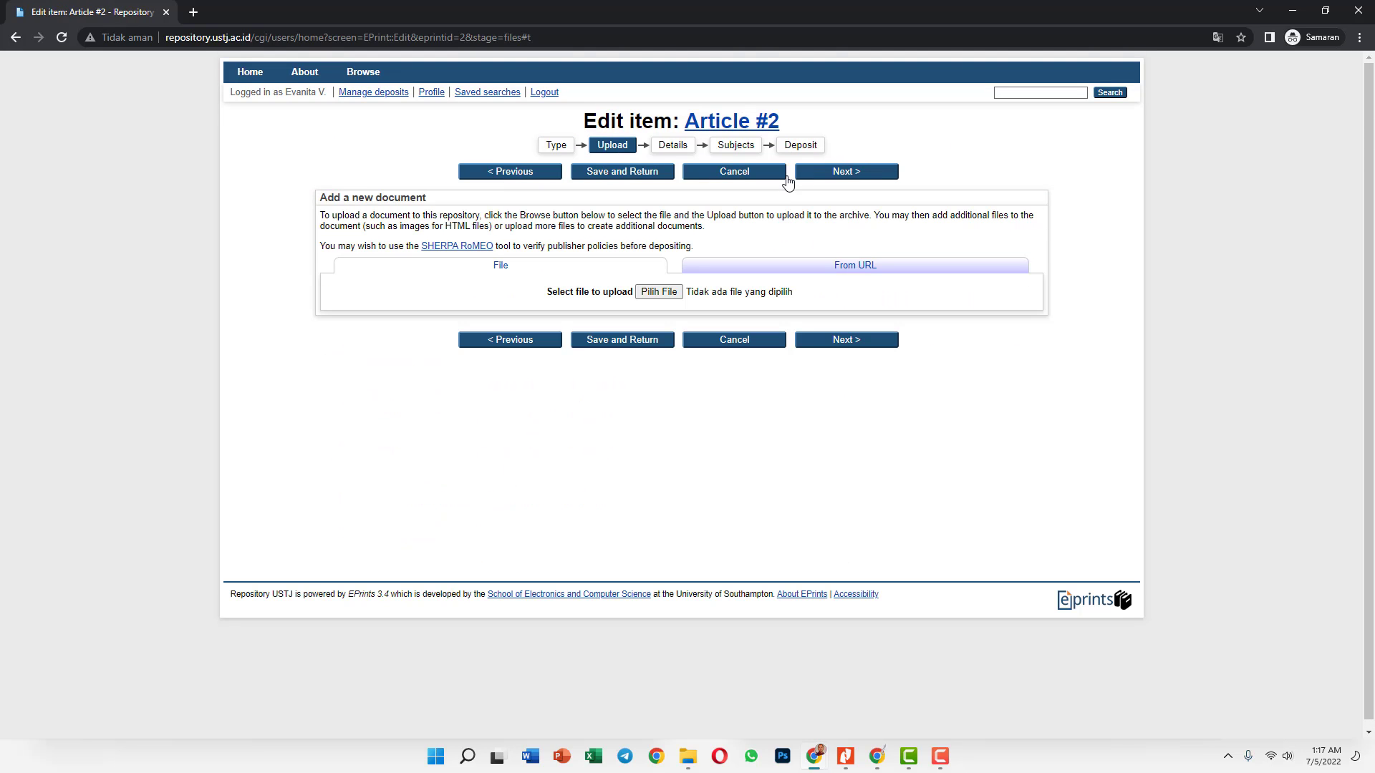
Step: Start choosing a file to upload and copy the path of the Dokumen folder from File Explorer
left_click(673, 292)
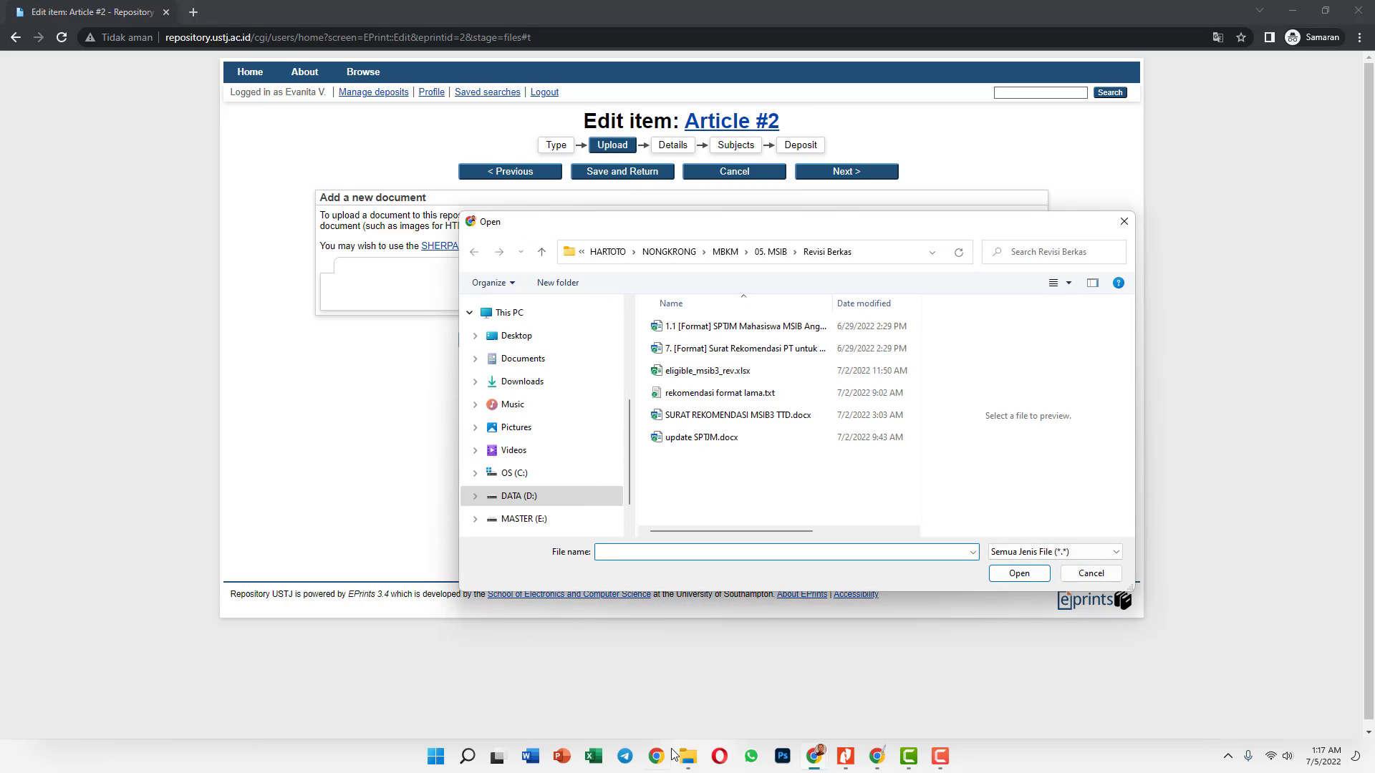
mouse_move(685, 758)
left_click(737, 691)
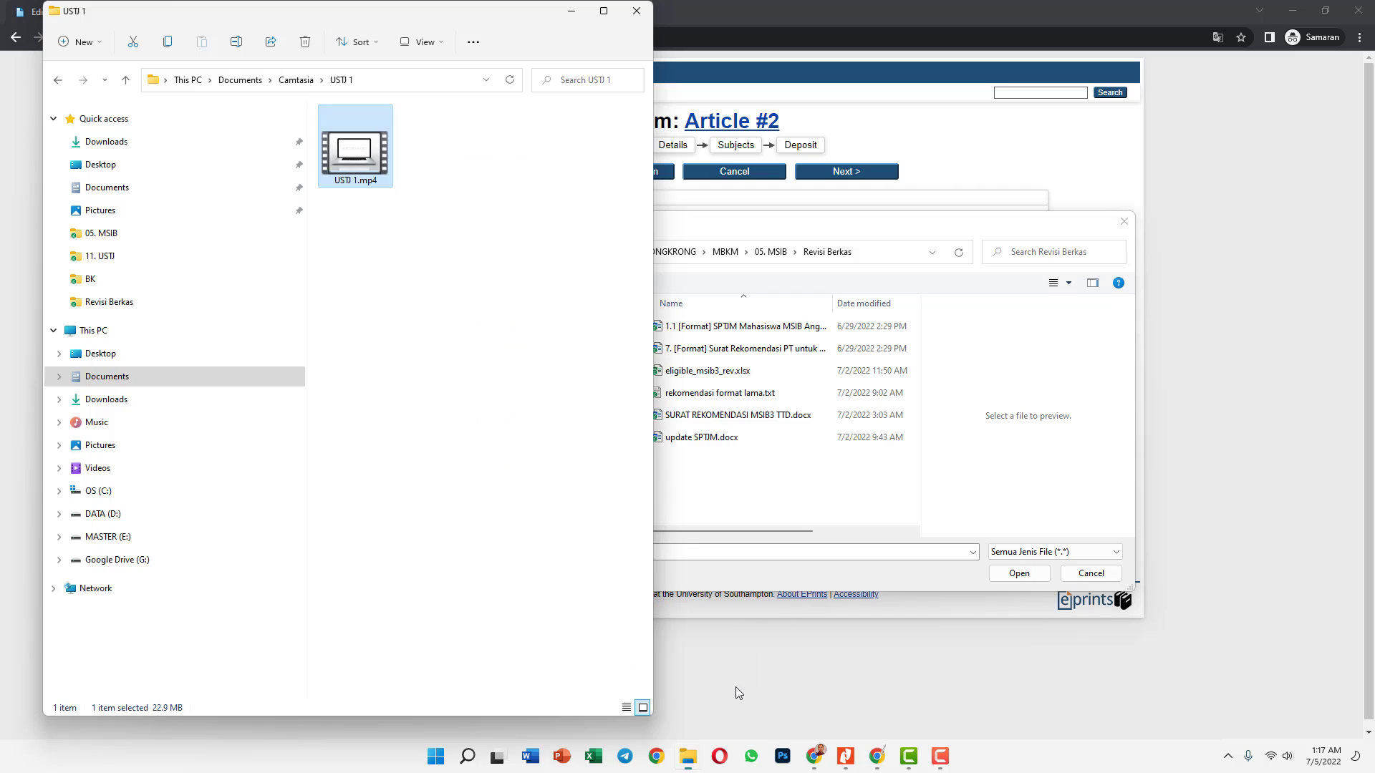
left_click(687, 757)
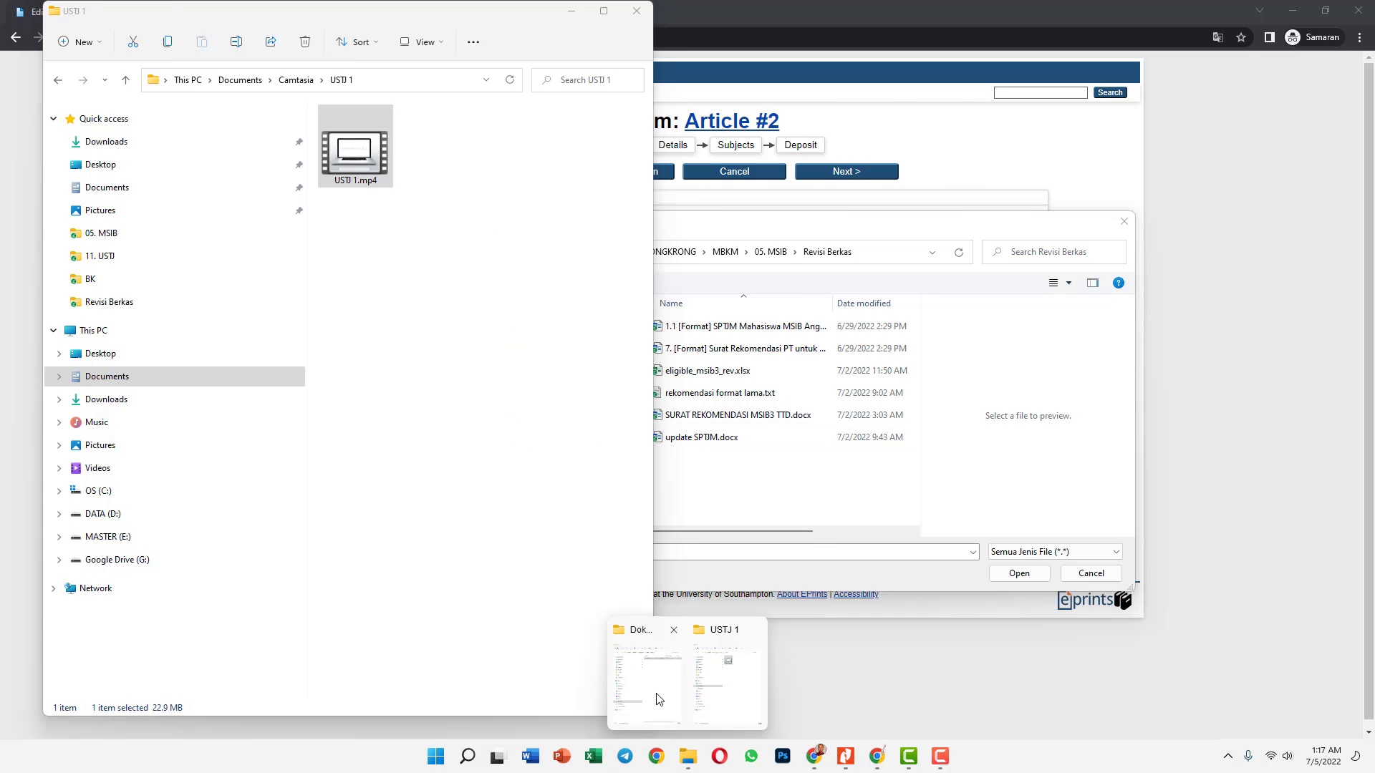
left_click(659, 699)
left_click(1137, 87)
key("ctrl+c")
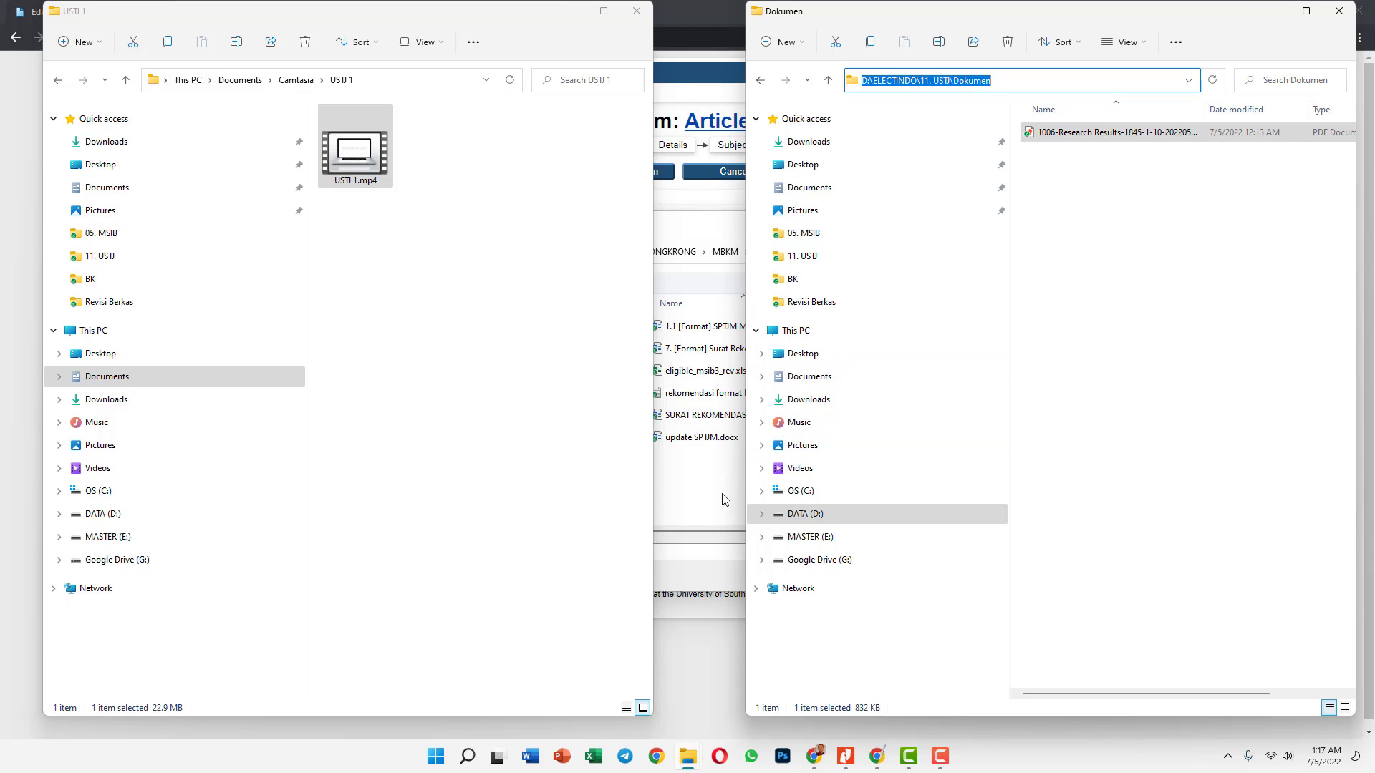
Step: Upload 1006-Research Results-1845-1-10-20220517.pdf from the folder D:\ELECTINDO\11. USTJ\Dokumen
left_click(693, 555)
key("ctrl+v")
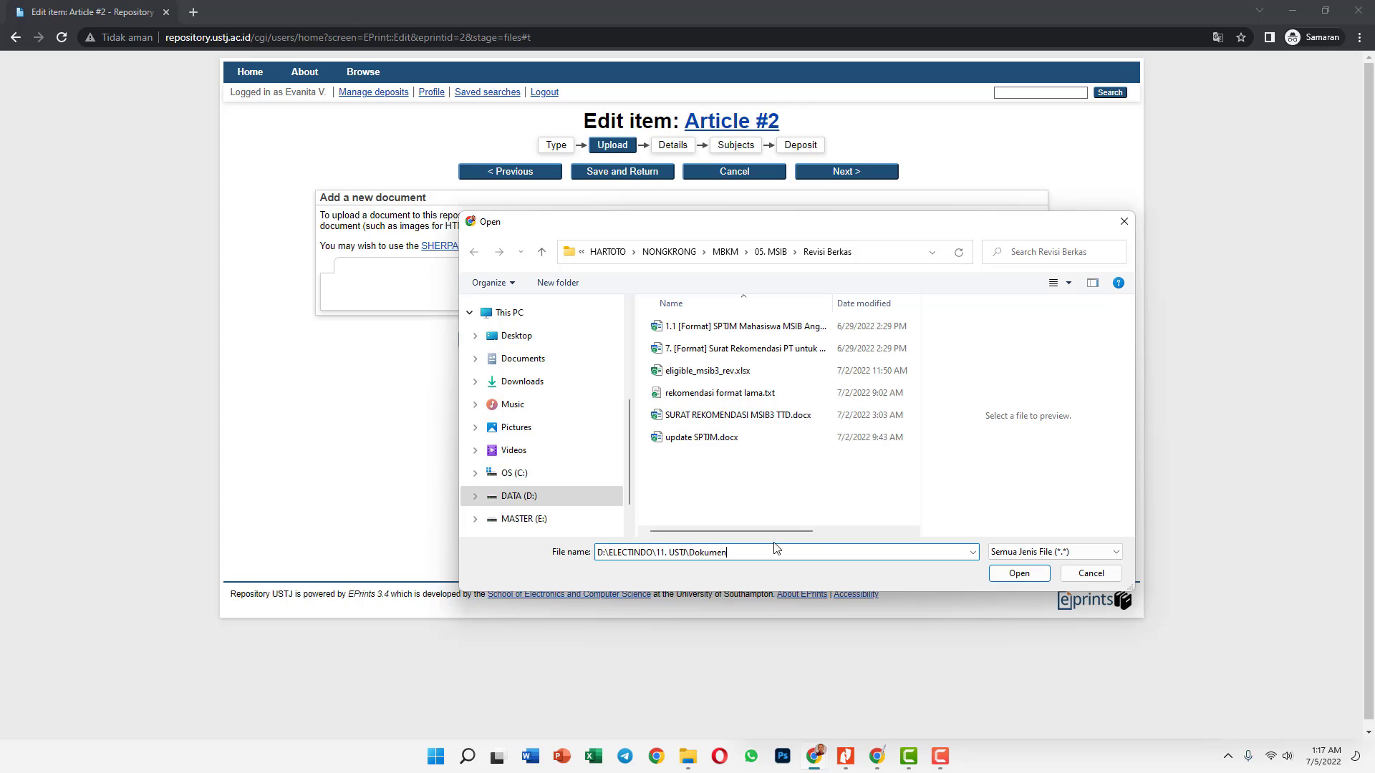
key("Return")
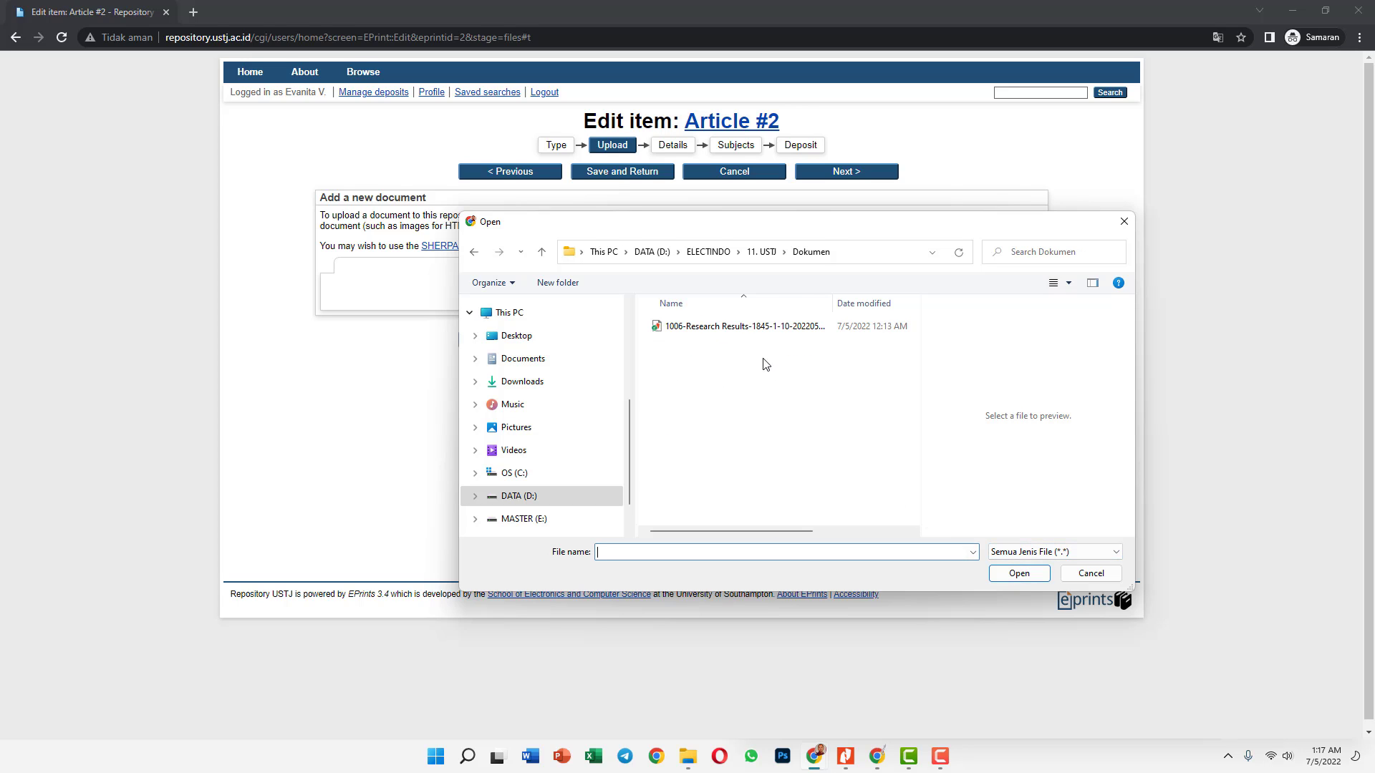
left_click(737, 327)
left_click(1003, 573)
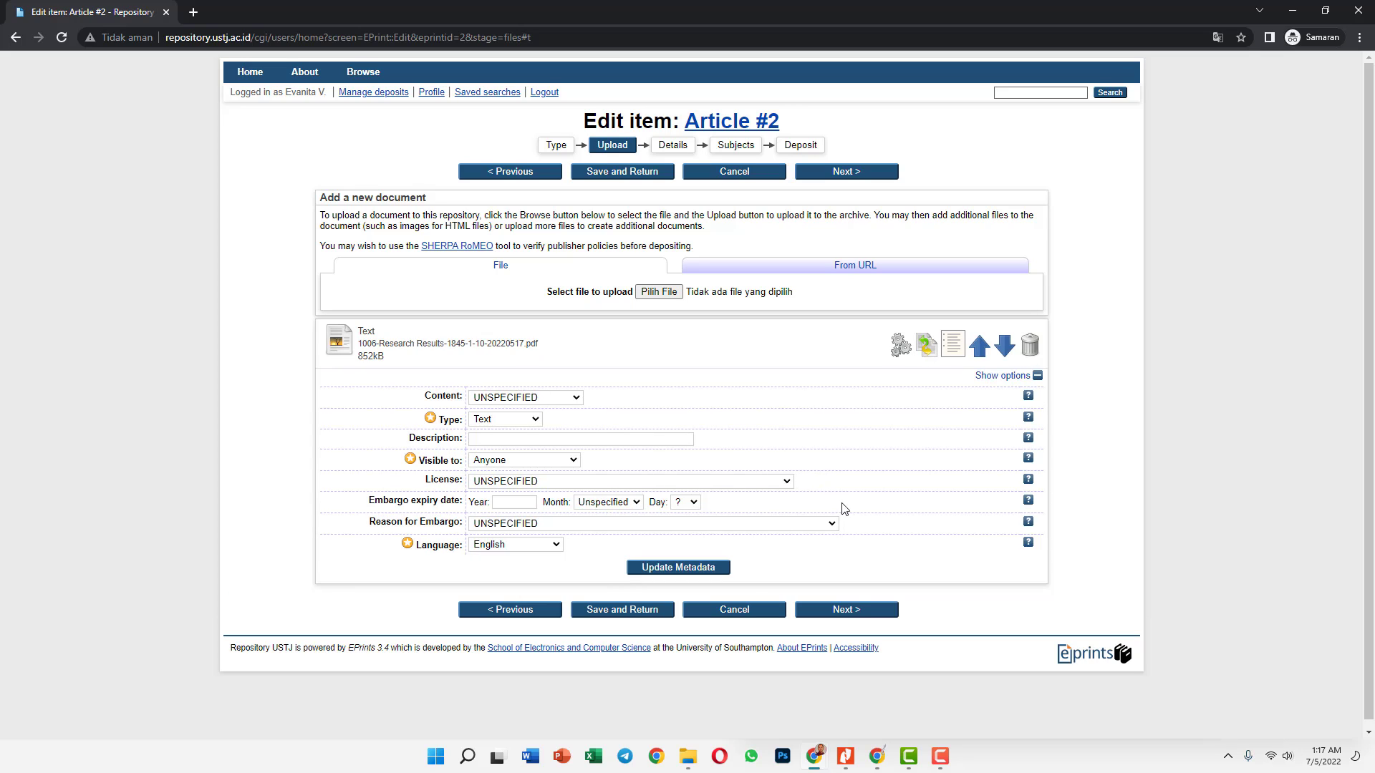
Step: Set the document's content to Published Version and license to Creative Commons: Attribution 4.0, keeping type Text, and continue to the Details stage
left_click(566, 398)
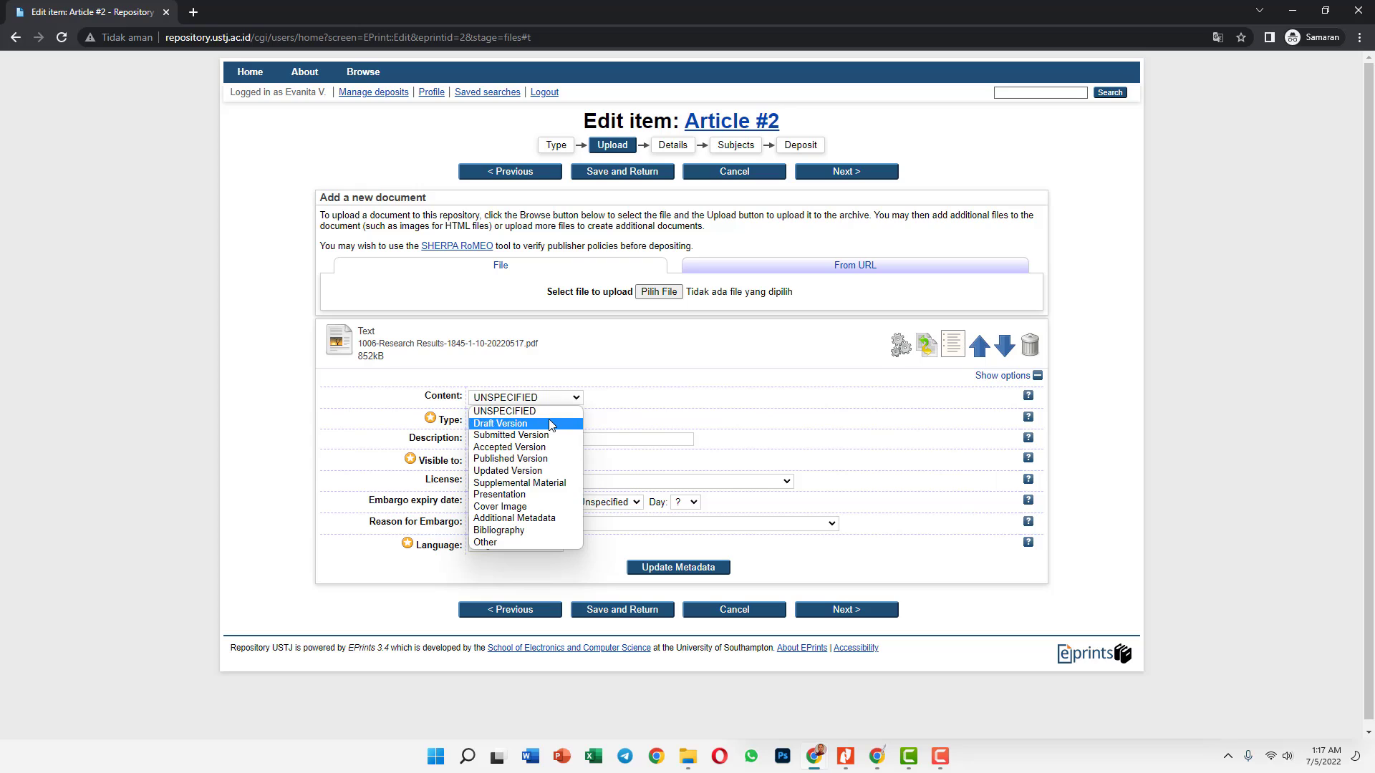
left_click(537, 459)
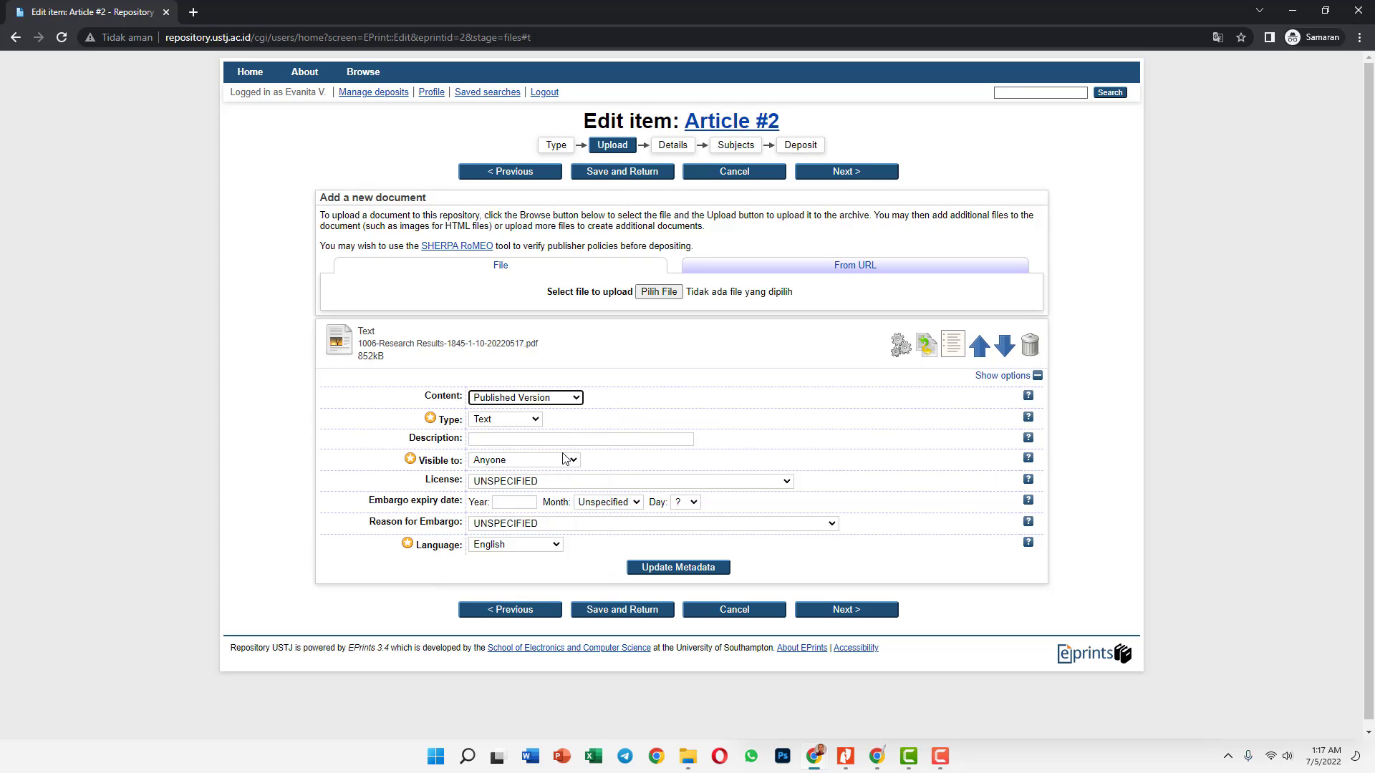
left_click(531, 421)
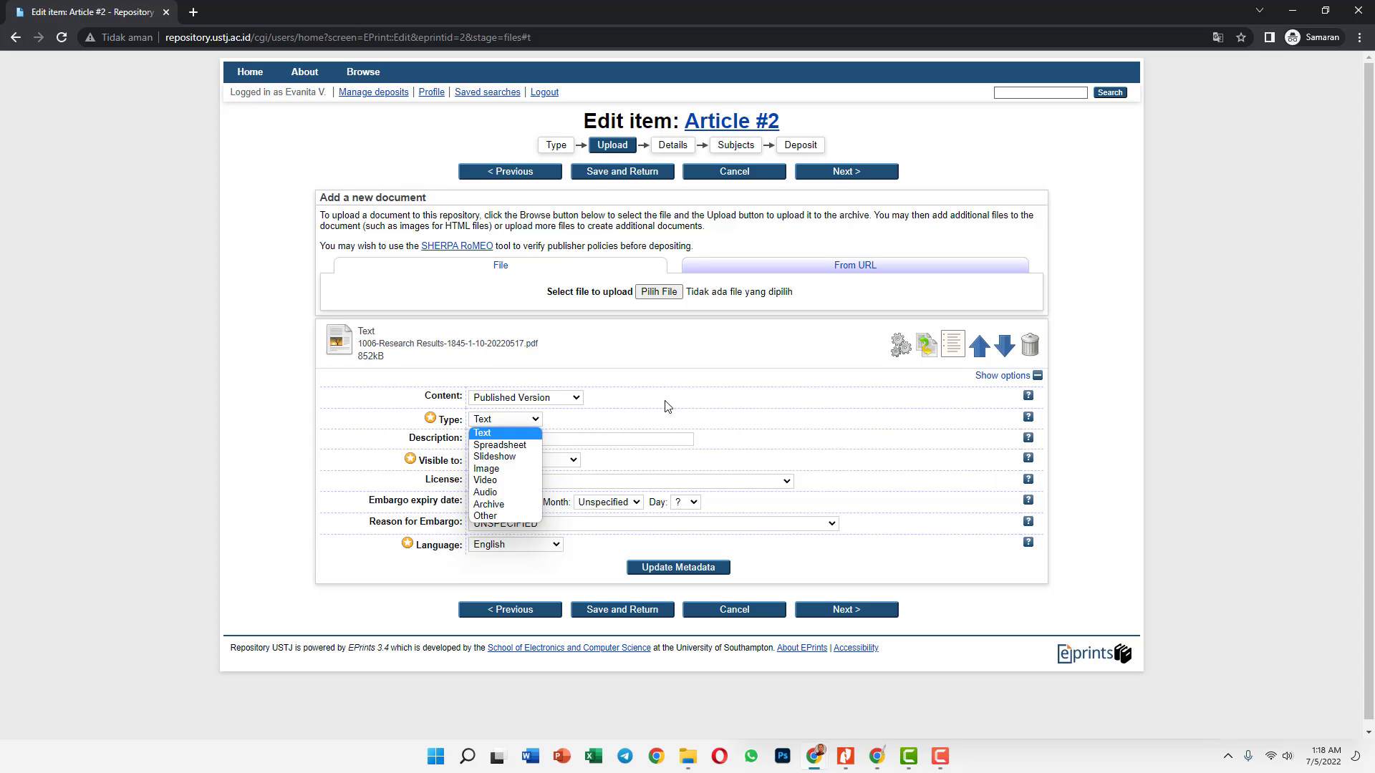
left_click(664, 376)
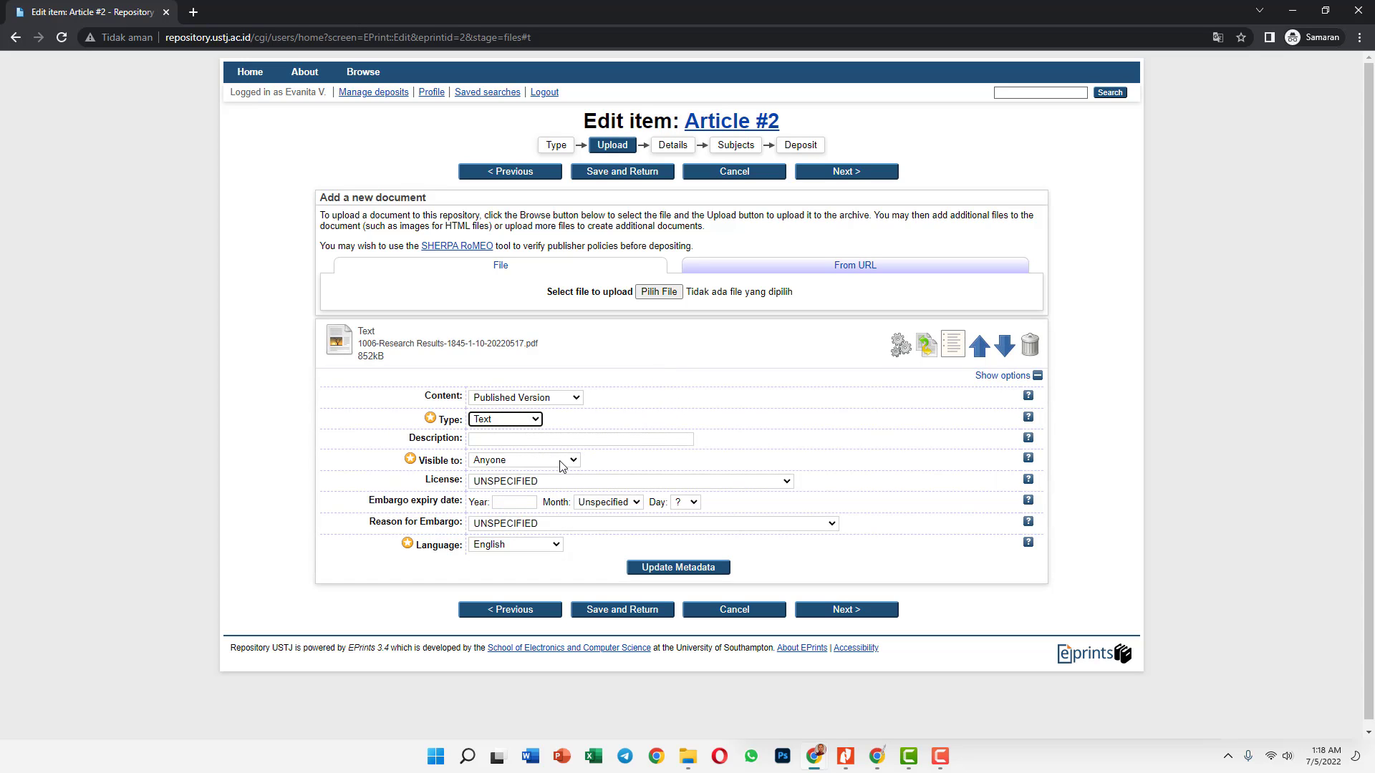
left_click(572, 482)
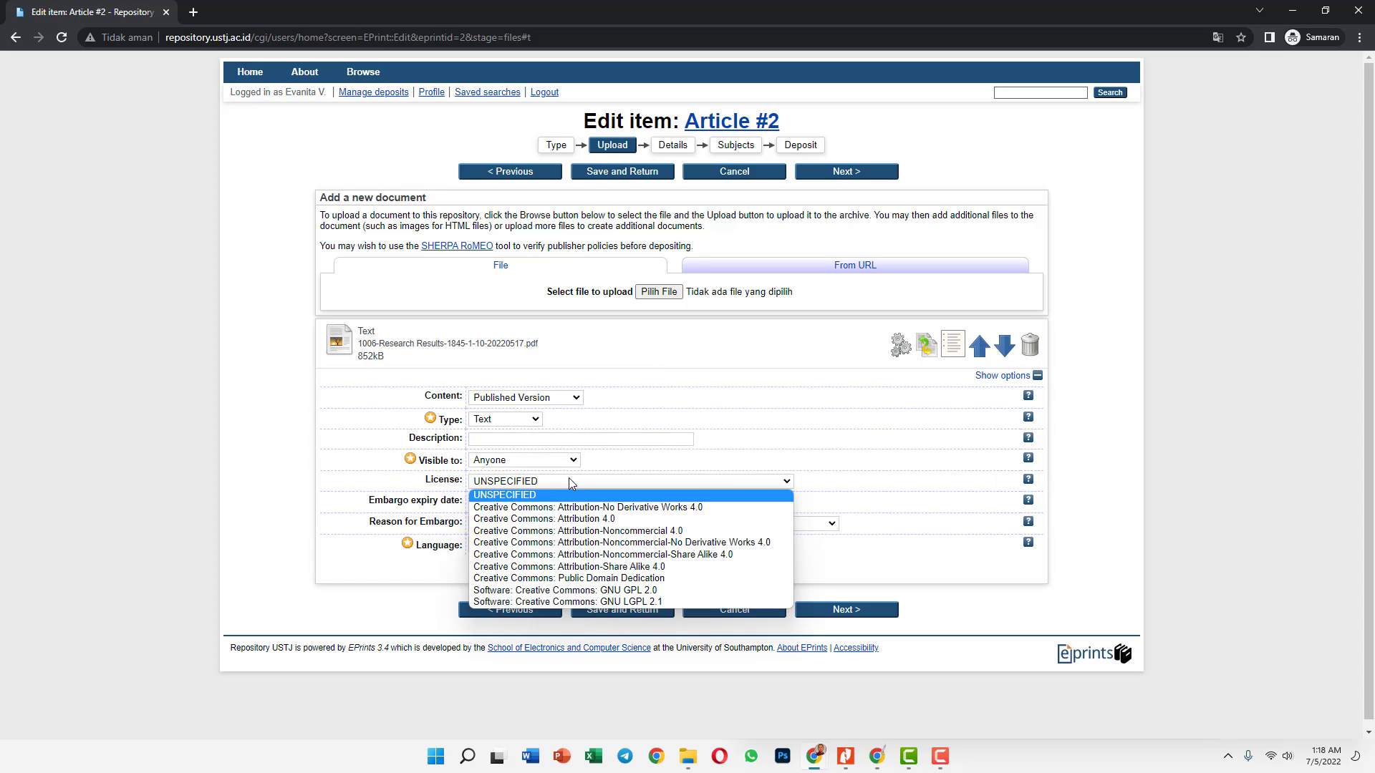
left_click(581, 526)
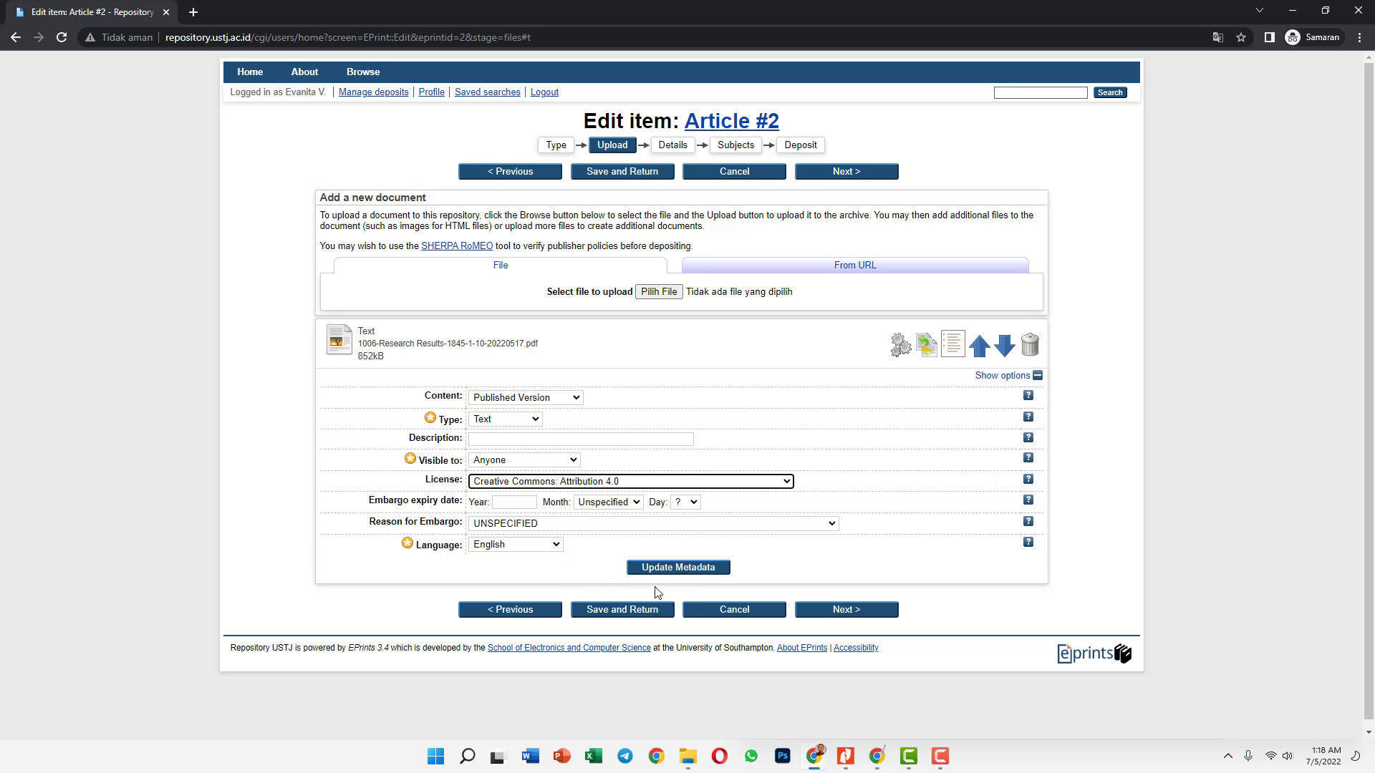
left_click(856, 619)
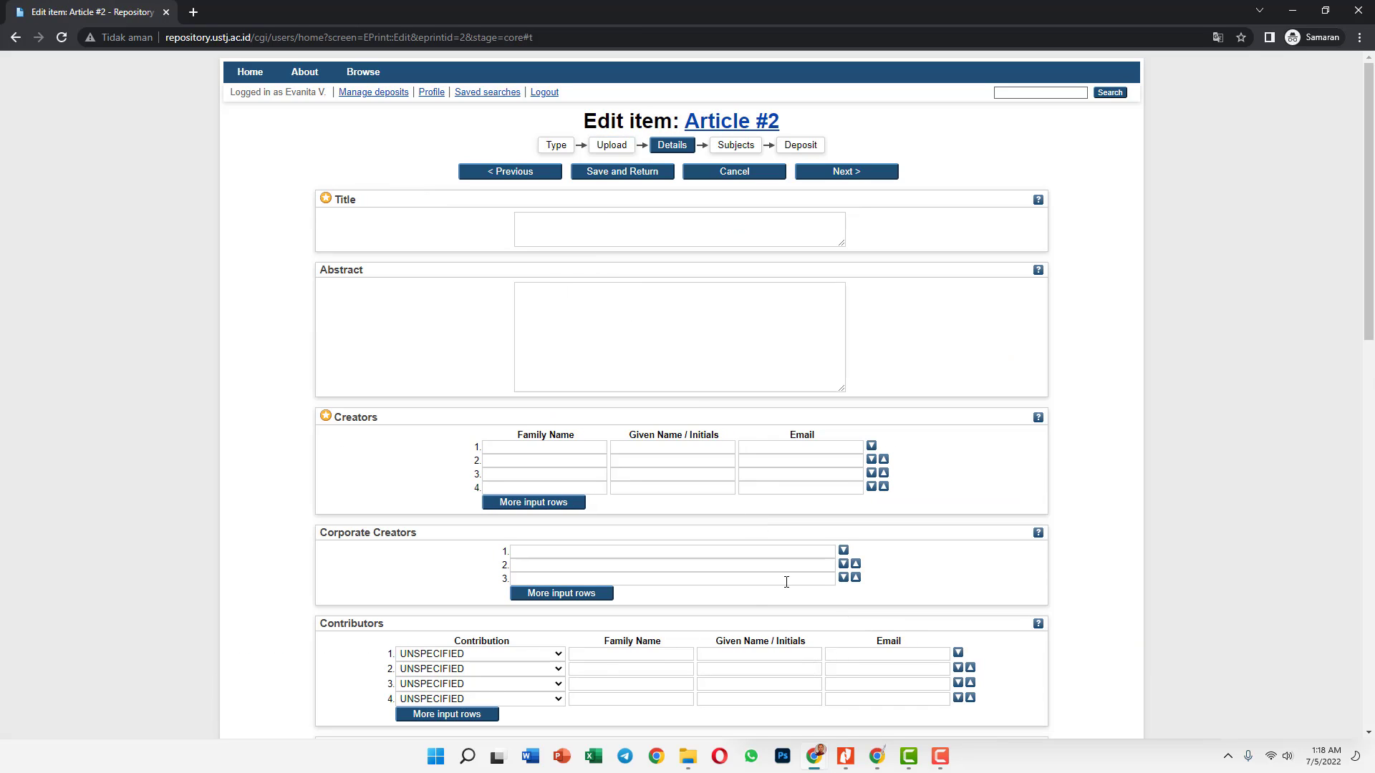
Step: Copy the title from the PDF in Nitro Pro into the item's Title as one line: "SISTEM INFORMASI RUMAH KOST BERBASIS WEB DI KOTA JAYAPURA"
left_click(846, 756)
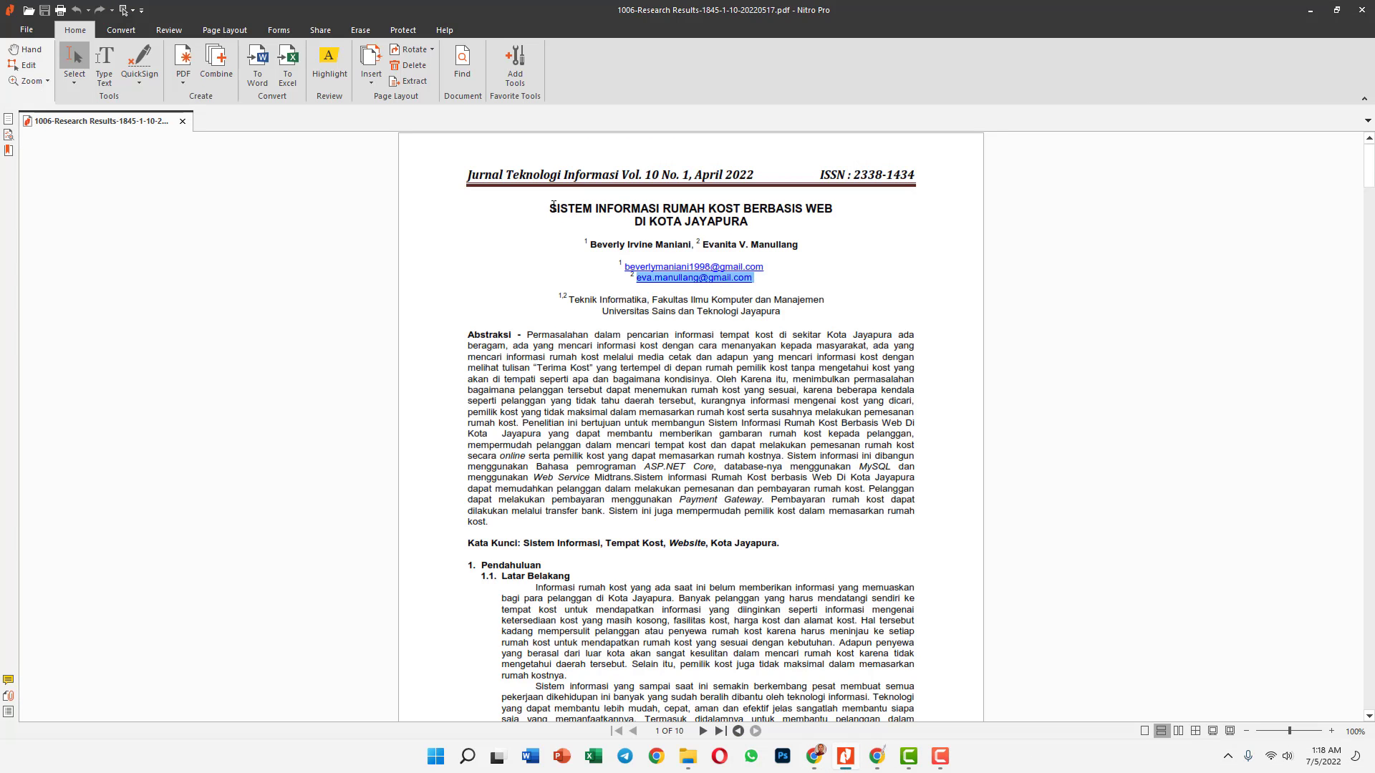
left_click_drag(549, 209, 746, 223)
key("ctrl+c")
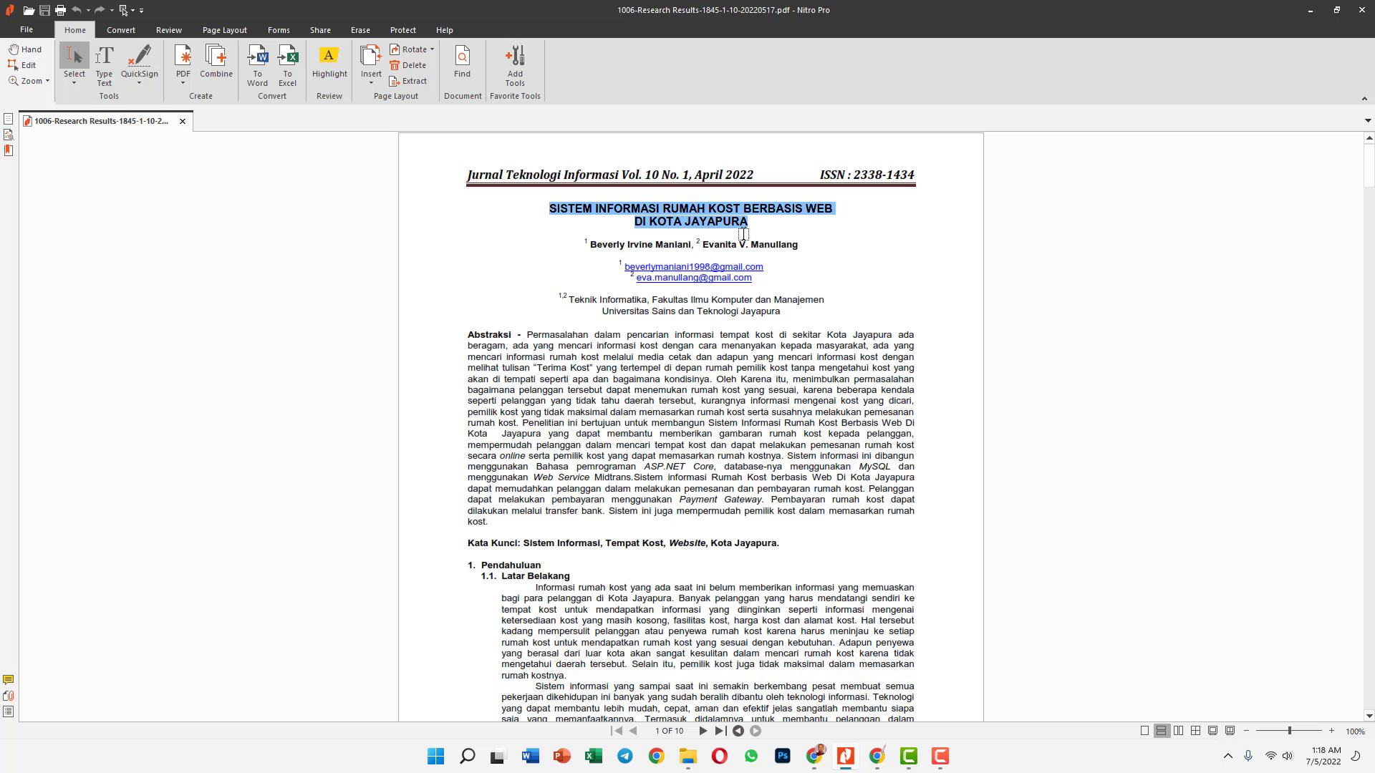
mouse_move(814, 756)
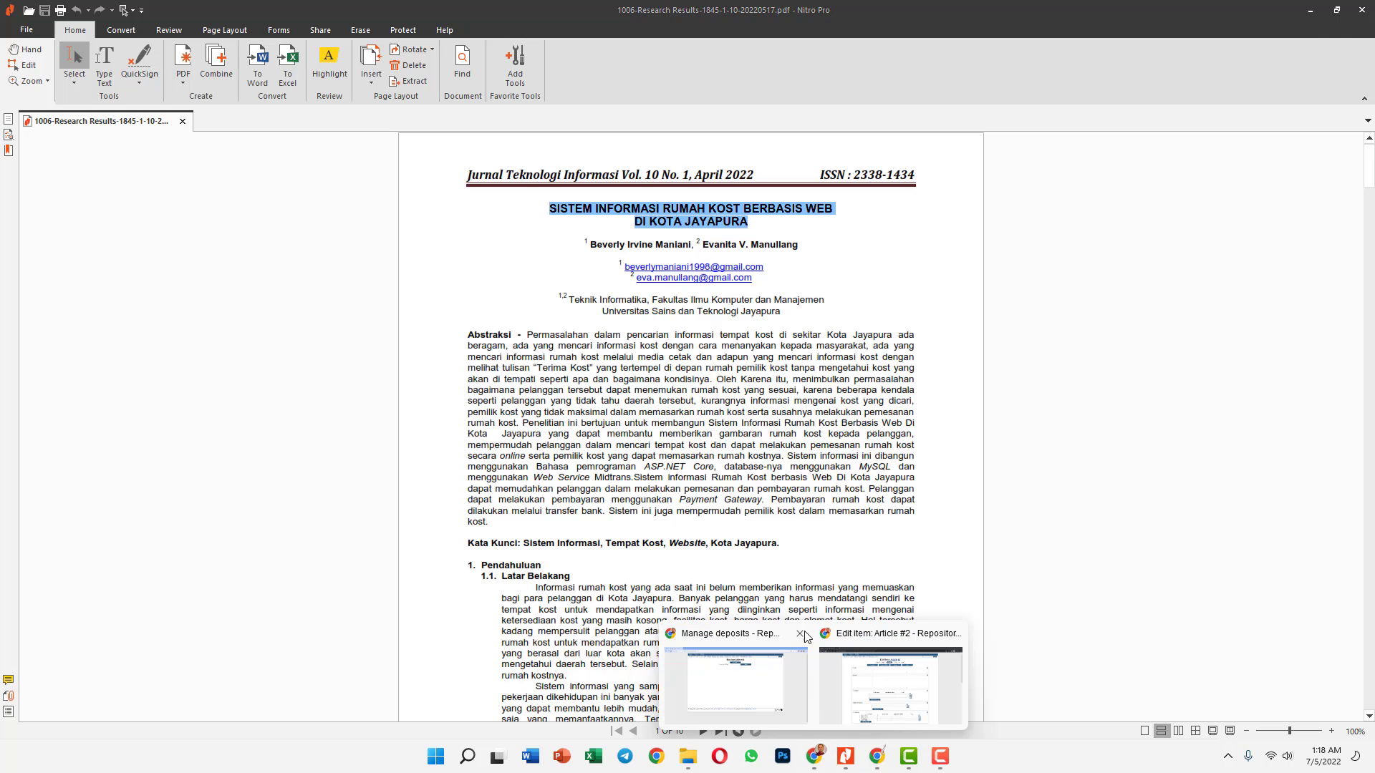
left_click(750, 691)
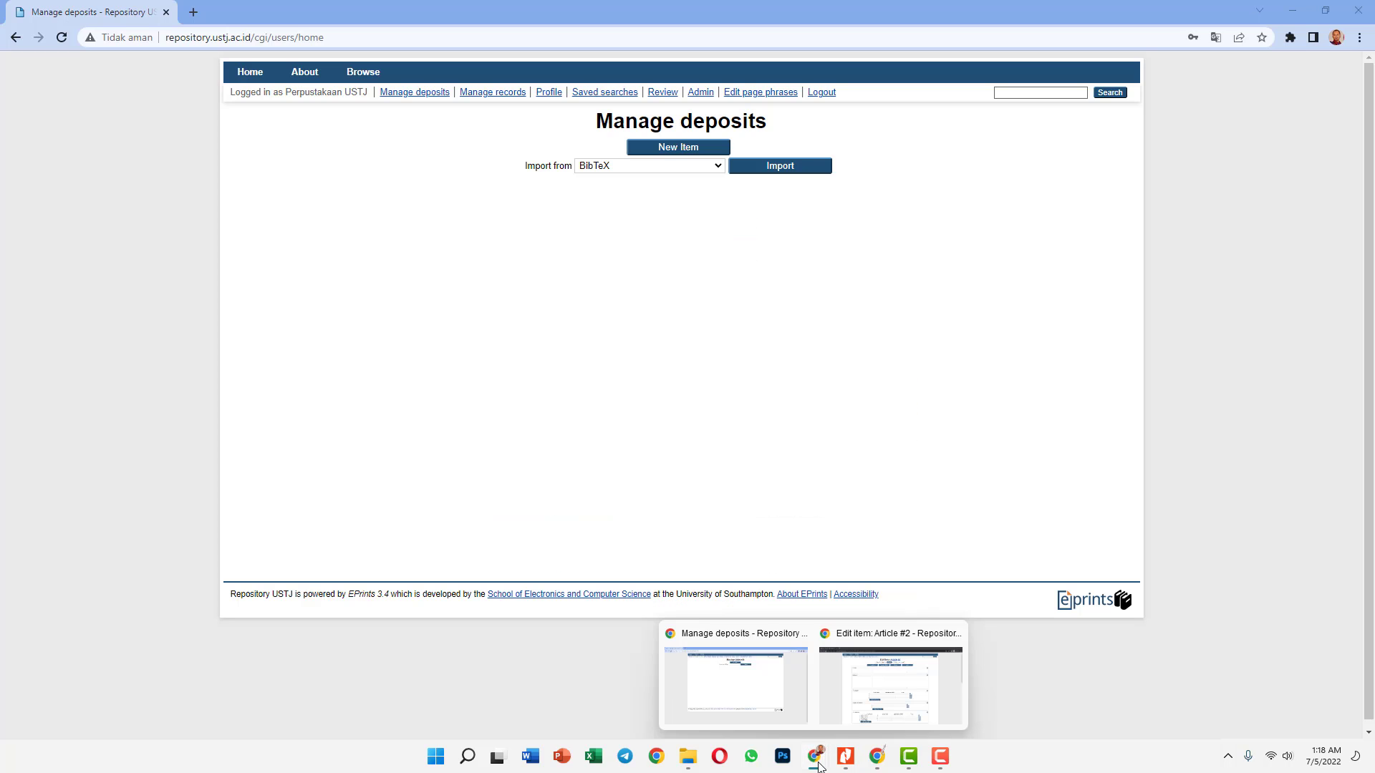
left_click(875, 707)
left_click(613, 232)
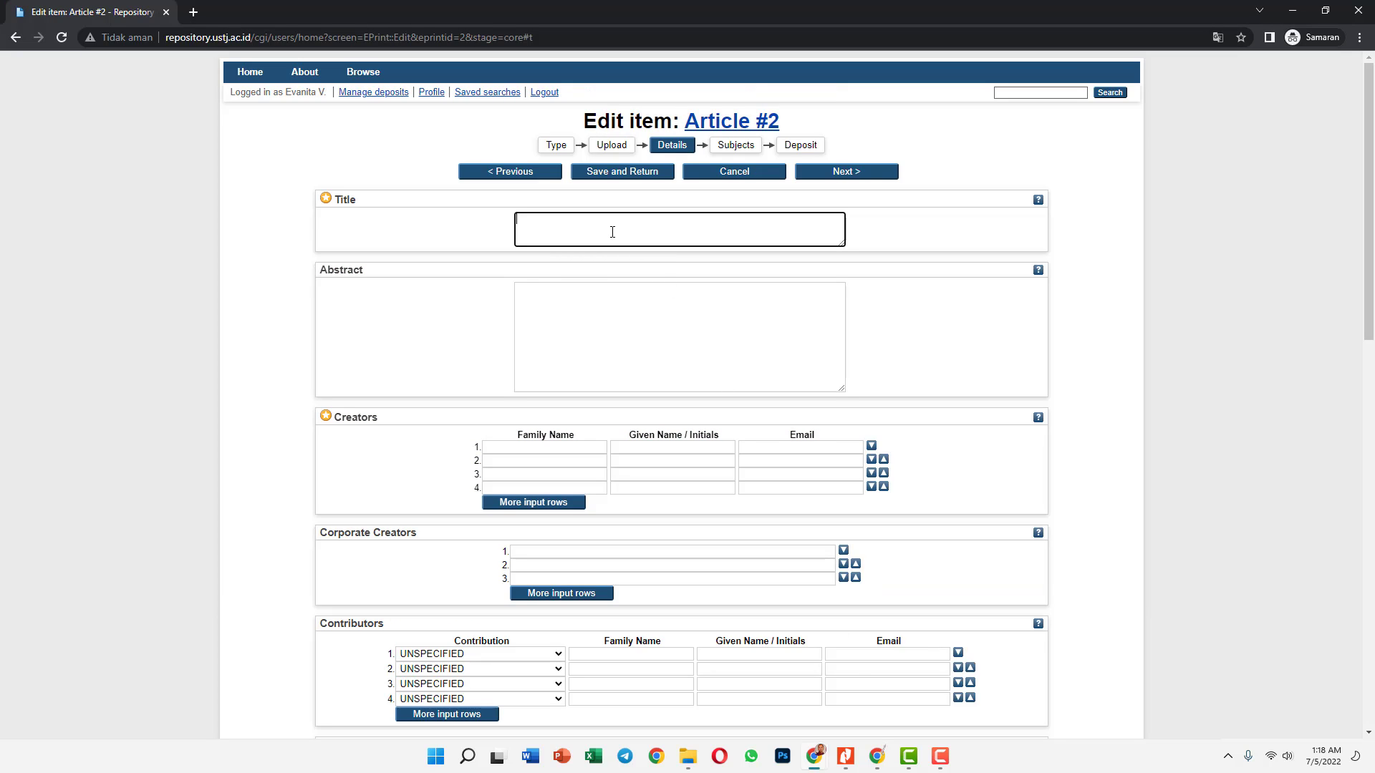
key("ctrl+v")
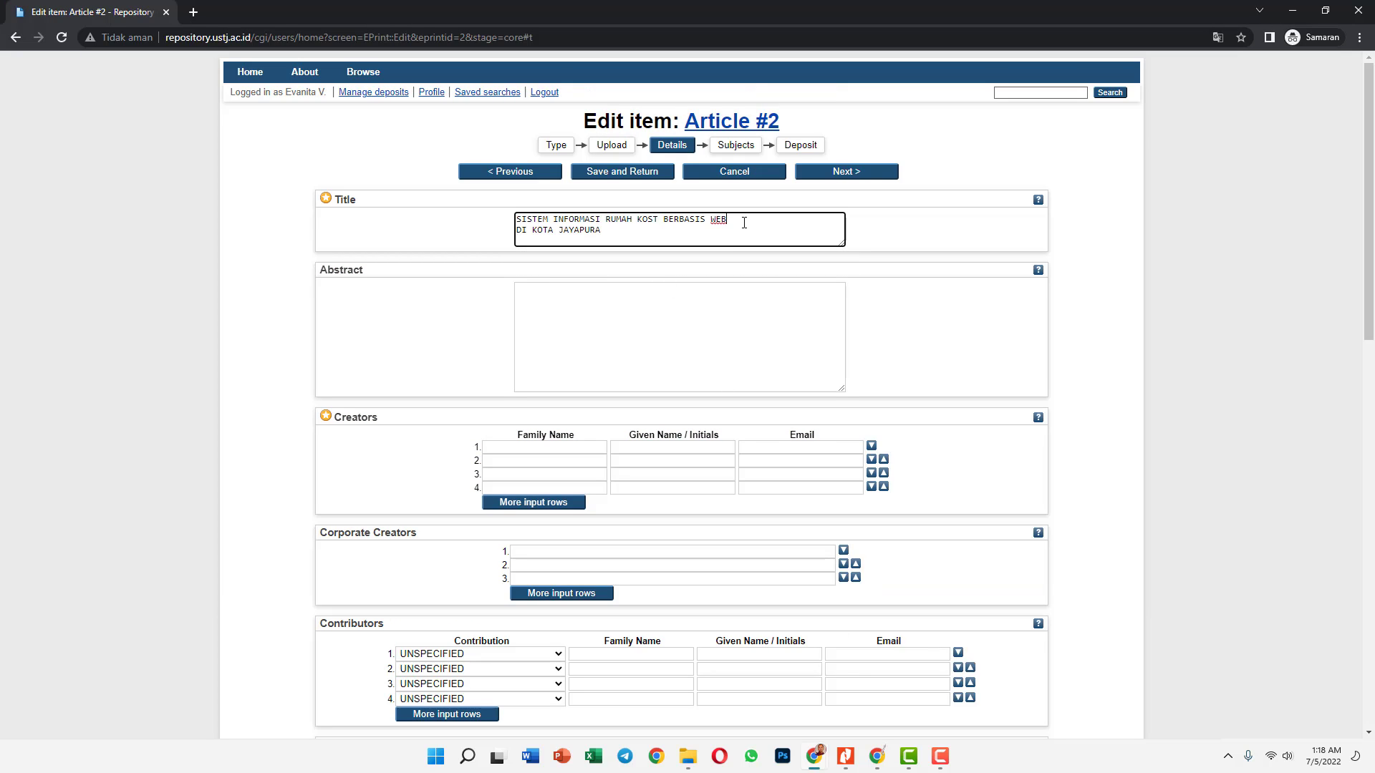
key("Delete")
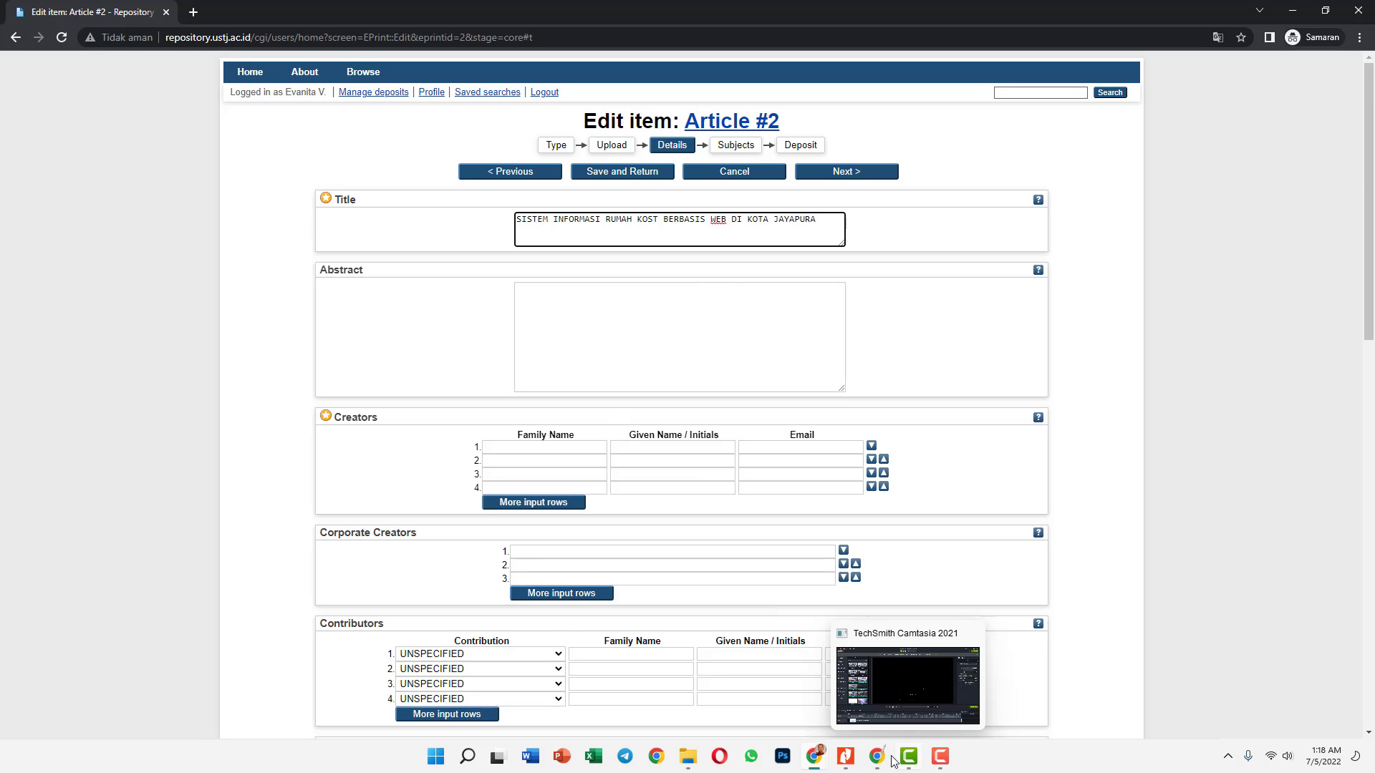
Step: Copy the full Abstraksi paragraph from the PDF in Nitro Pro into the item's Abstract in the browser
left_click(845, 756)
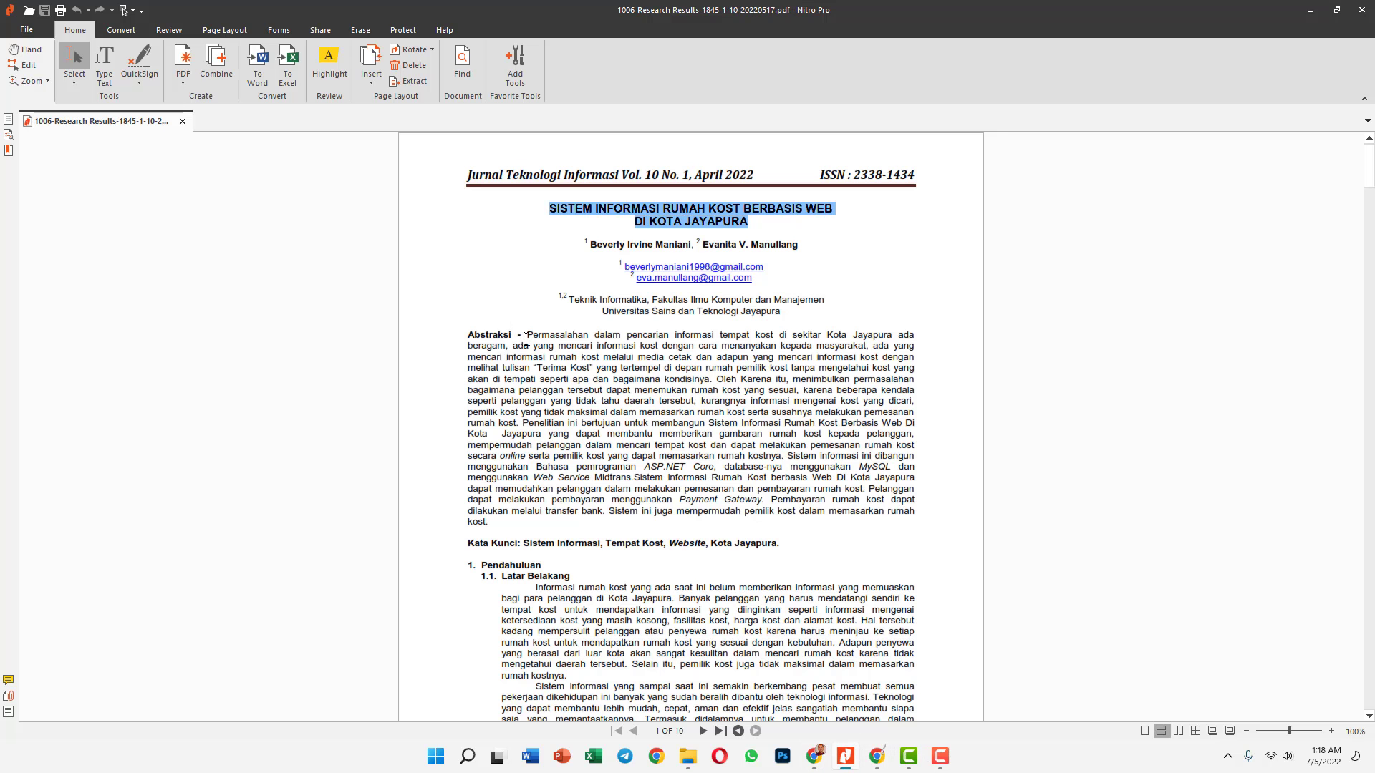
left_click_drag(527, 334, 499, 524)
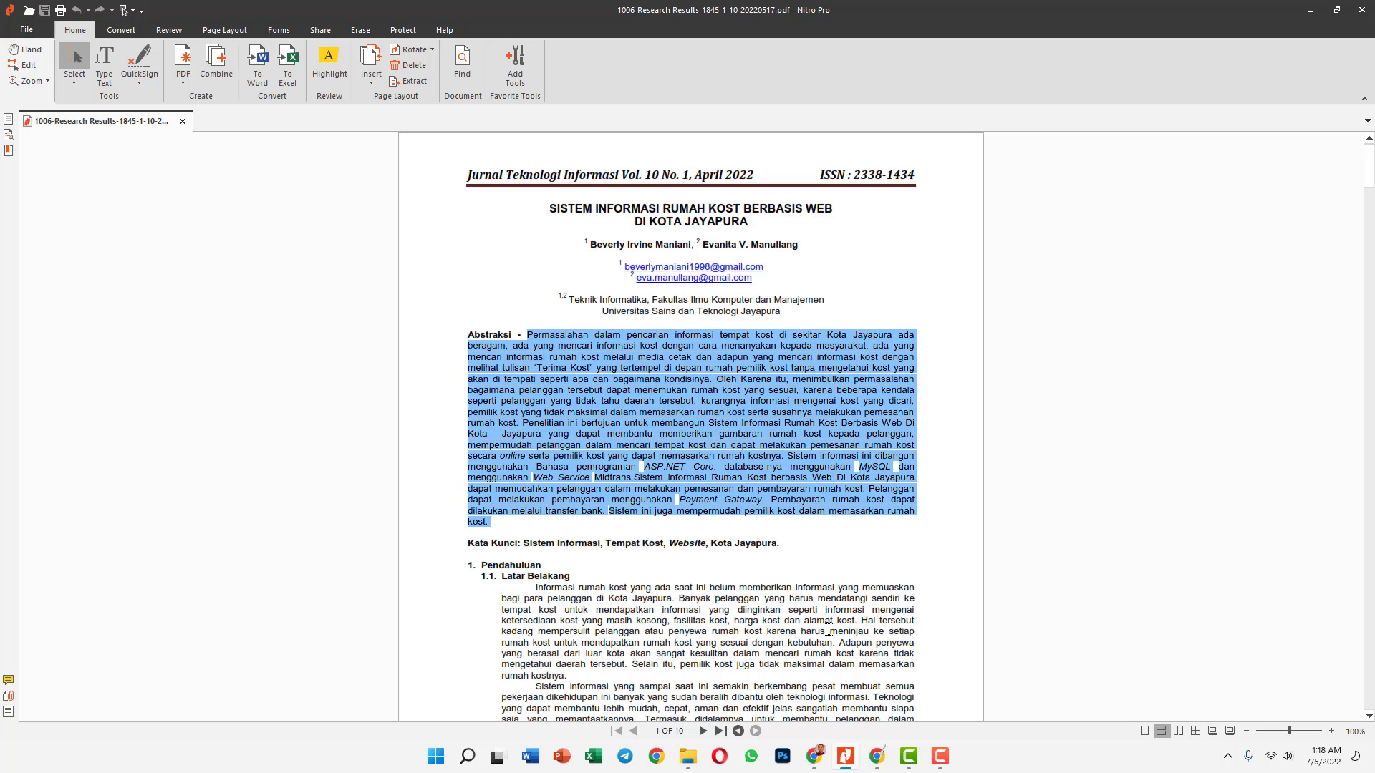
mouse_move(817, 759)
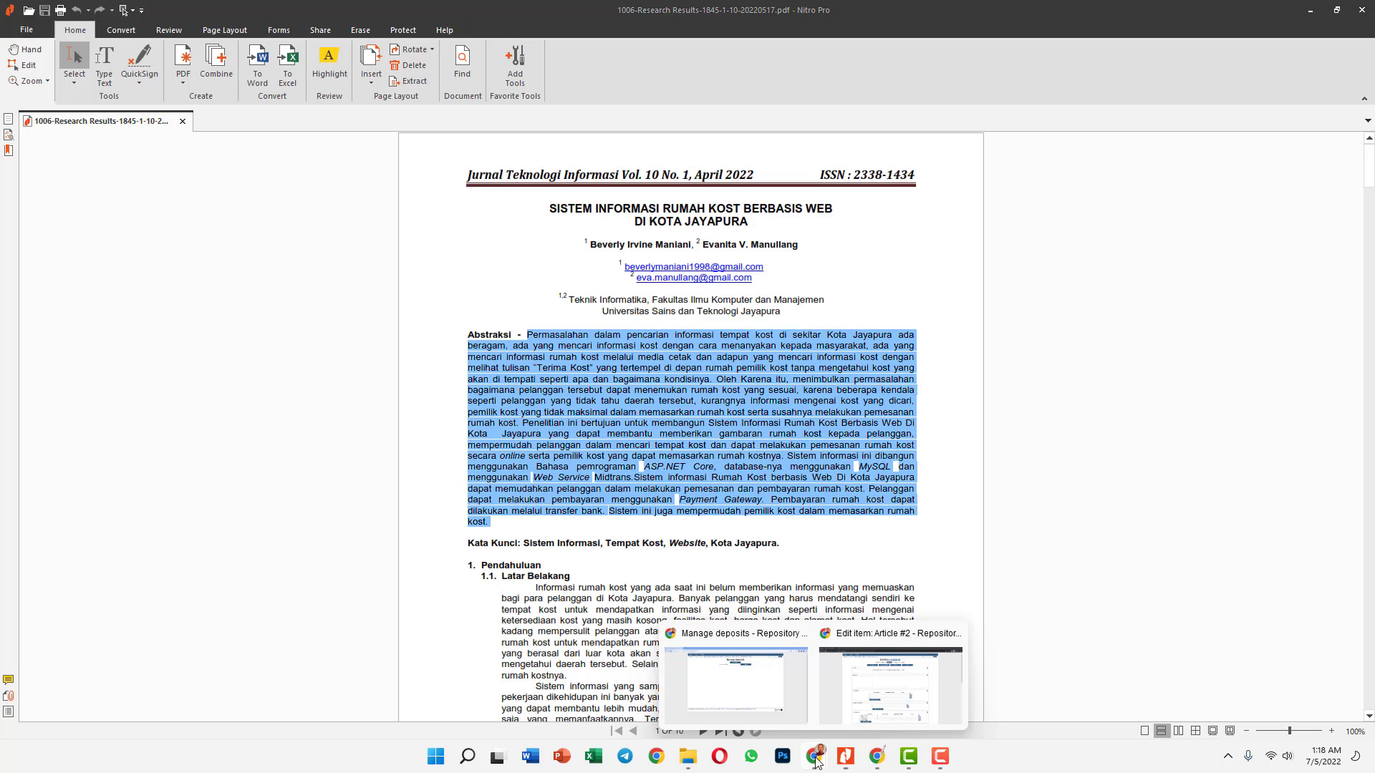
left_click(890, 684)
left_click(560, 313)
key("ctrl+v")
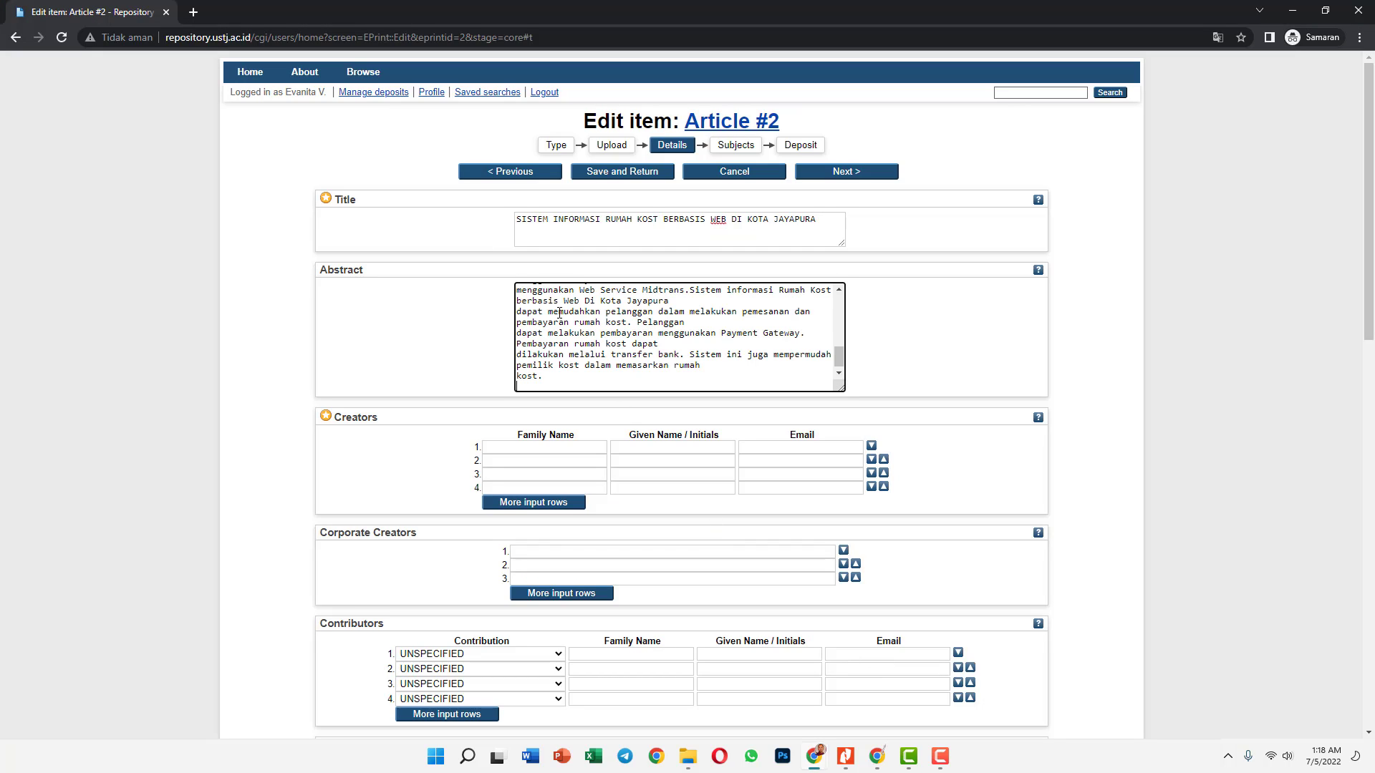
Step: Remove the line breaks in the last part of the item's Abstract so its closing sentences run as continuous text
left_click(689, 301)
key("Delete")
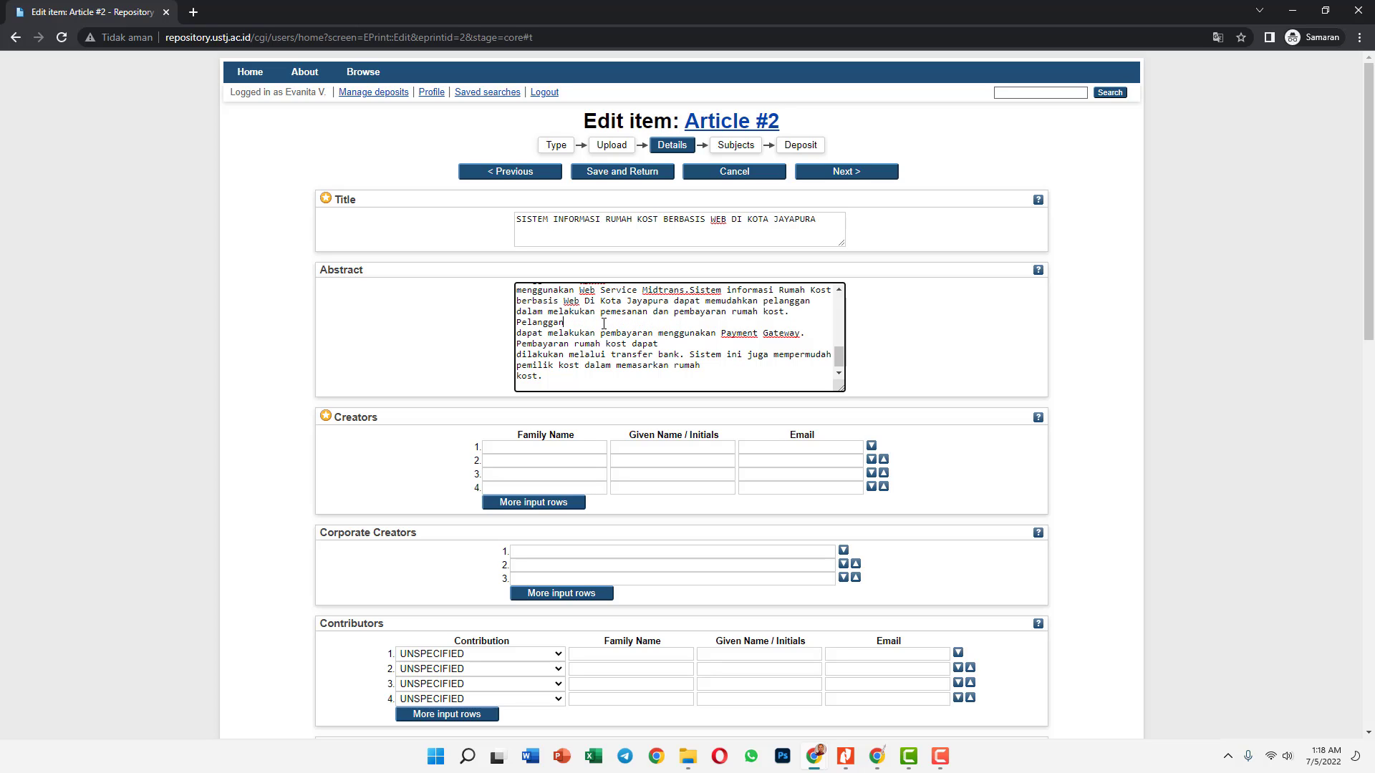
key("Delete")
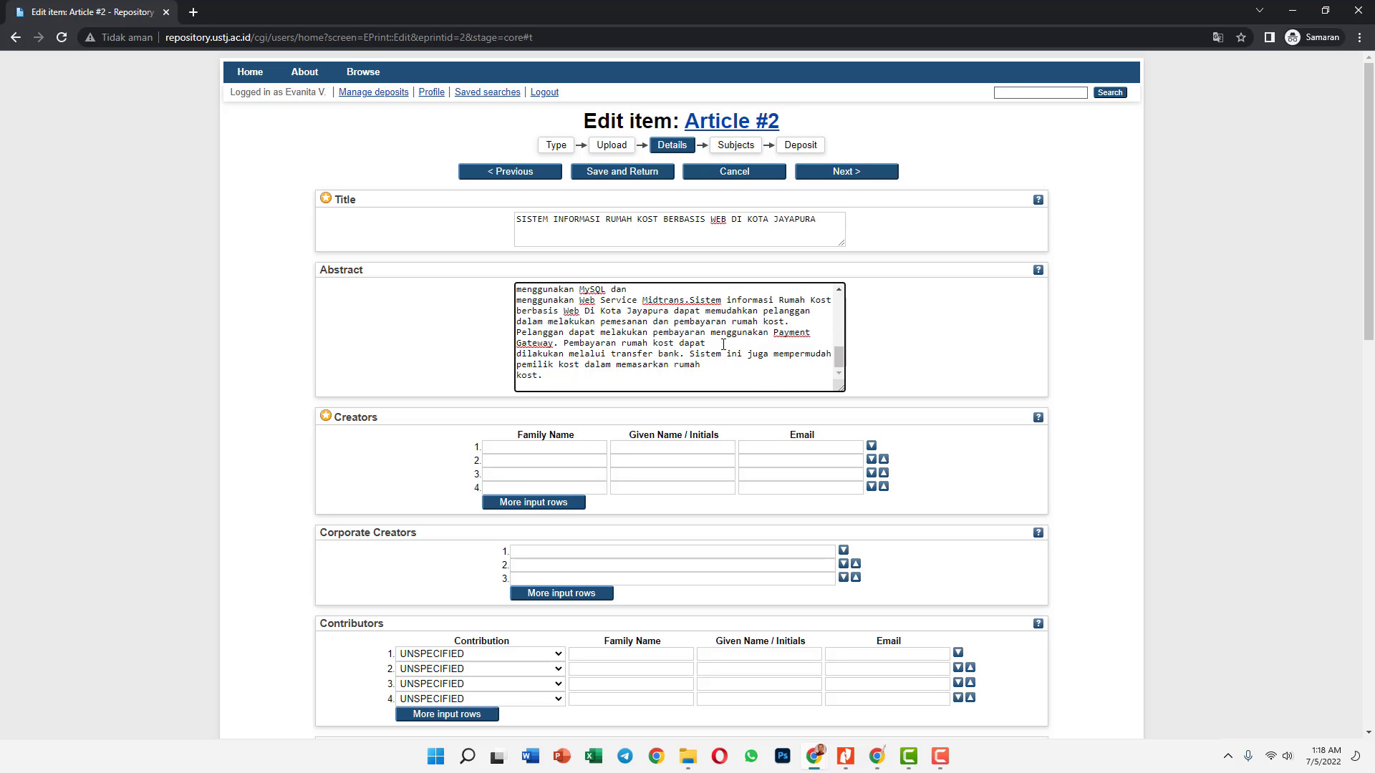
left_click(718, 341)
key("Delete")
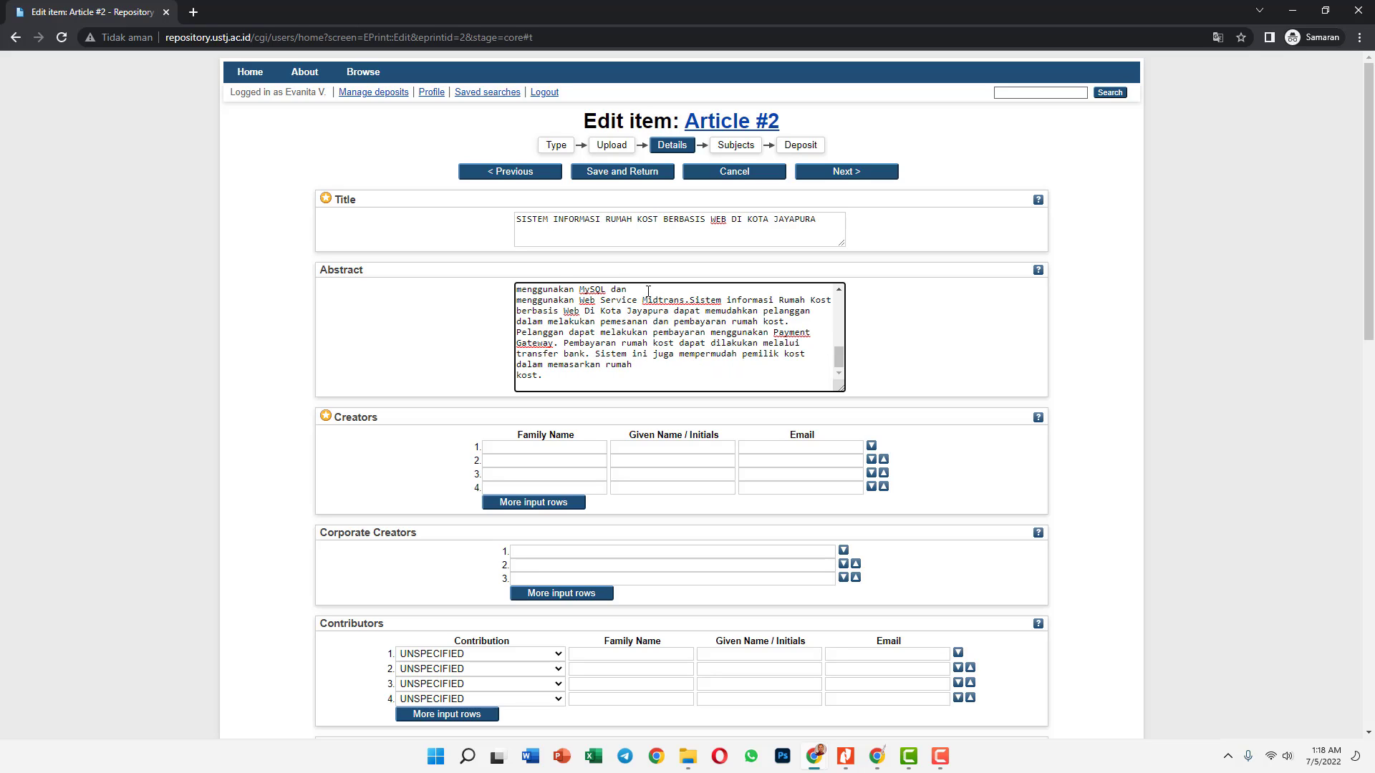
key("Delete")
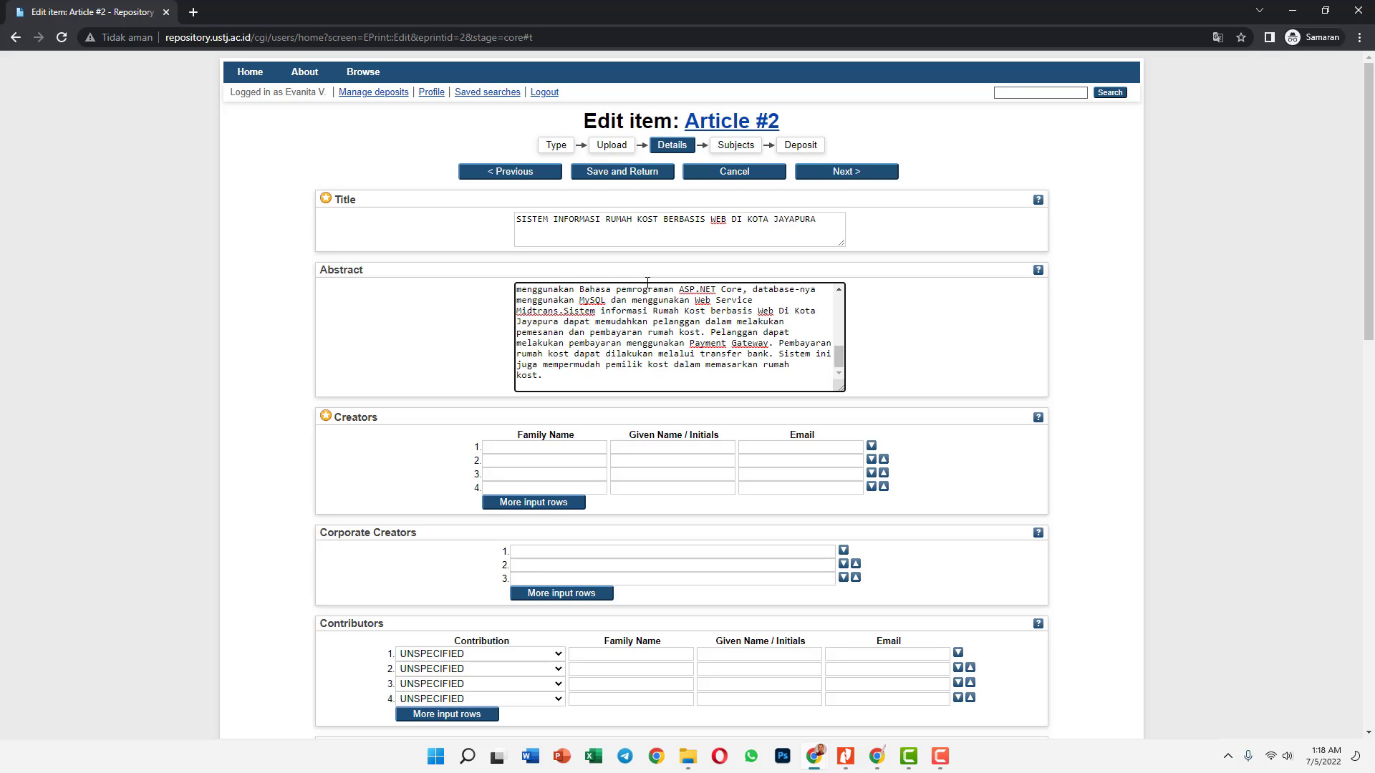
left_click(763, 302)
key("Delete")
key("Delete")
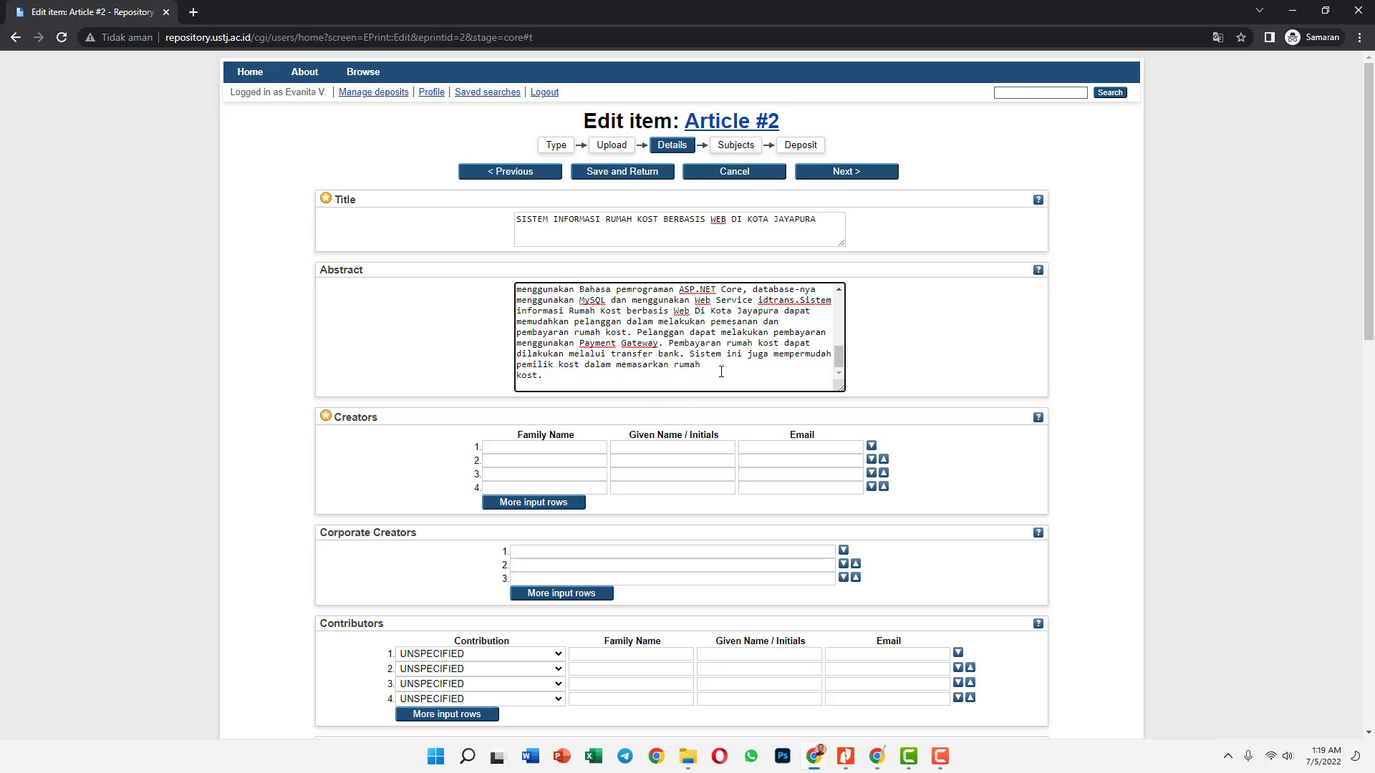
key("BackSpace")
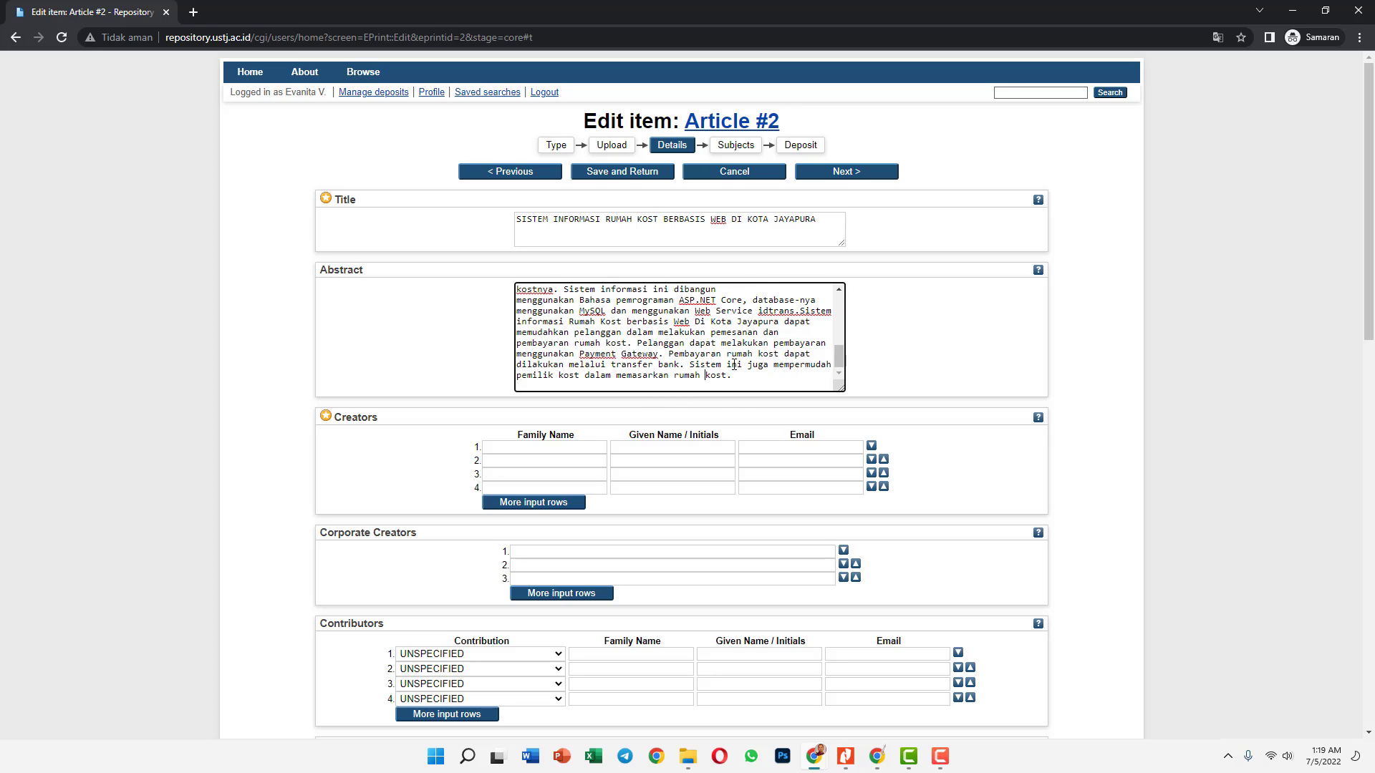
Step: Arrange the browser and Nitro Pro windows side by side, widening the browser up to the PDF window's edge
scroll(604, 393, "down", 1)
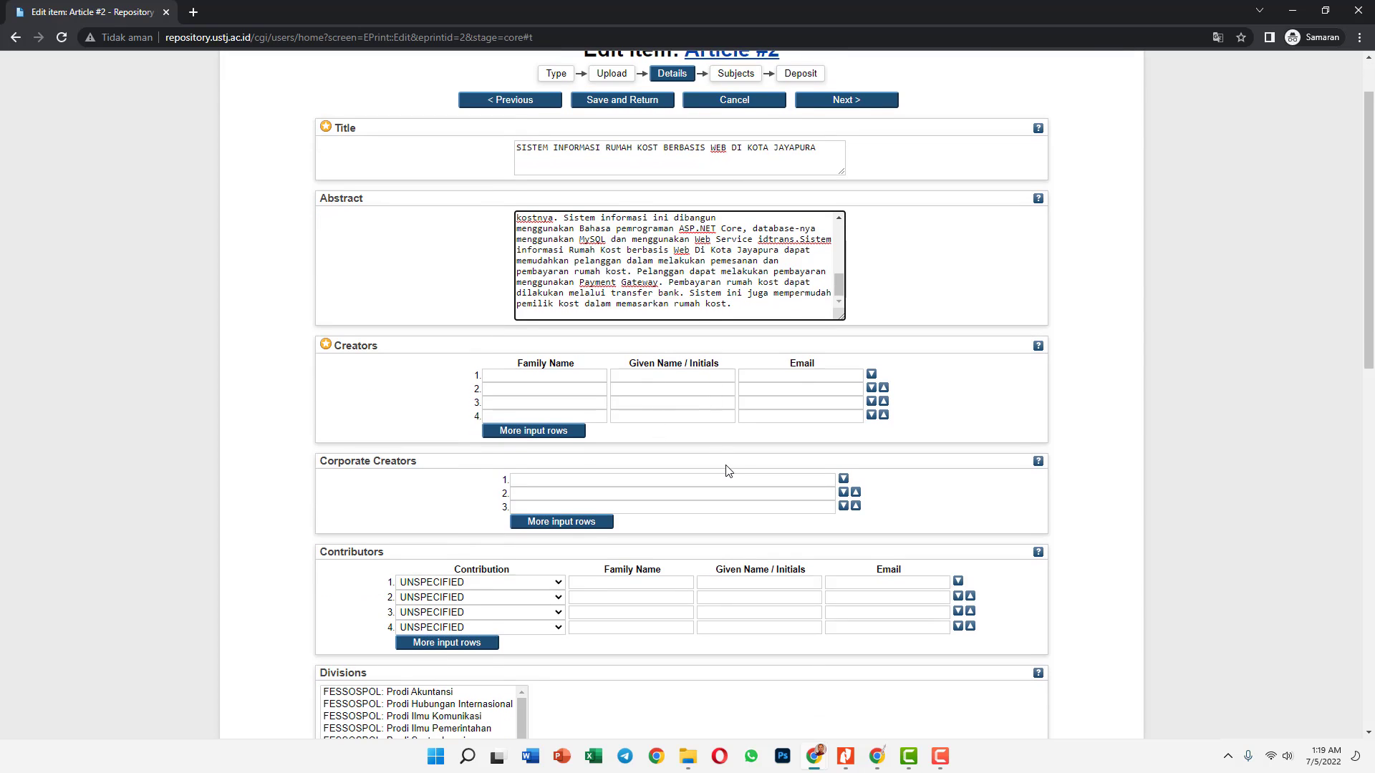
left_click(1313, 16)
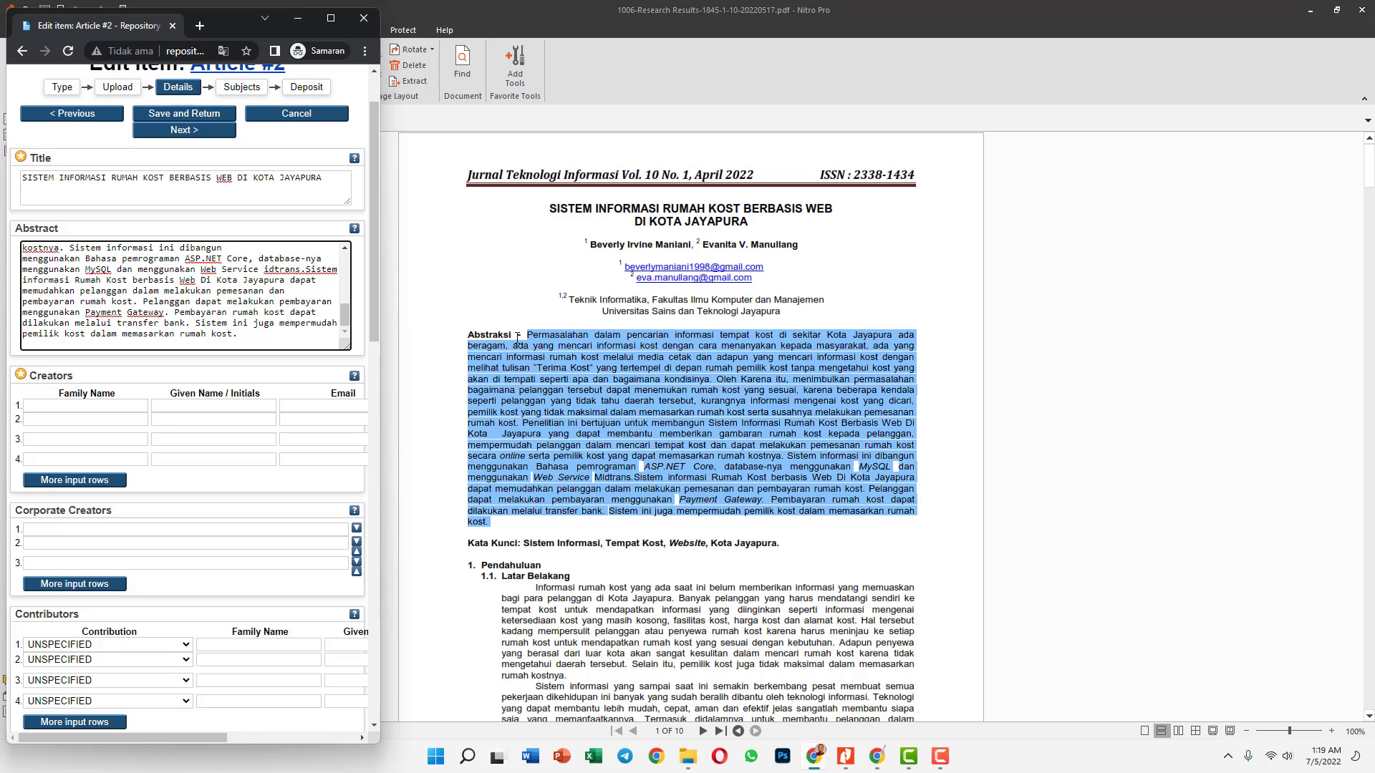
left_click(466, 169)
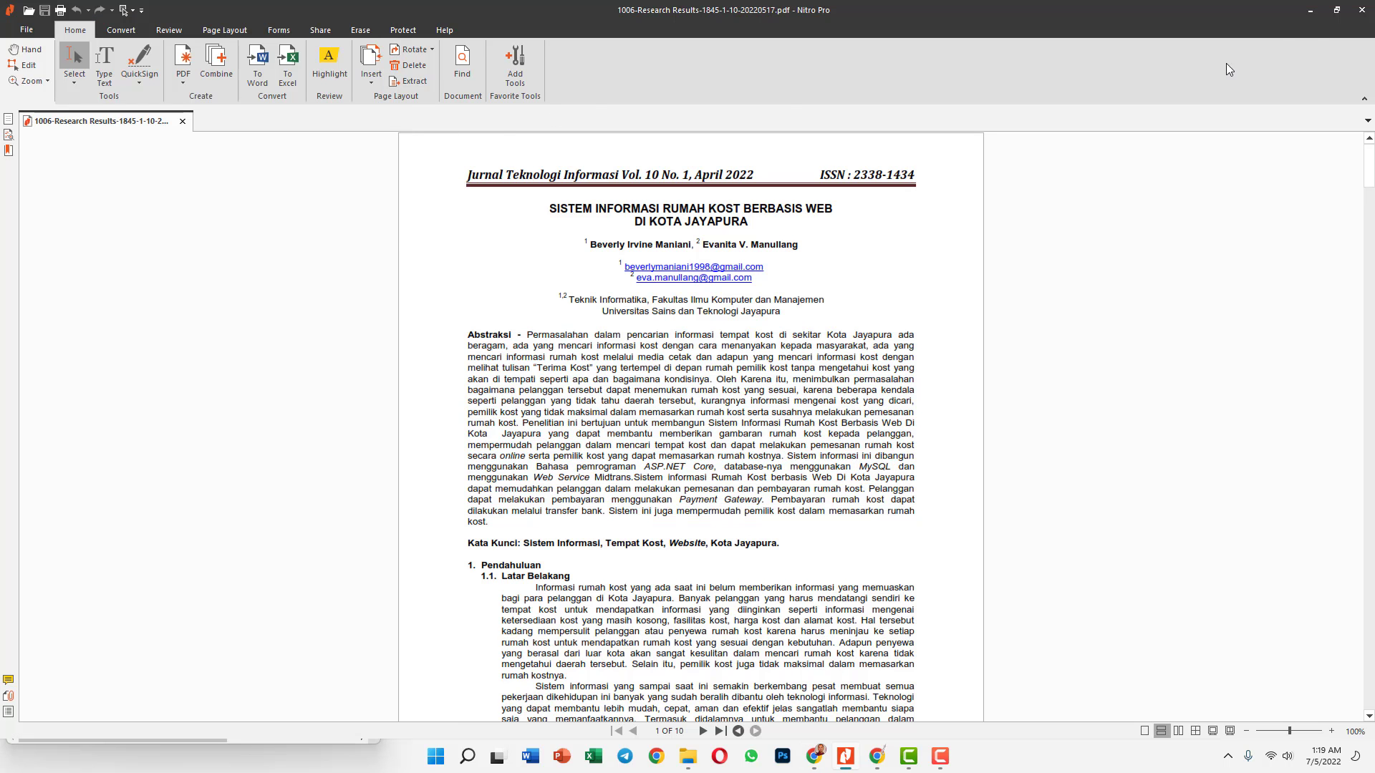
left_click(1336, 12)
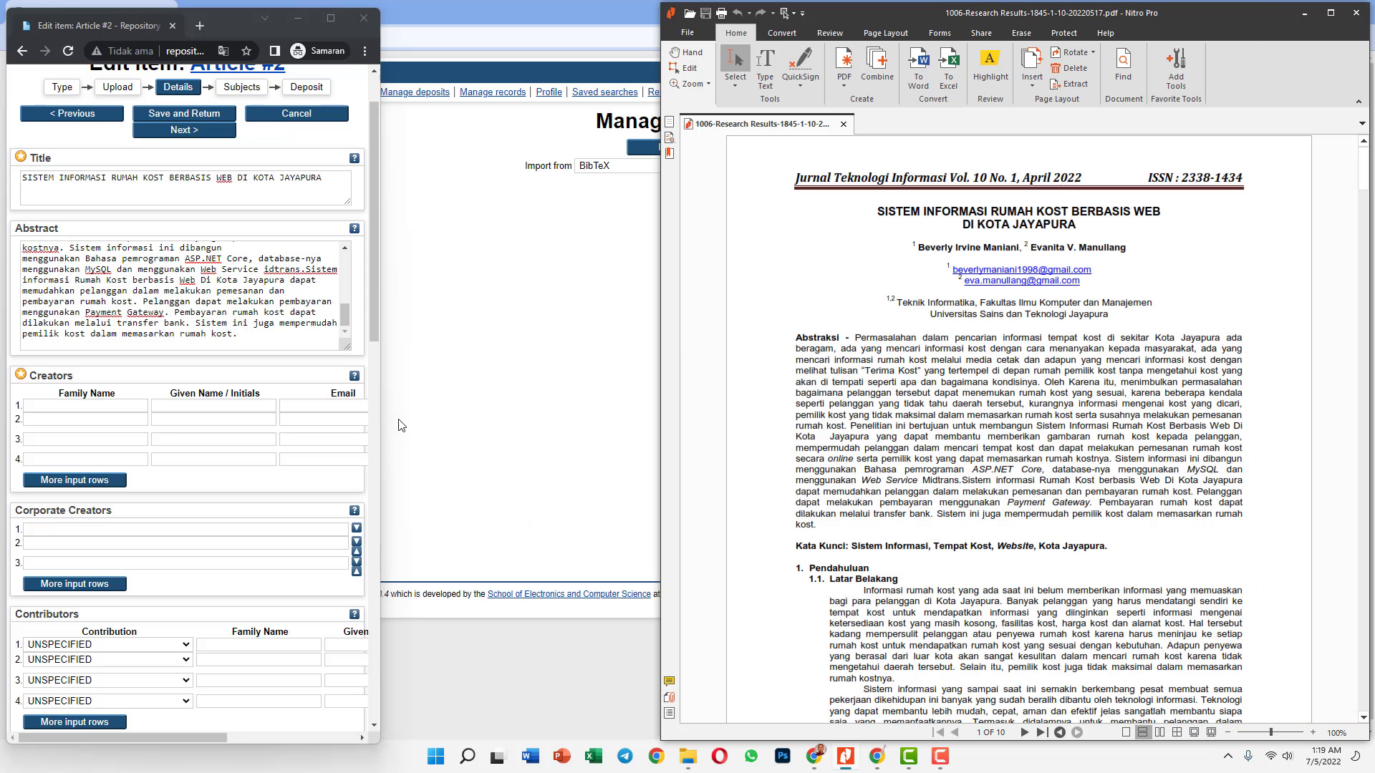
left_click_drag(382, 416, 659, 419)
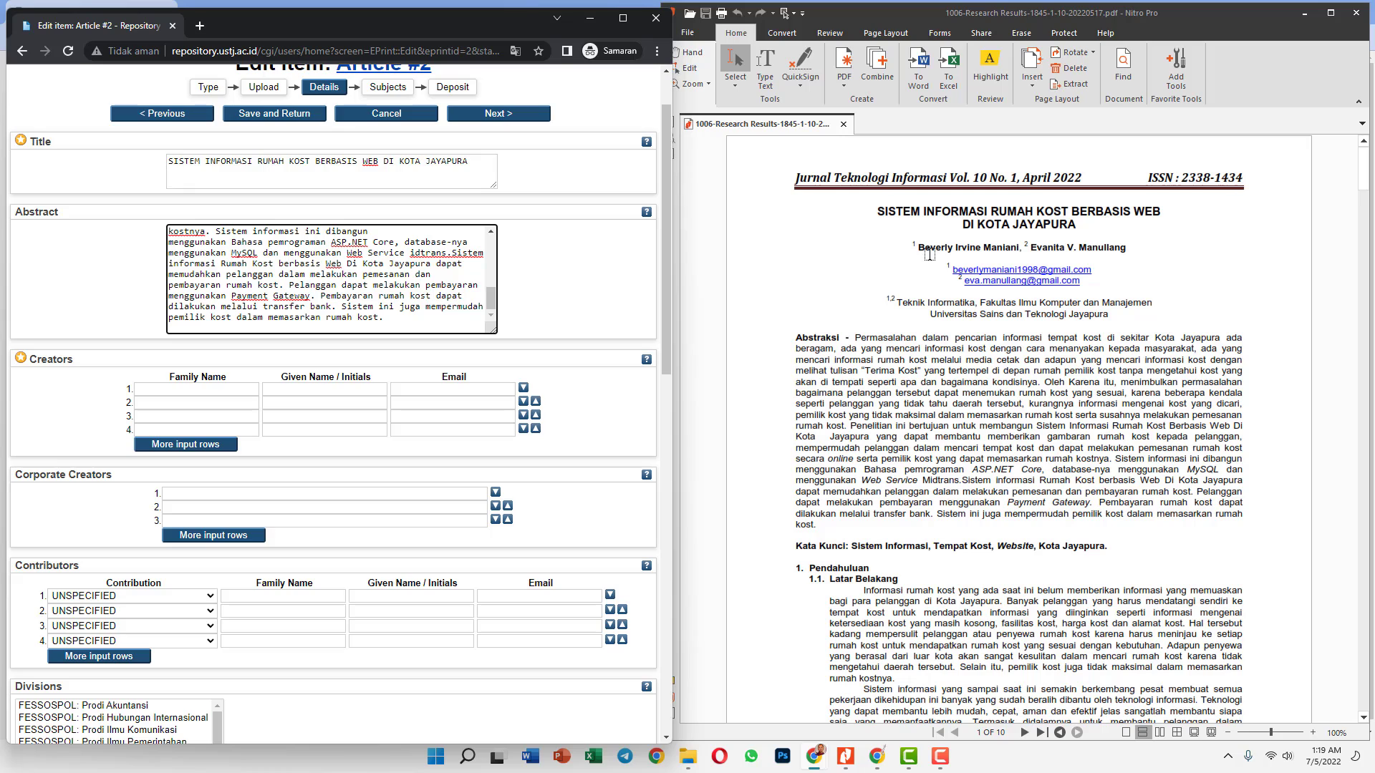
Step: Copy the first author's forenames from the PDF into the first creator's Family Name and the surname into Given Name / Initials
left_click(921, 246)
left_click_drag(922, 245, 975, 252)
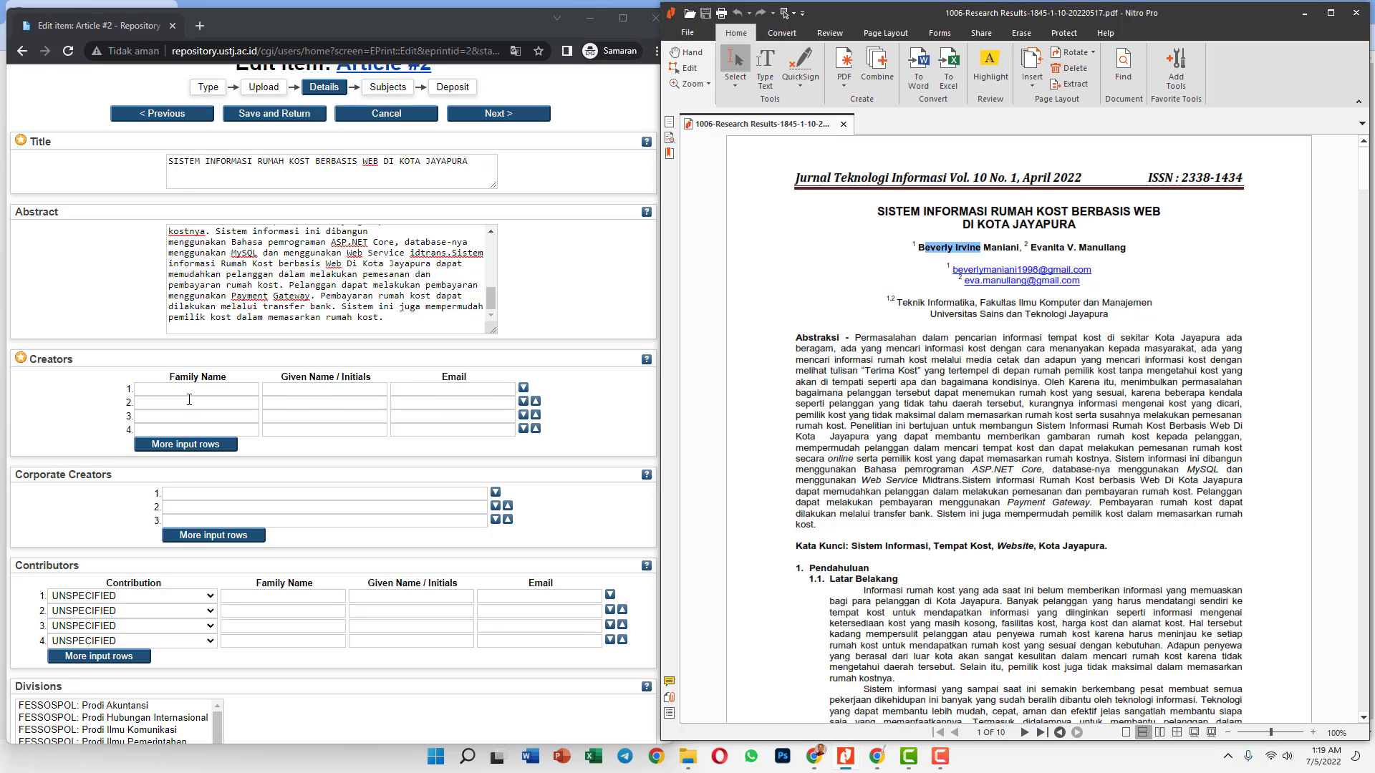
left_click(184, 394)
type("everly Irvine")
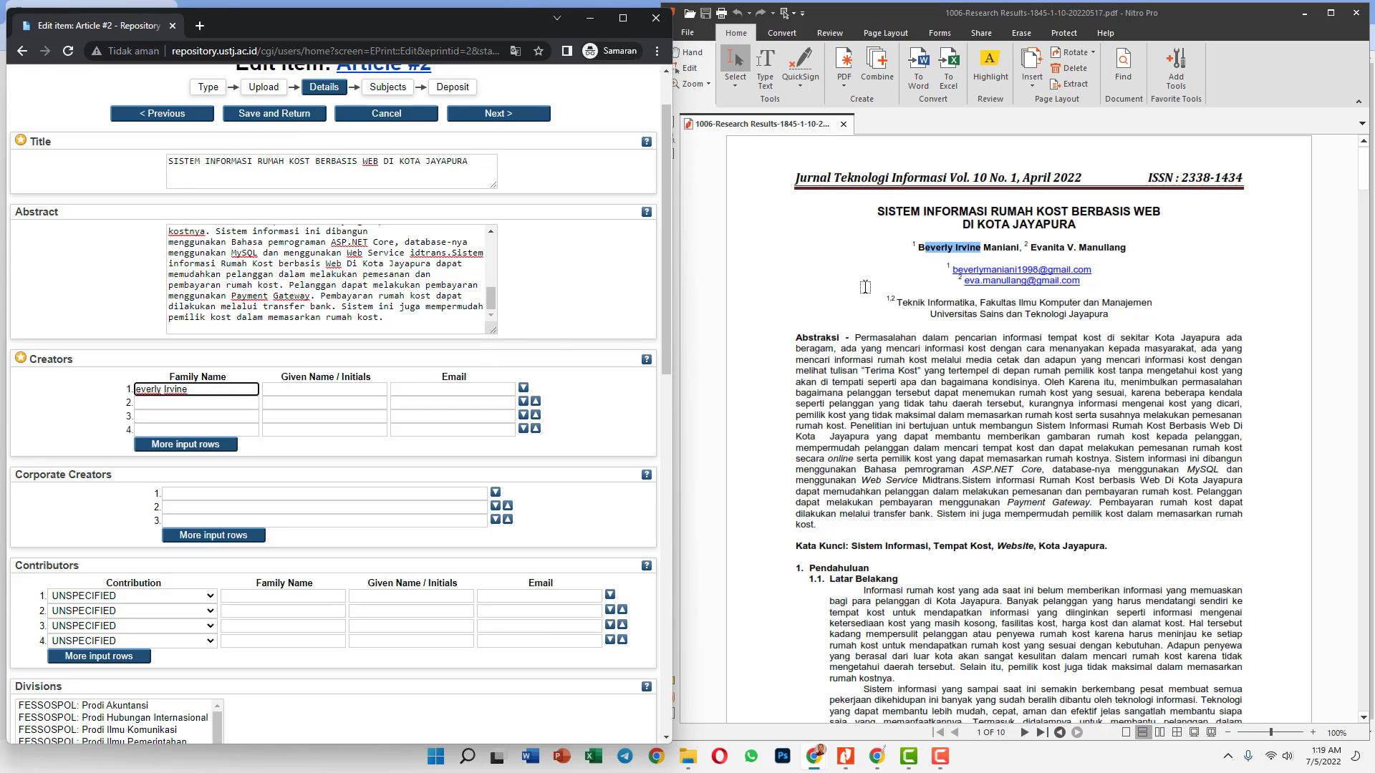
left_click_drag(1020, 247, 983, 247)
key("ctrl+c")
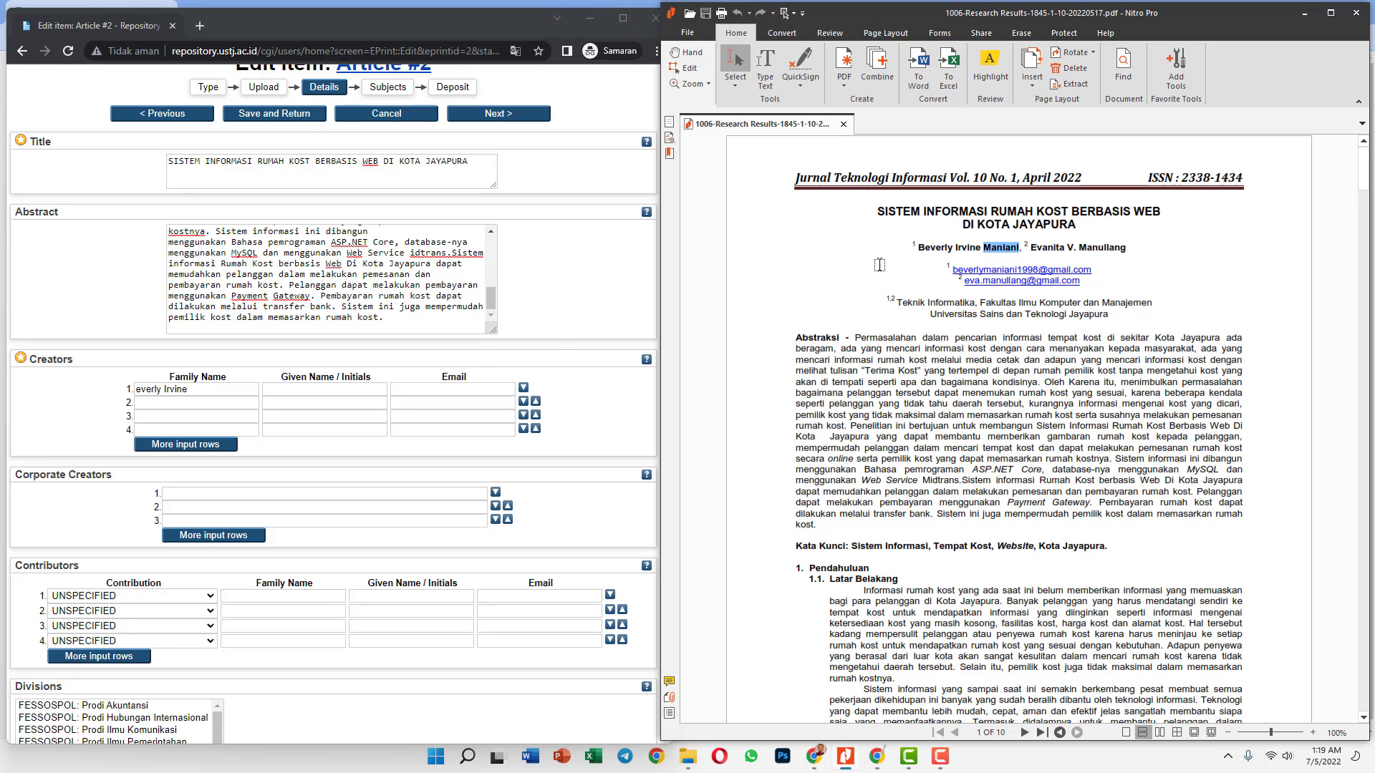
left_click(321, 390)
key("ctrl+v")
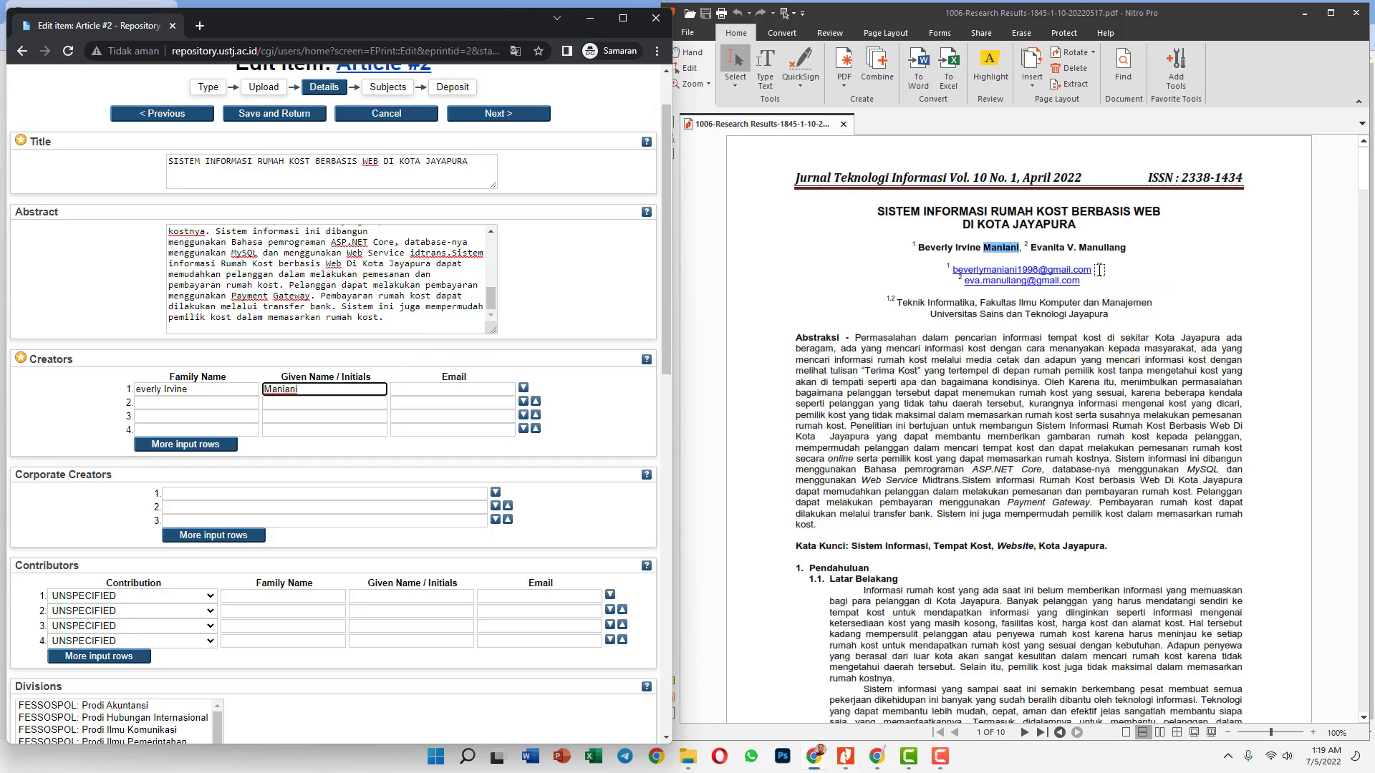
Step: Copy the first author's e-mail address from the PDF into the first creator's Email
left_click_drag(1096, 270, 950, 266)
key("ctrl+c")
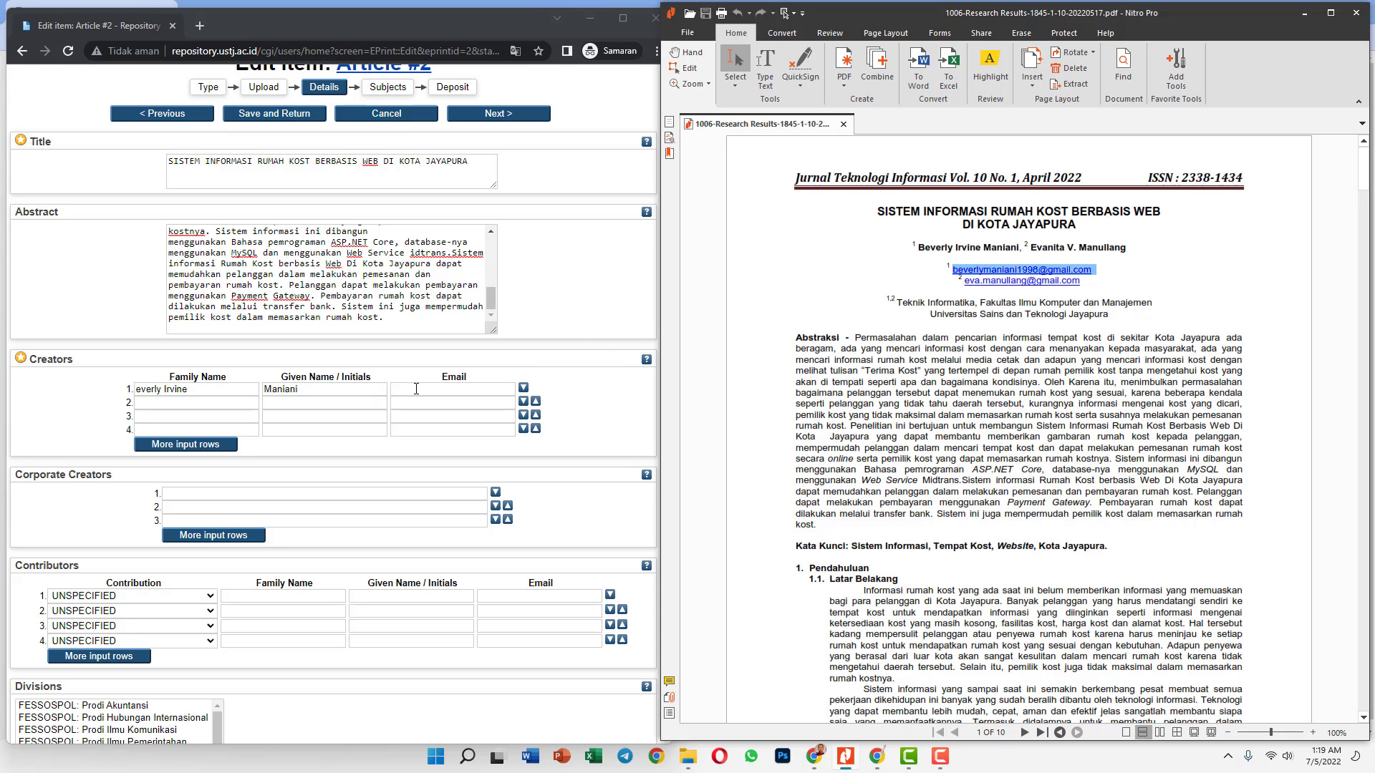
left_click(416, 389)
key("ctrl+v")
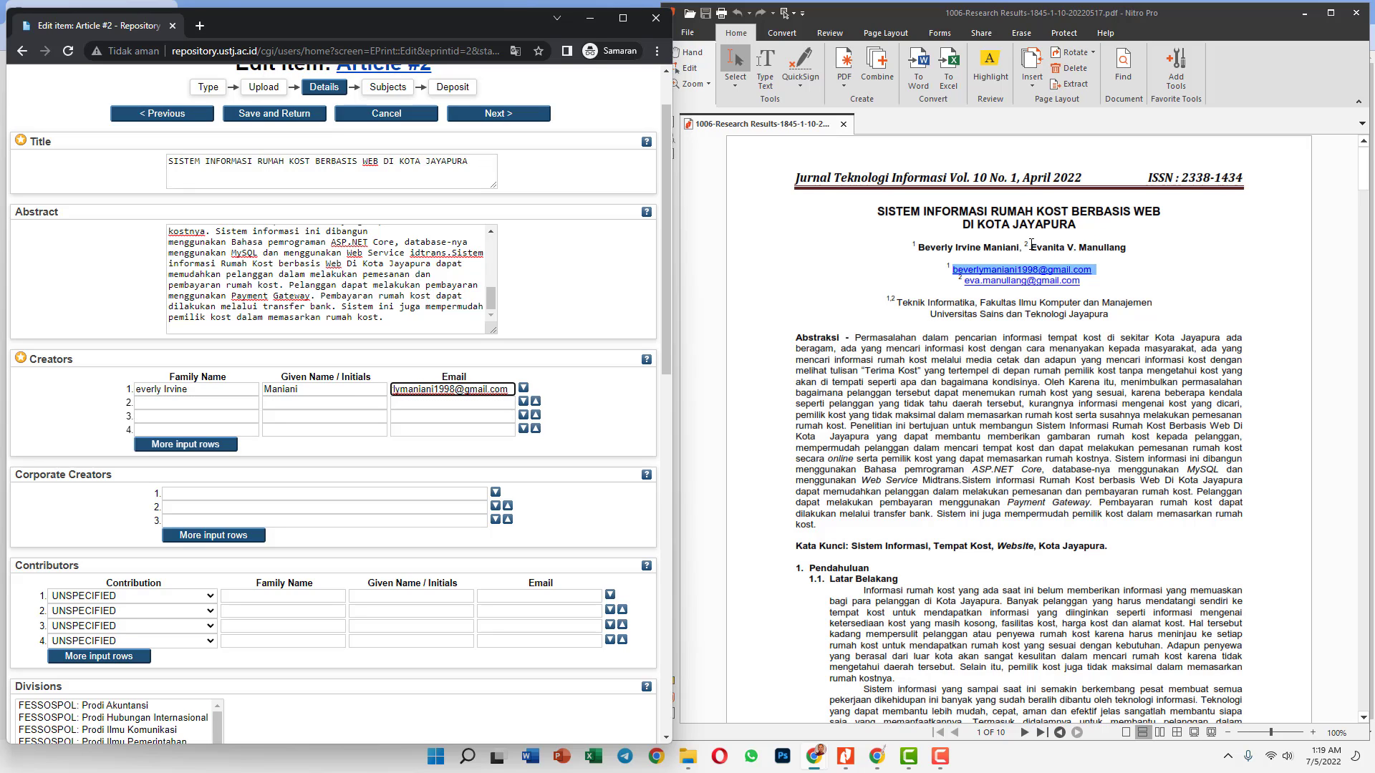
Step: Enter the second author's forename and middle initial as the second creator's Family Name, and add the missing first letter to the first creator's Family Name
left_click_drag(1030, 247, 1076, 249)
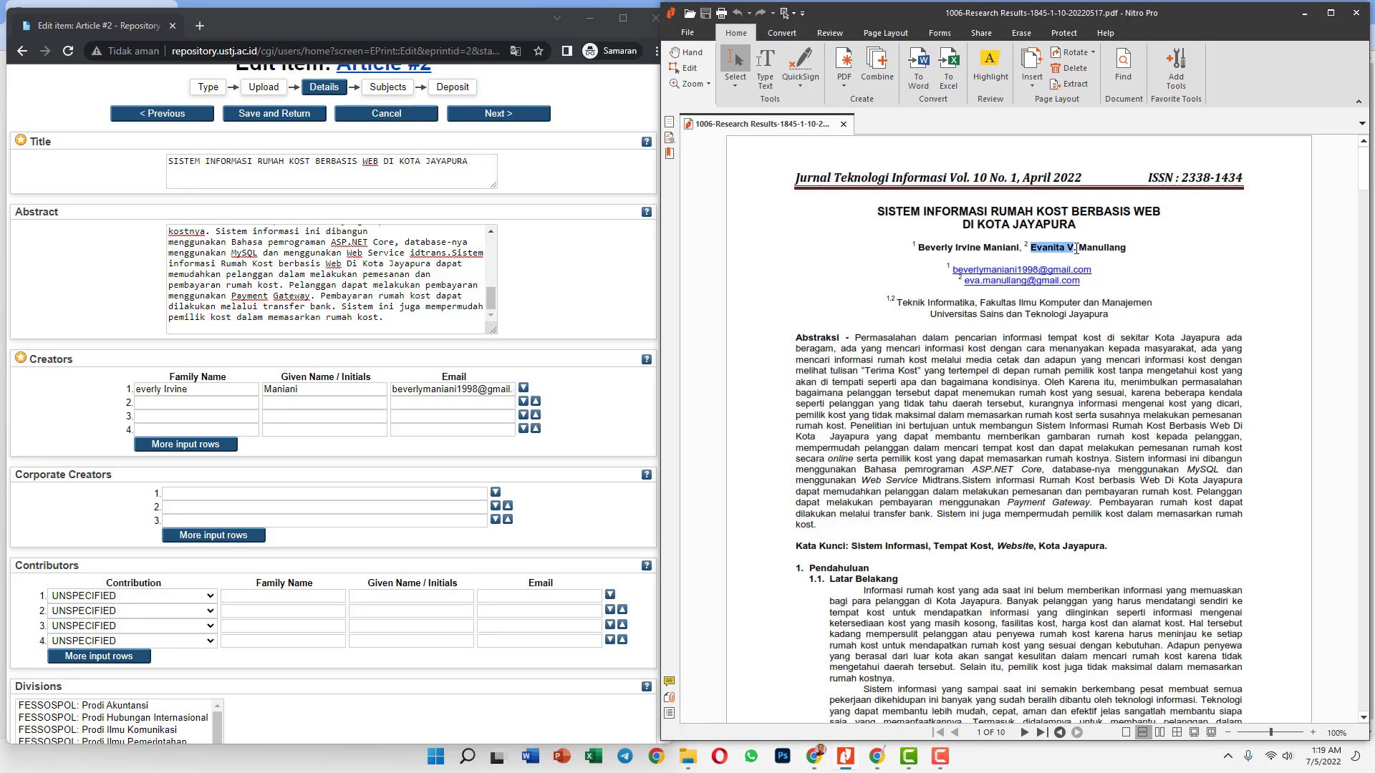
left_click(162, 403)
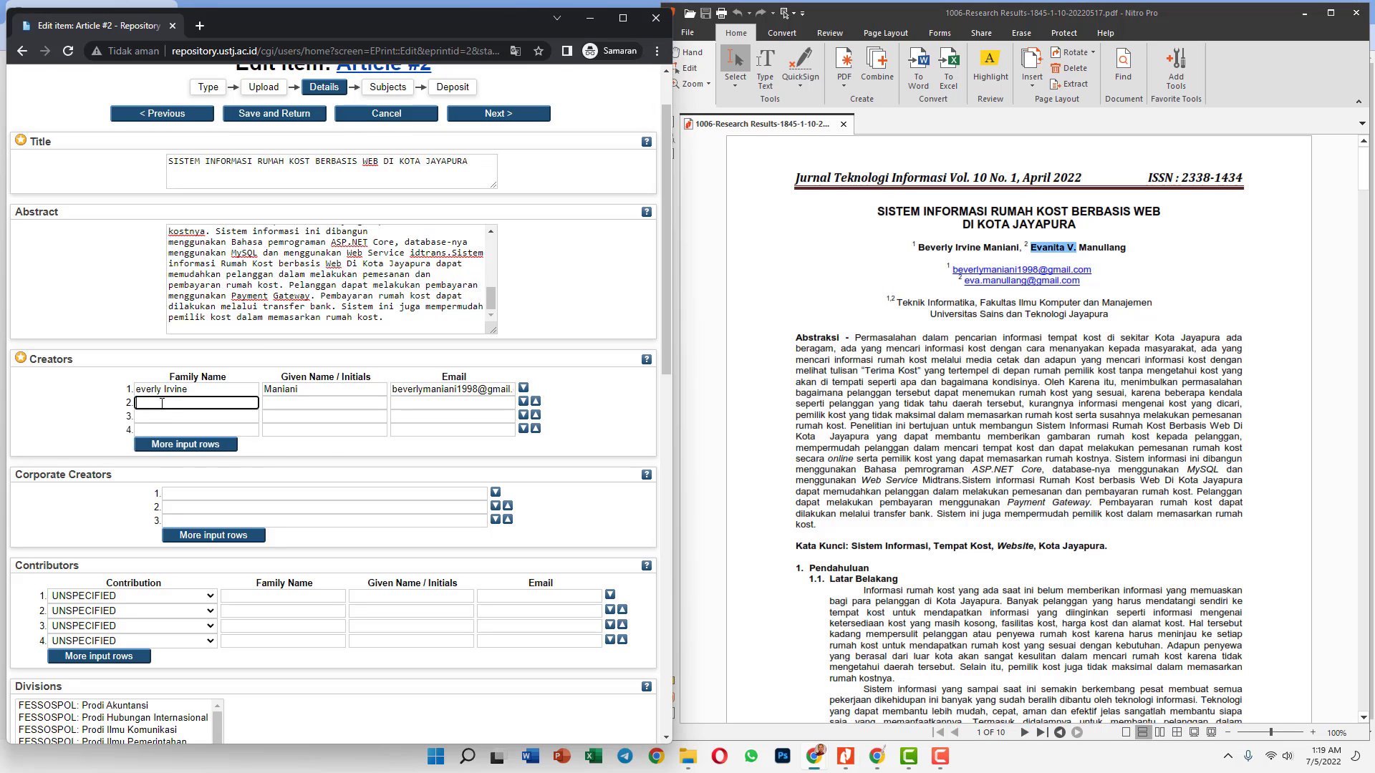
type("Evanita V.")
left_click(137, 389)
type("B")
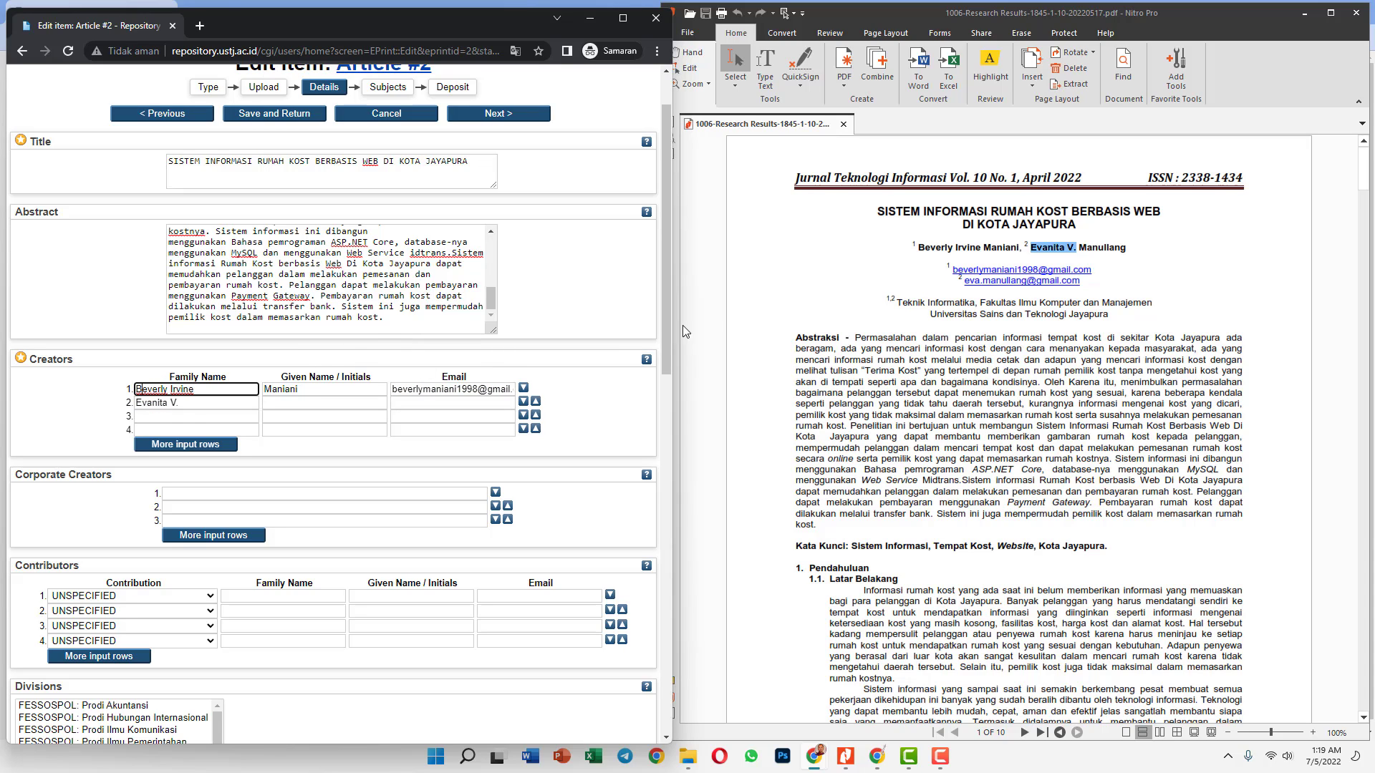
Step: Copy the second author's surname from the PDF into the second creator's Given Name / Initials
left_click_drag(1125, 248, 1079, 247)
key("ctrl+c")
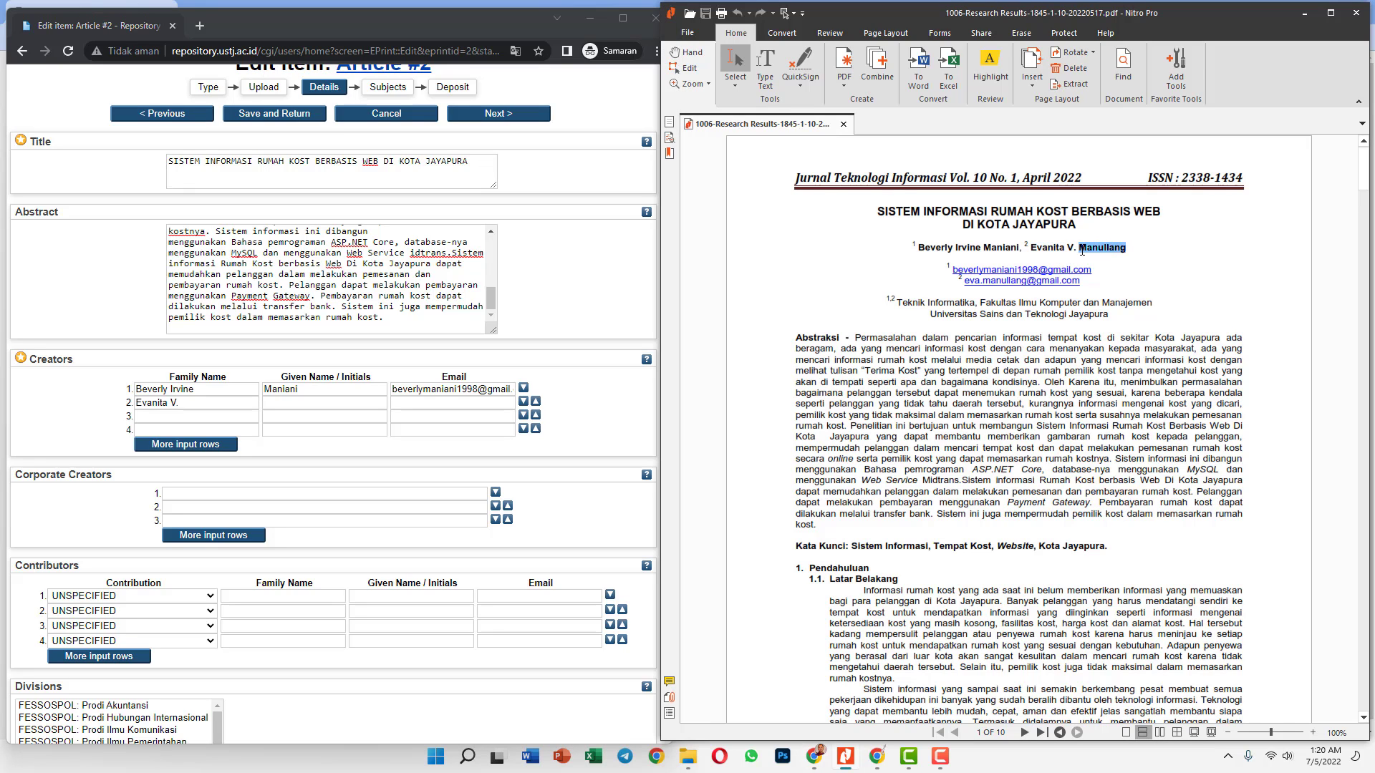
left_click(447, 403)
key("ctrl+v")
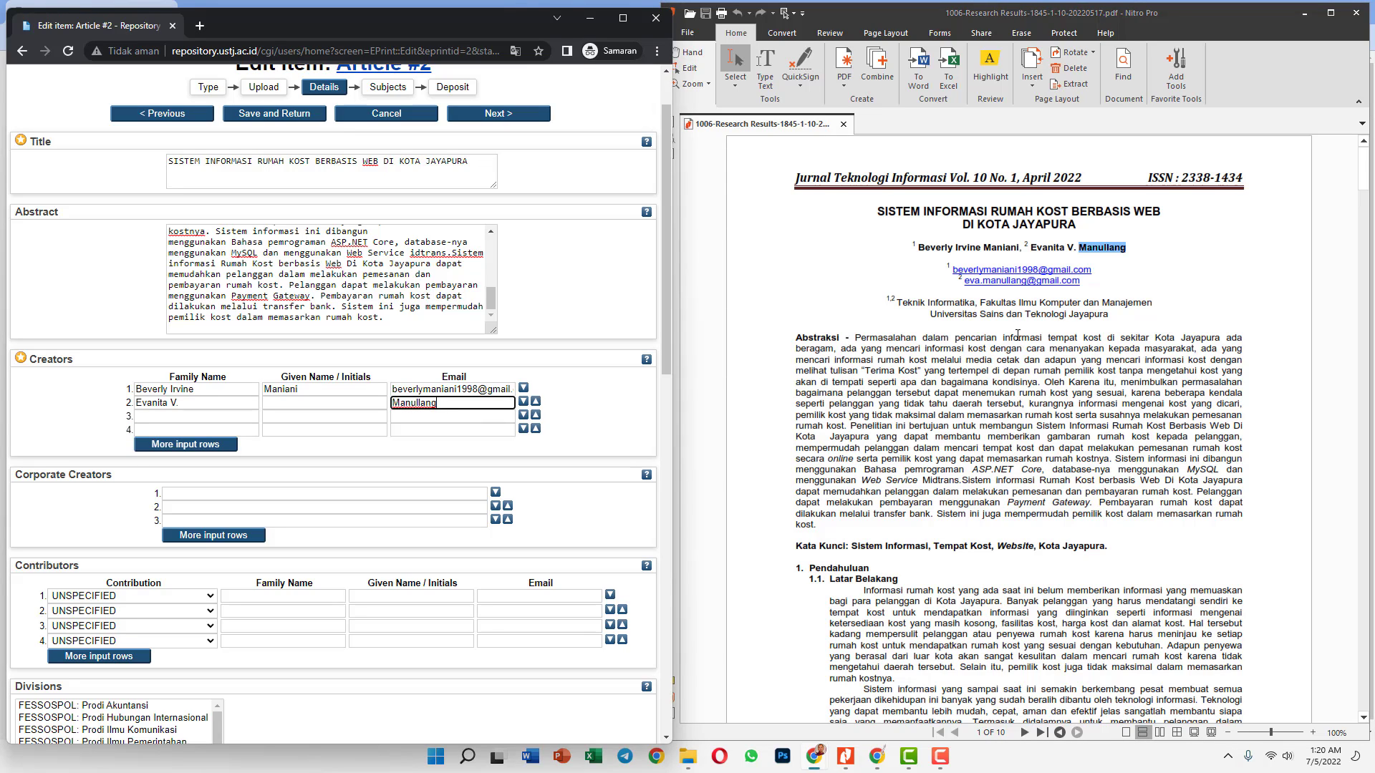
left_click(298, 405)
key("ctrl+v")
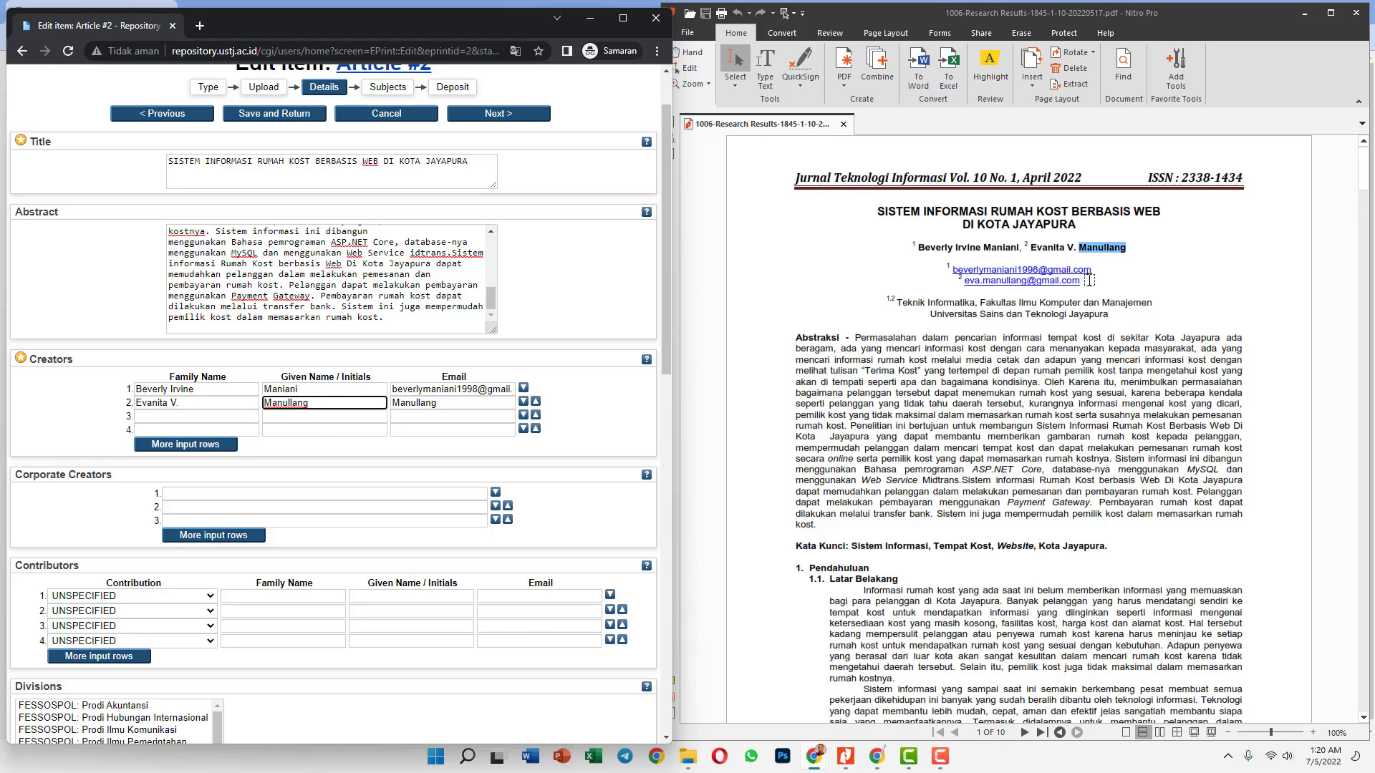
Step: Replace the second creator's Email with the second author's e-mail address copied from the PDF, and check both creators' e-mail entries
left_click_drag(1090, 283, 965, 285)
key("ctrl+c")
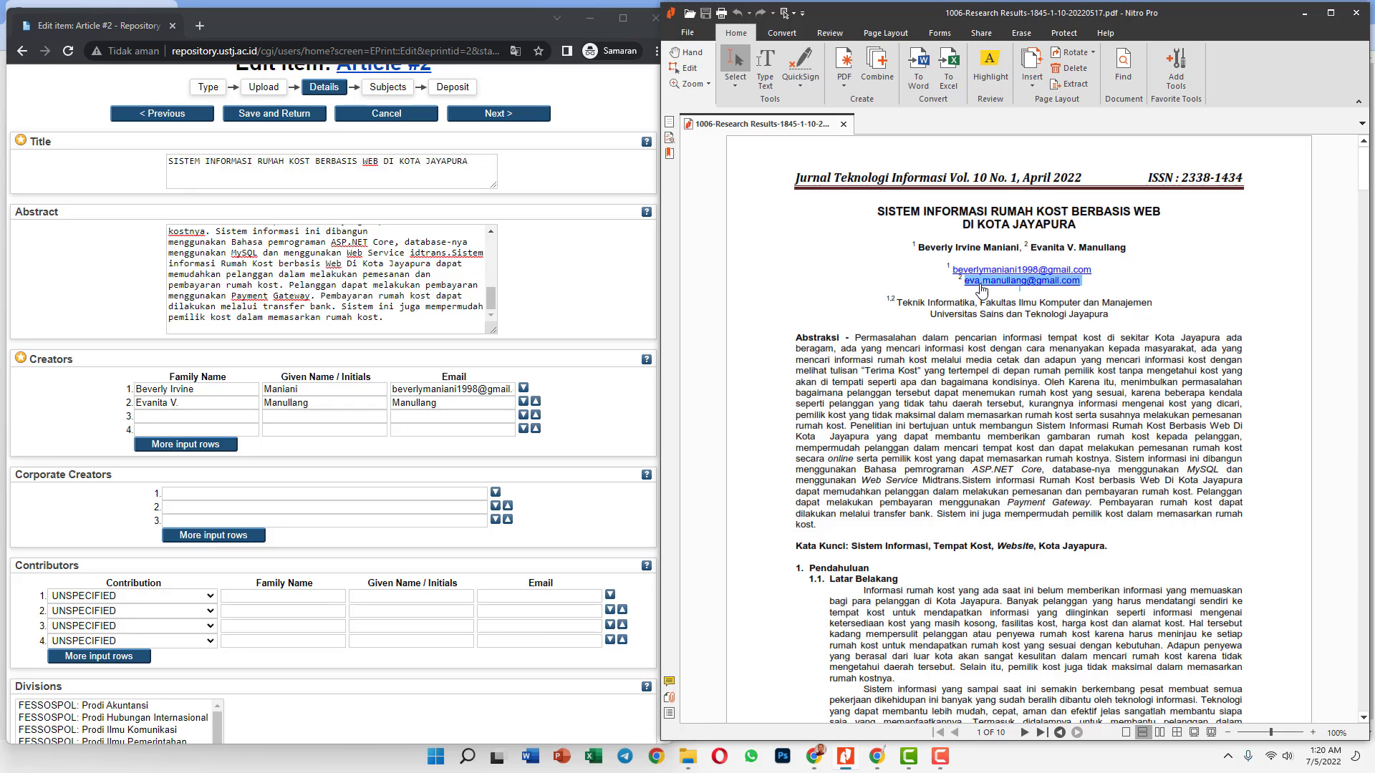
double_click(472, 399)
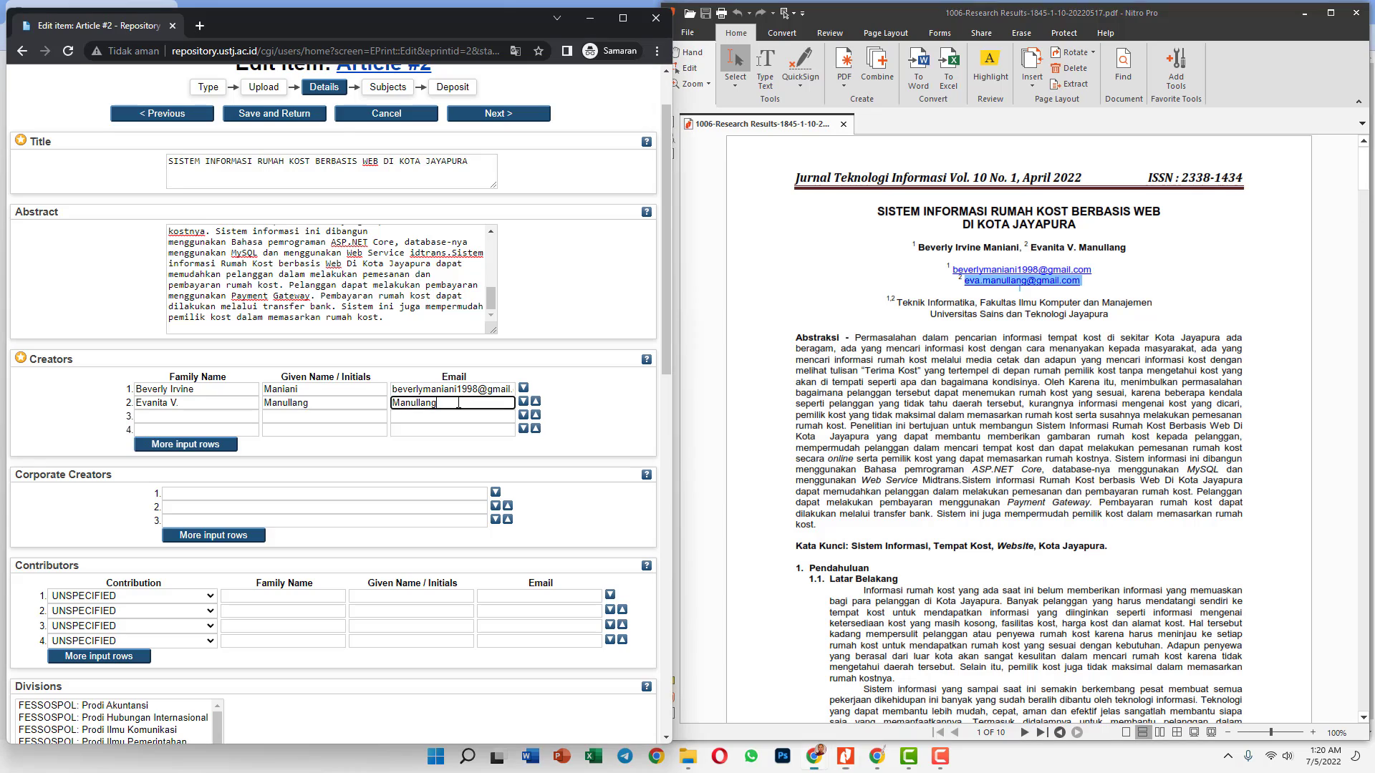
key("ctrl+v")
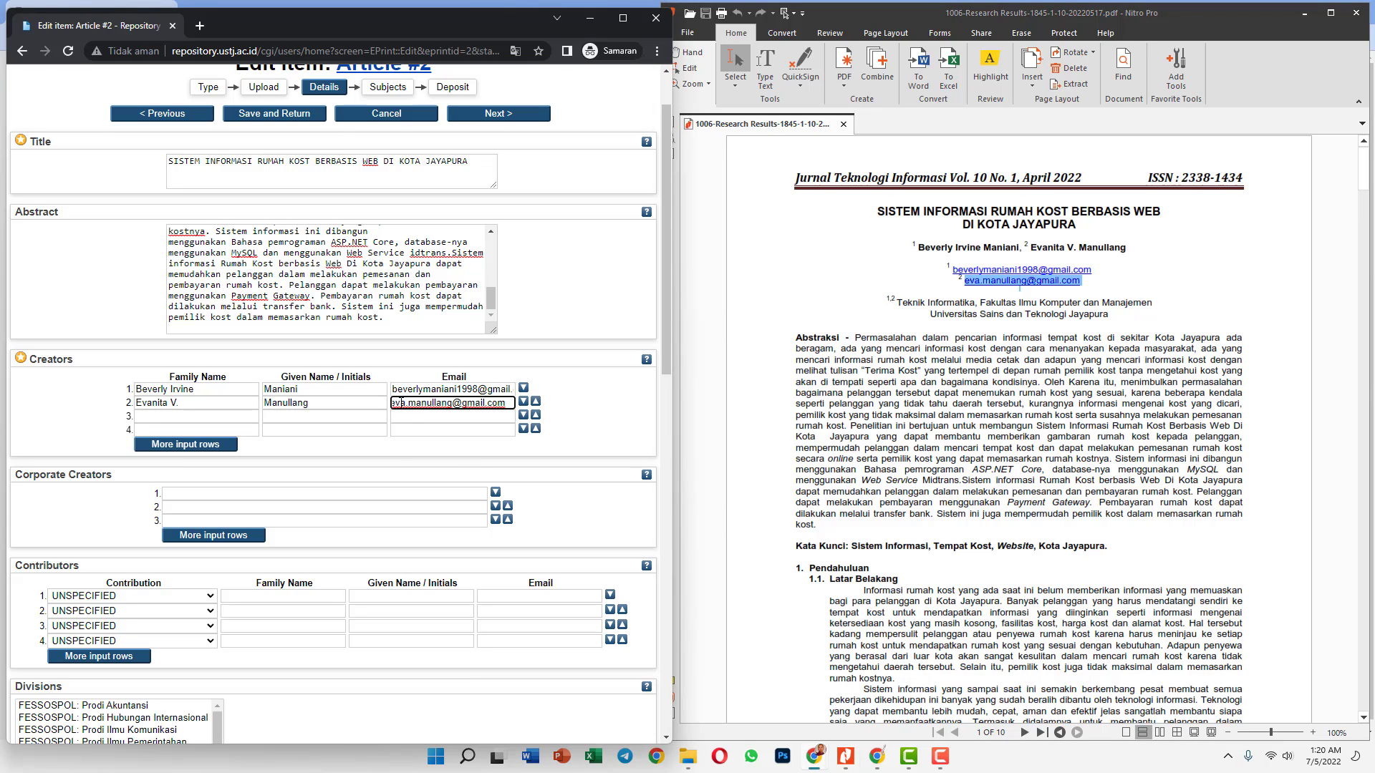
left_click(486, 408)
left_click_drag(499, 391, 516, 394)
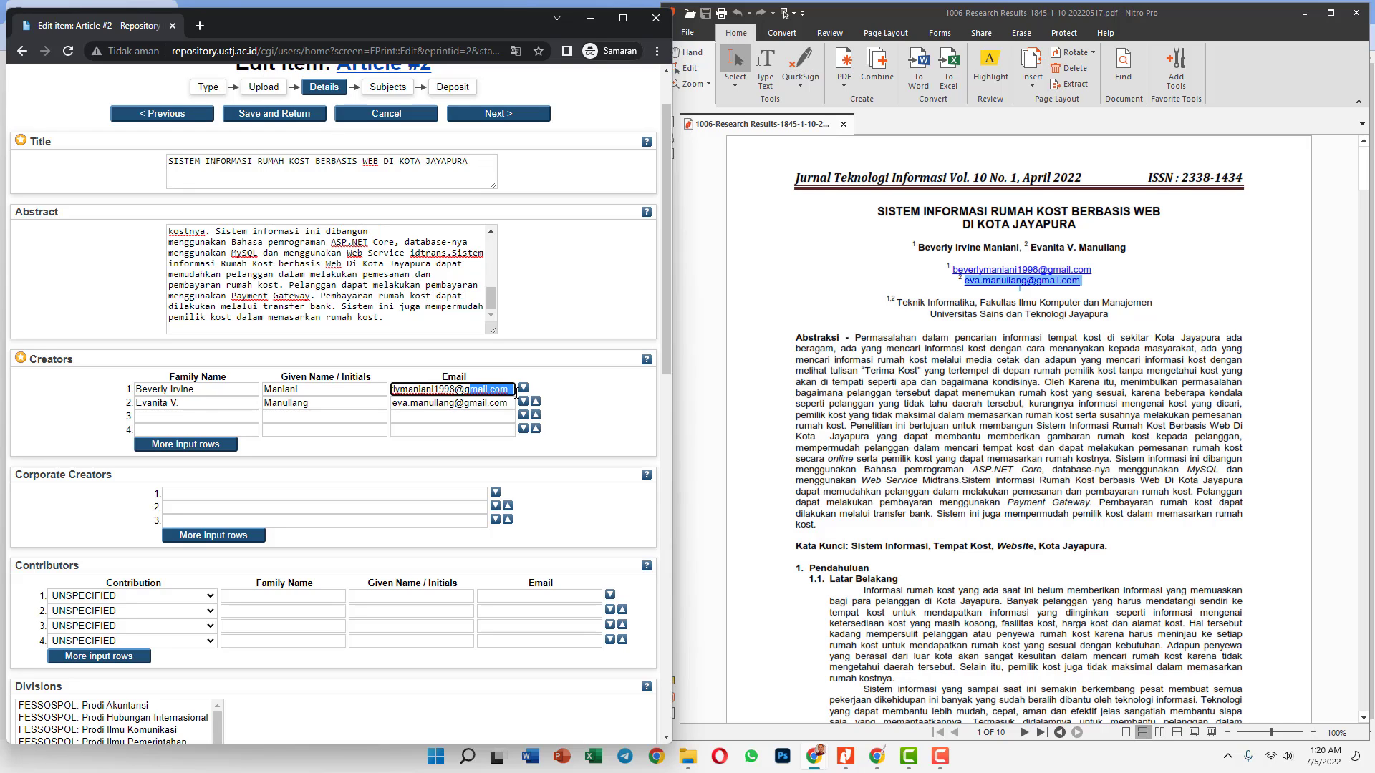
left_click(512, 390)
left_click_drag(456, 394, 334, 388)
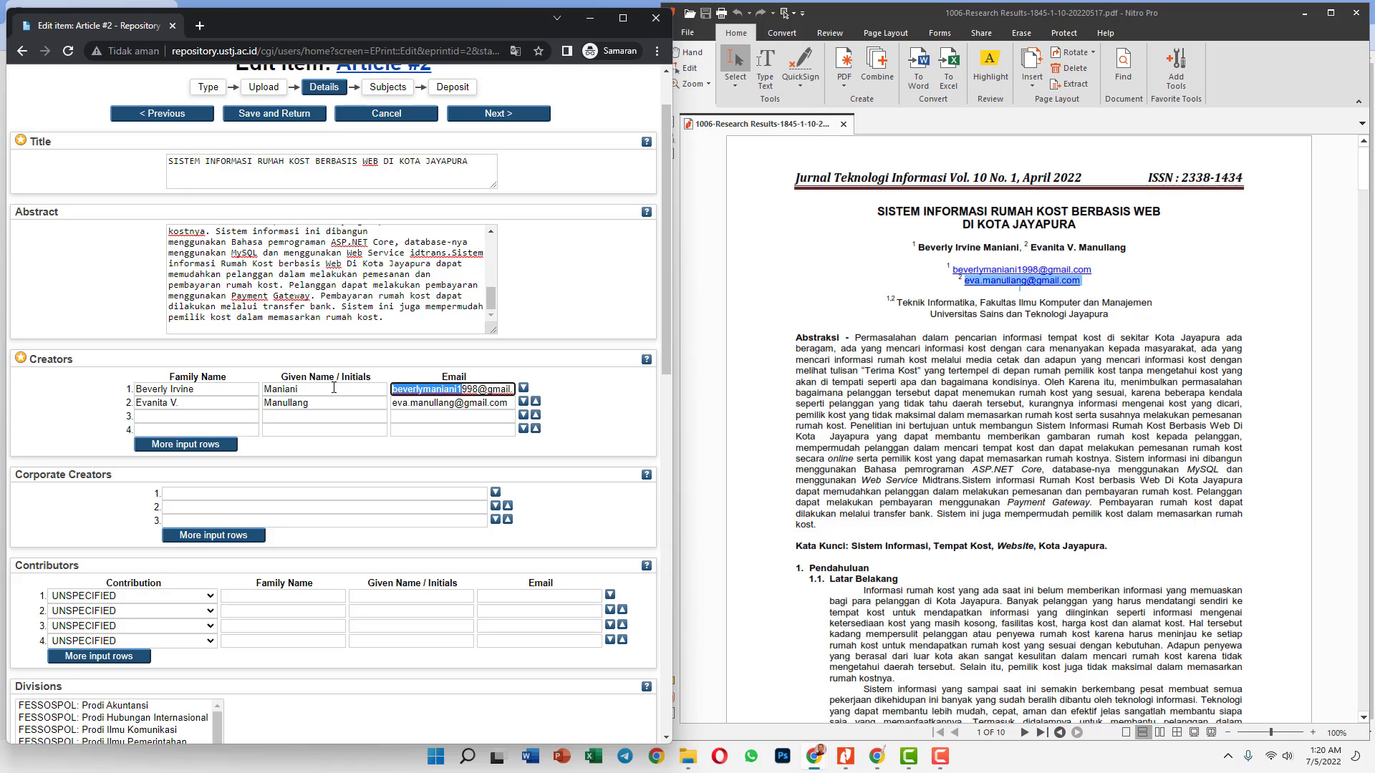
left_click(323, 412)
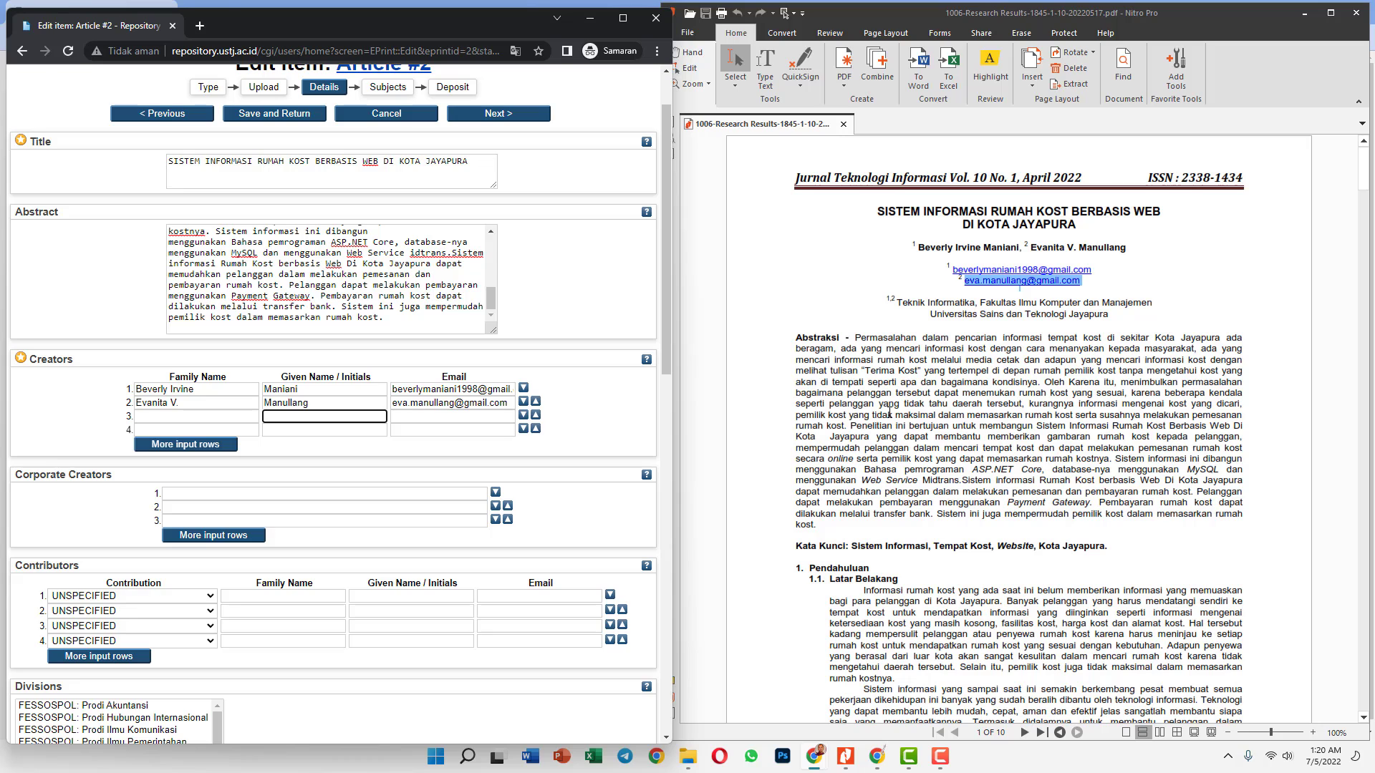
Step: Select "FIKOM: Prodi Teknik Informatika" as the item's division
scroll(521, 492, "down", 1)
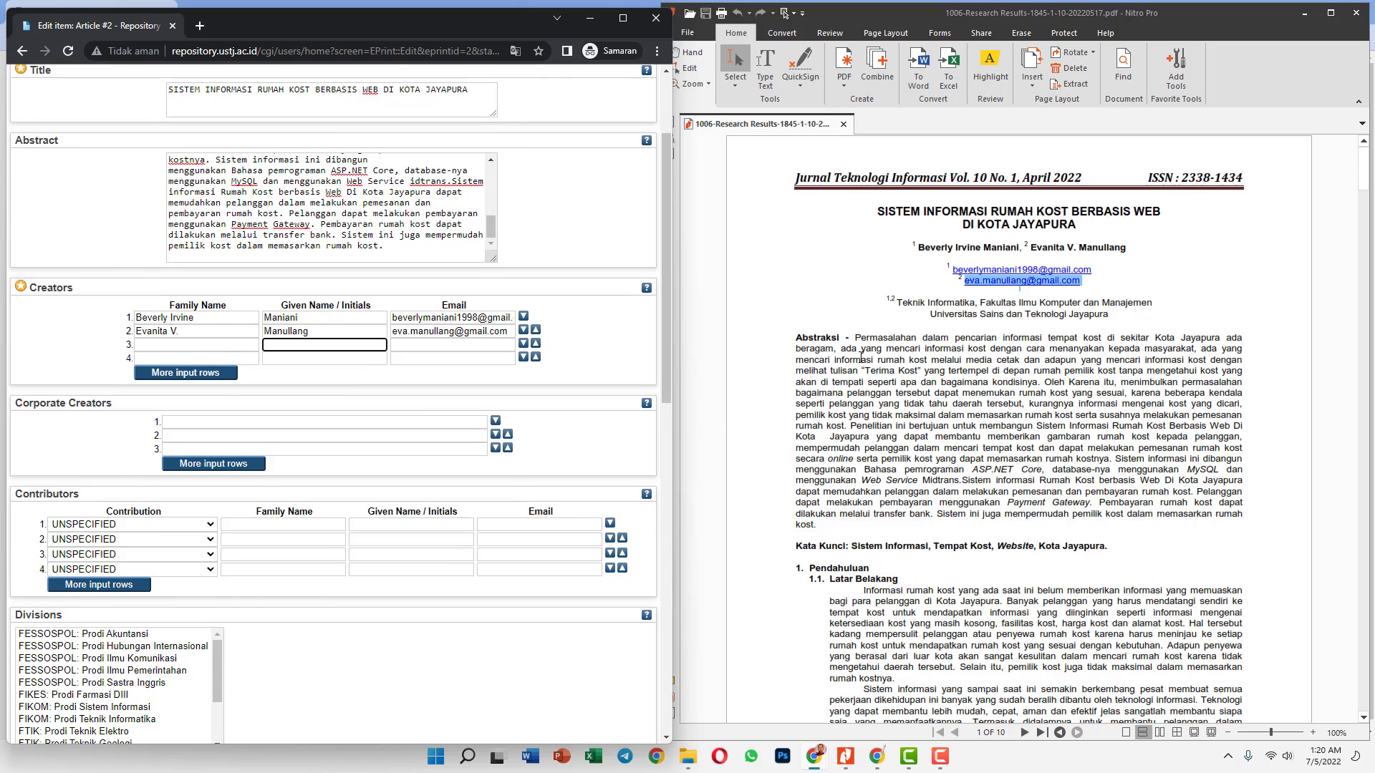
scroll(398, 462, "down", 3)
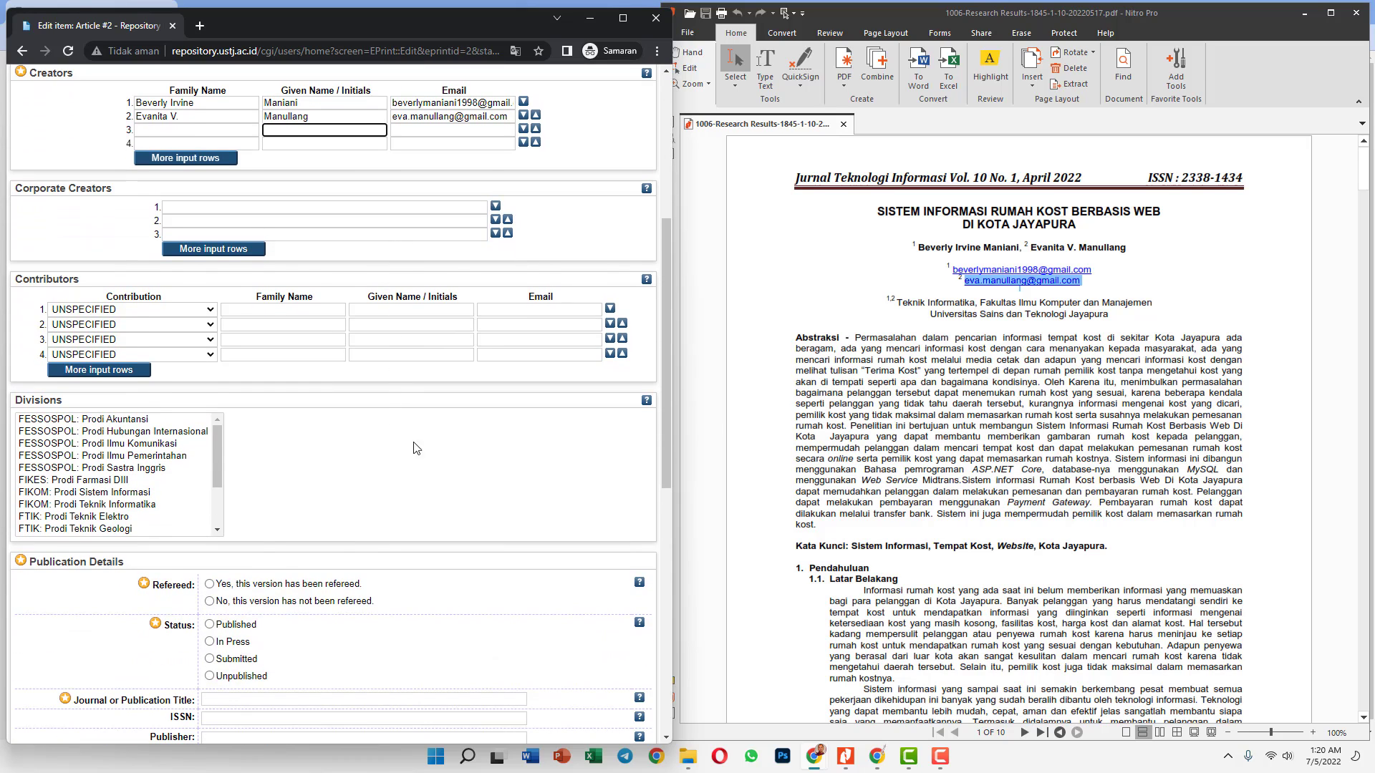
left_click(221, 444)
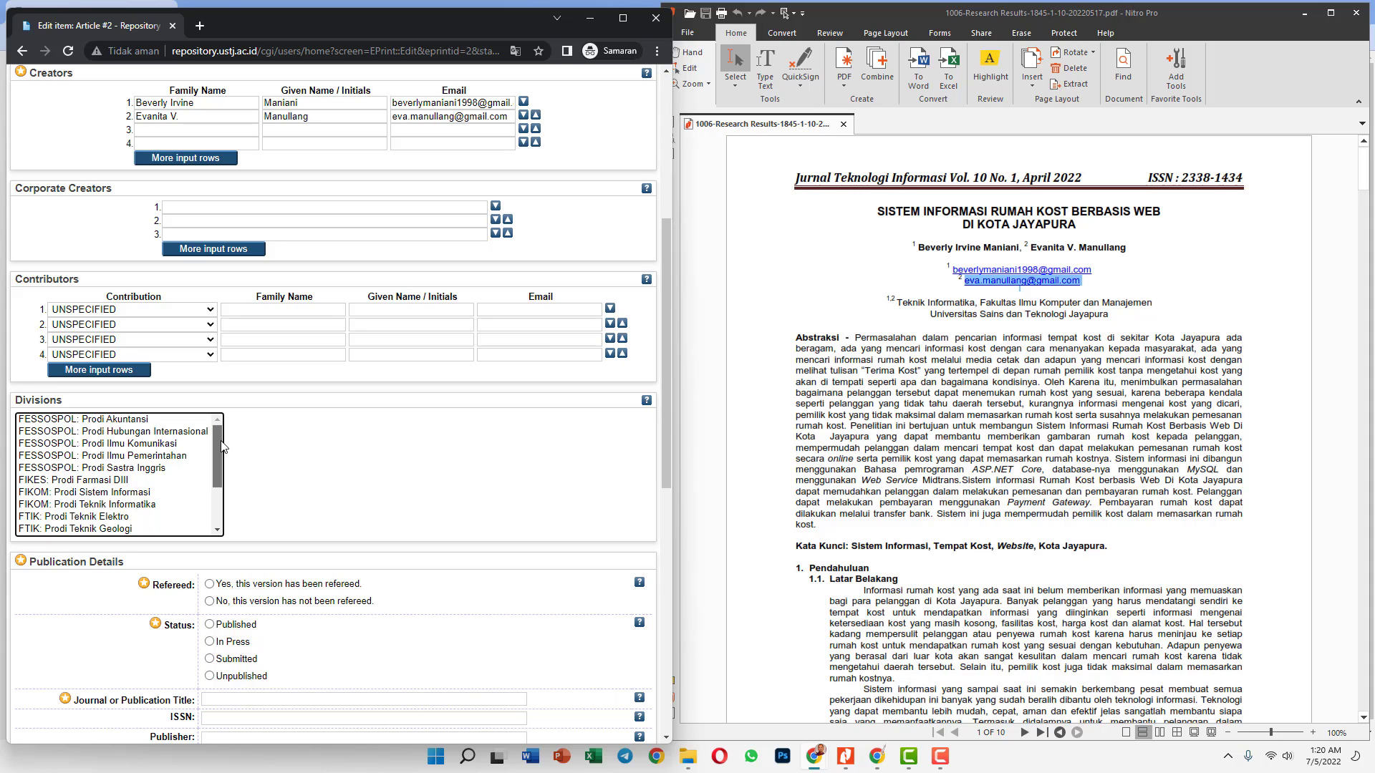
left_click_drag(221, 442, 222, 453)
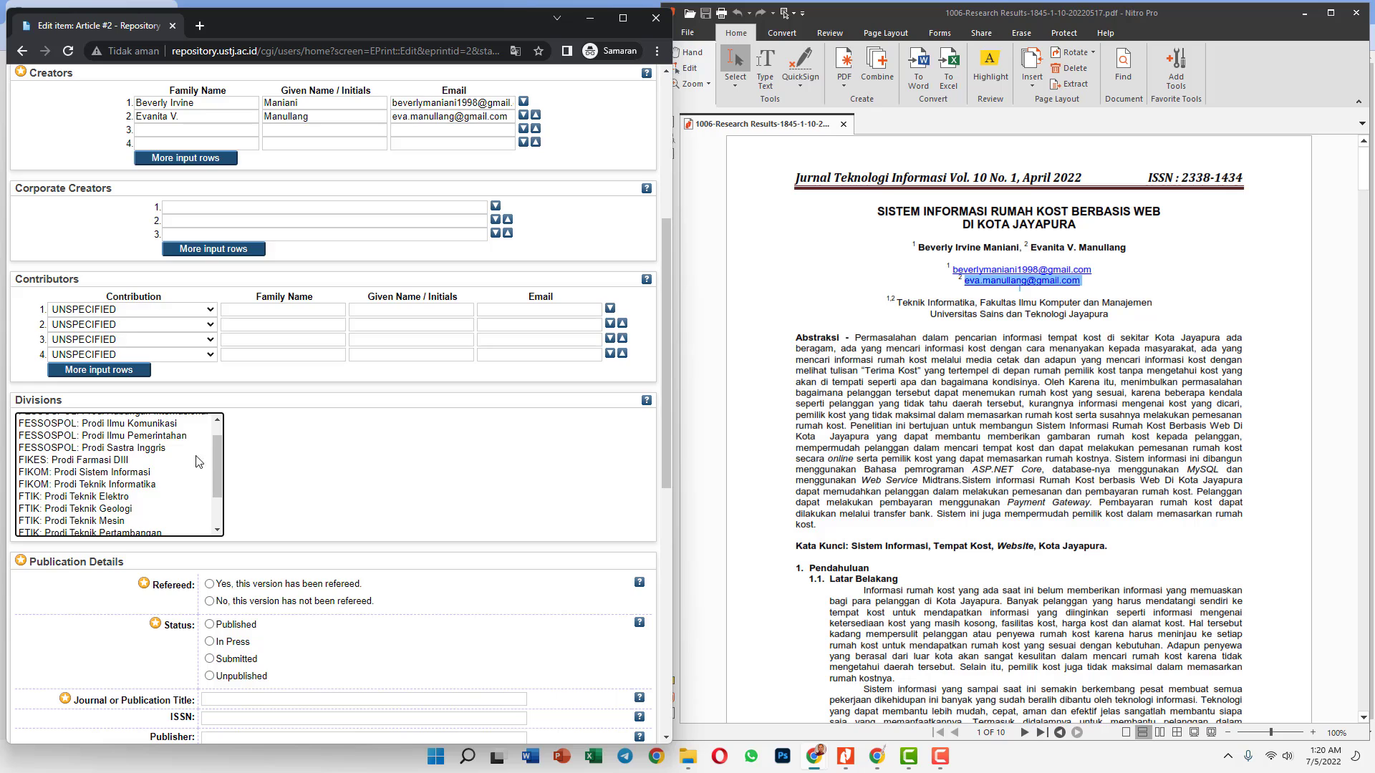
left_click(92, 486)
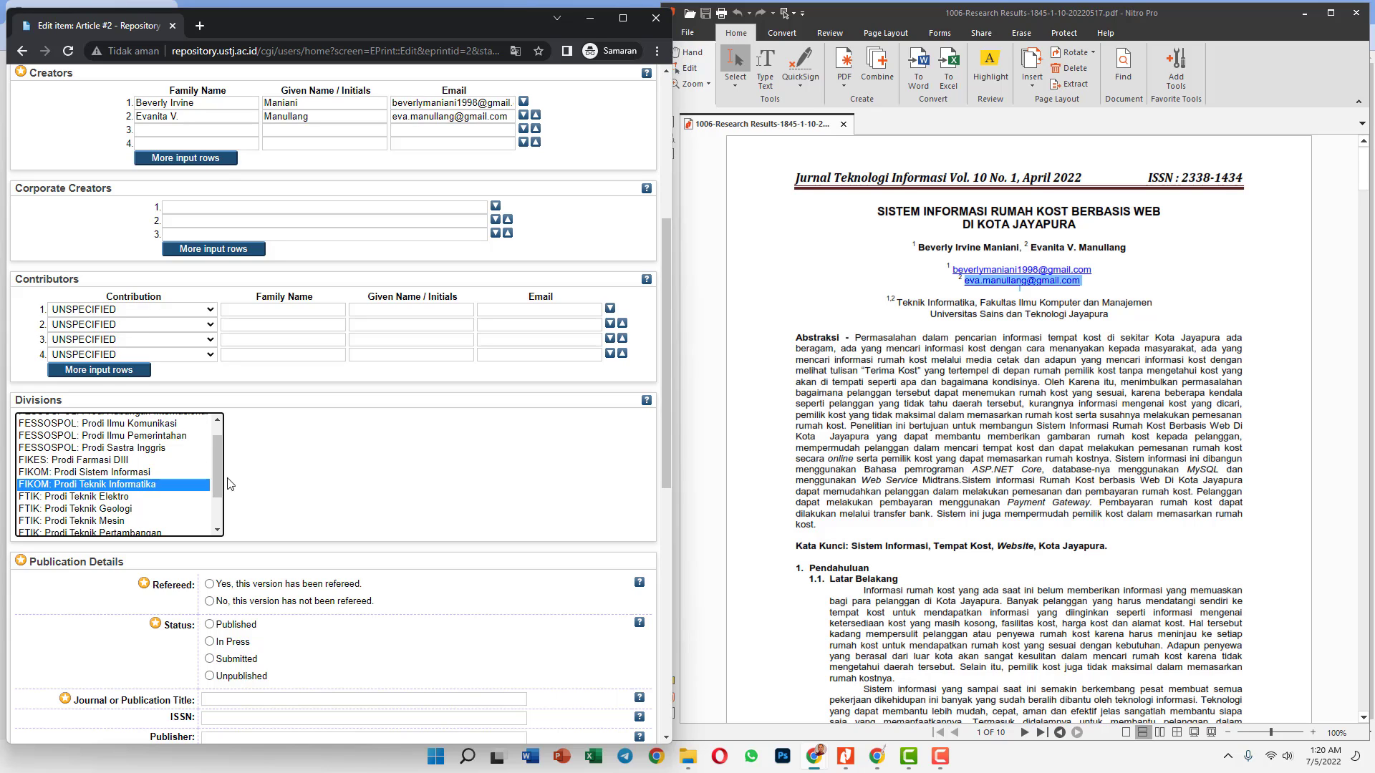
scroll(337, 487, "down", 2)
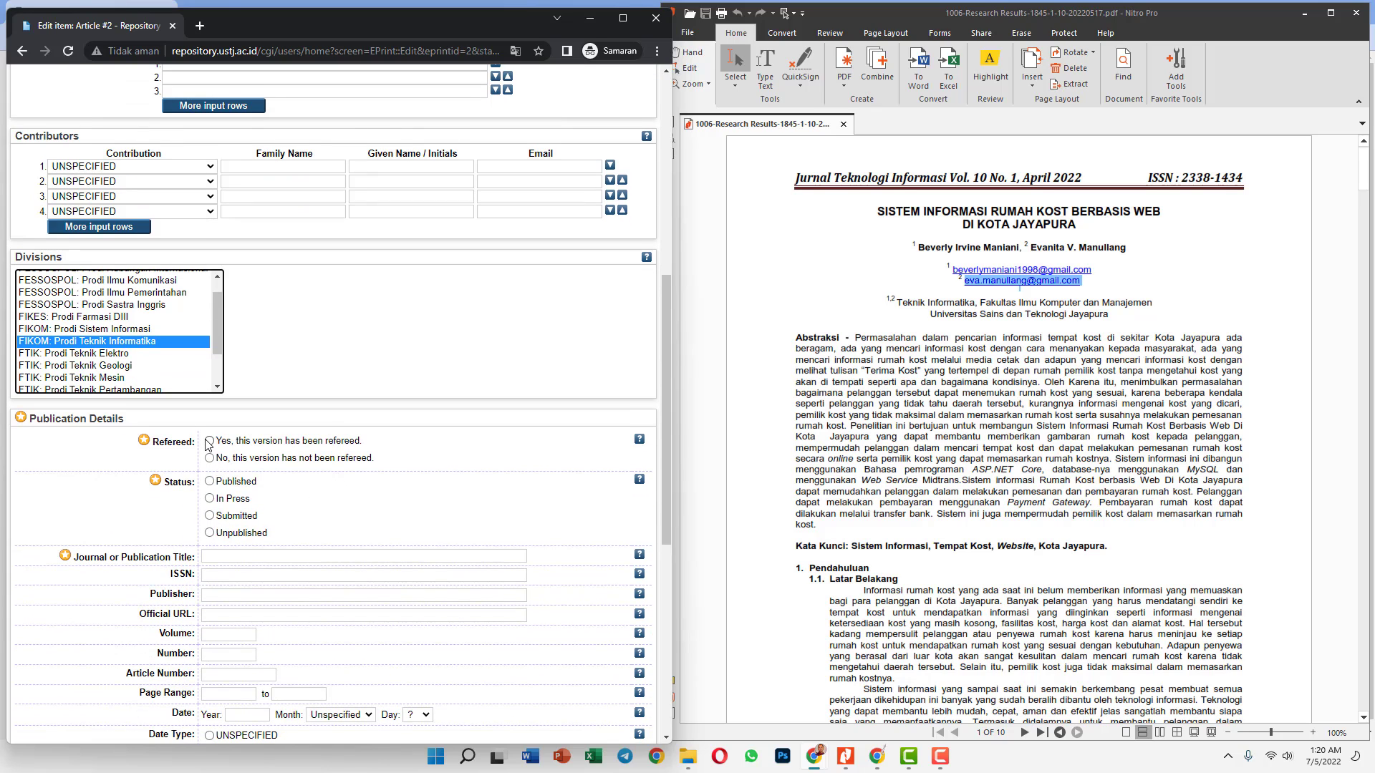
Step: Mark this version of the article as refereed and set its status to Published
left_click(209, 441)
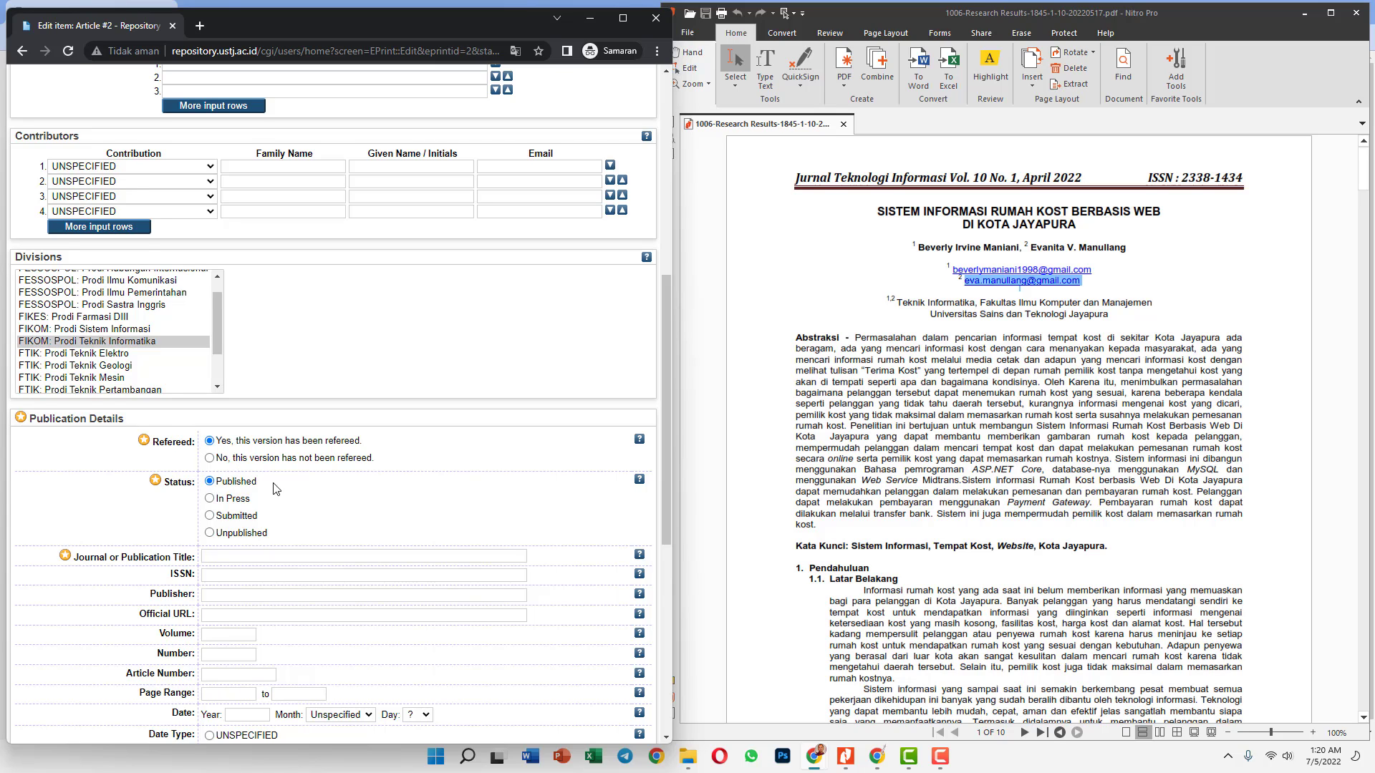
scroll(299, 494, "down", 2)
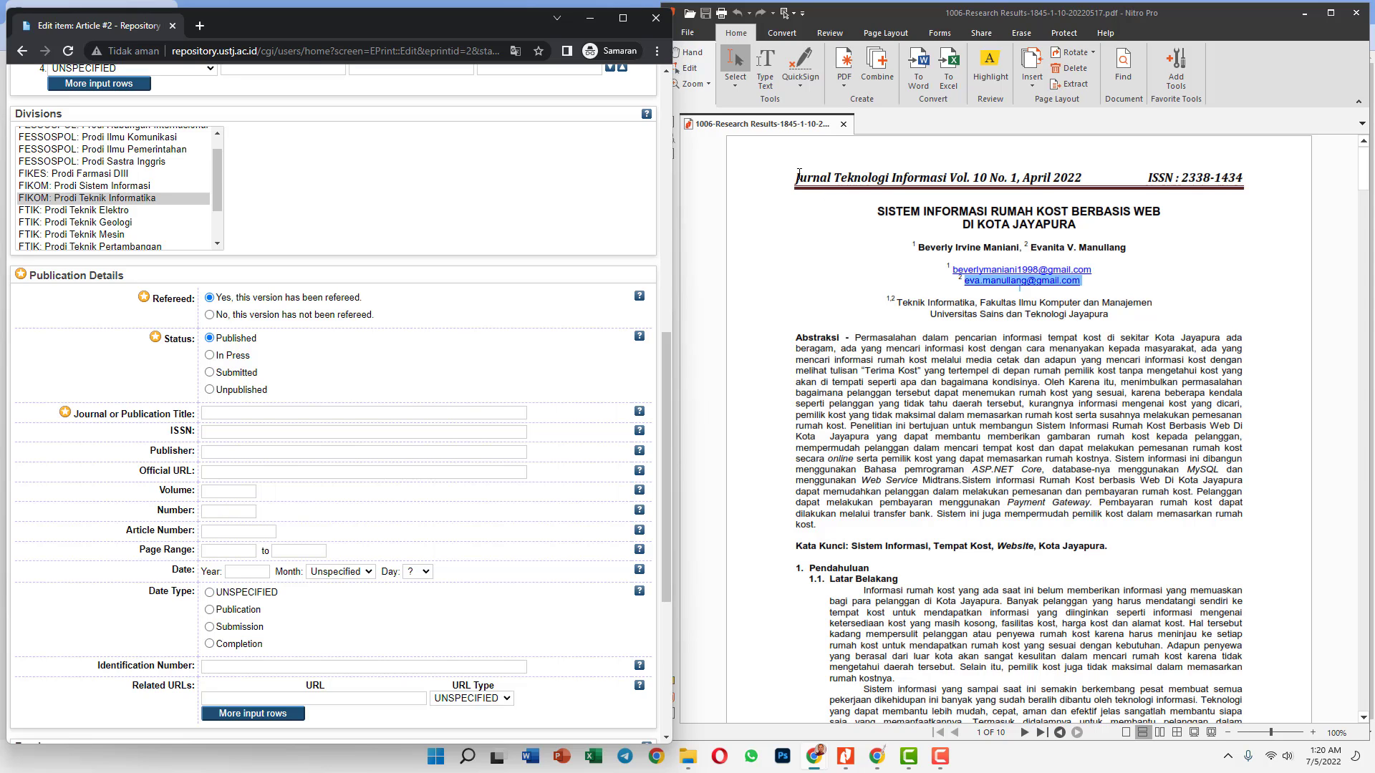
Step: Copy the journal title "Jurnal Teknologi Informasi" and the ISSN 2338-1434 from the PDF header into their publication fields
left_click_drag(795, 174, 945, 179)
key("ctrl+c")
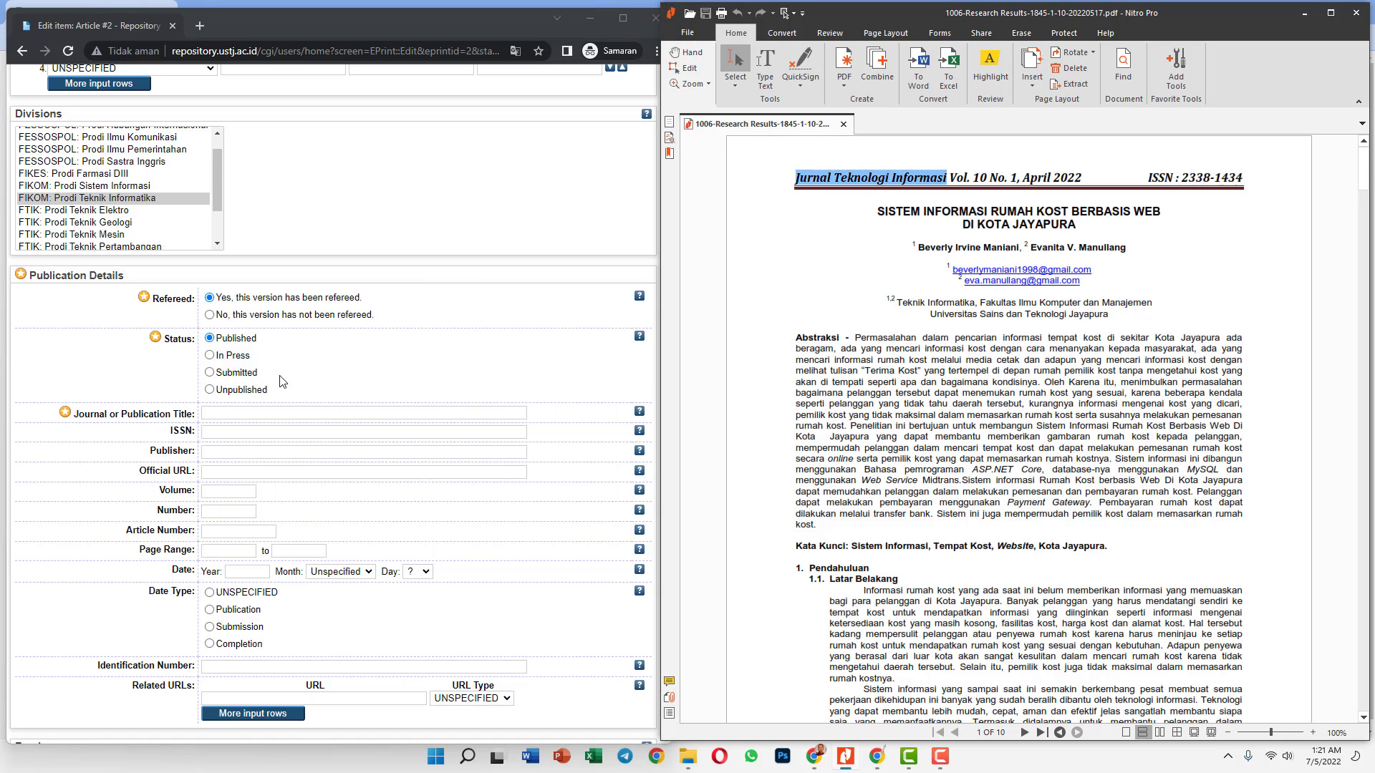
left_click(268, 412)
key("ctrl+v")
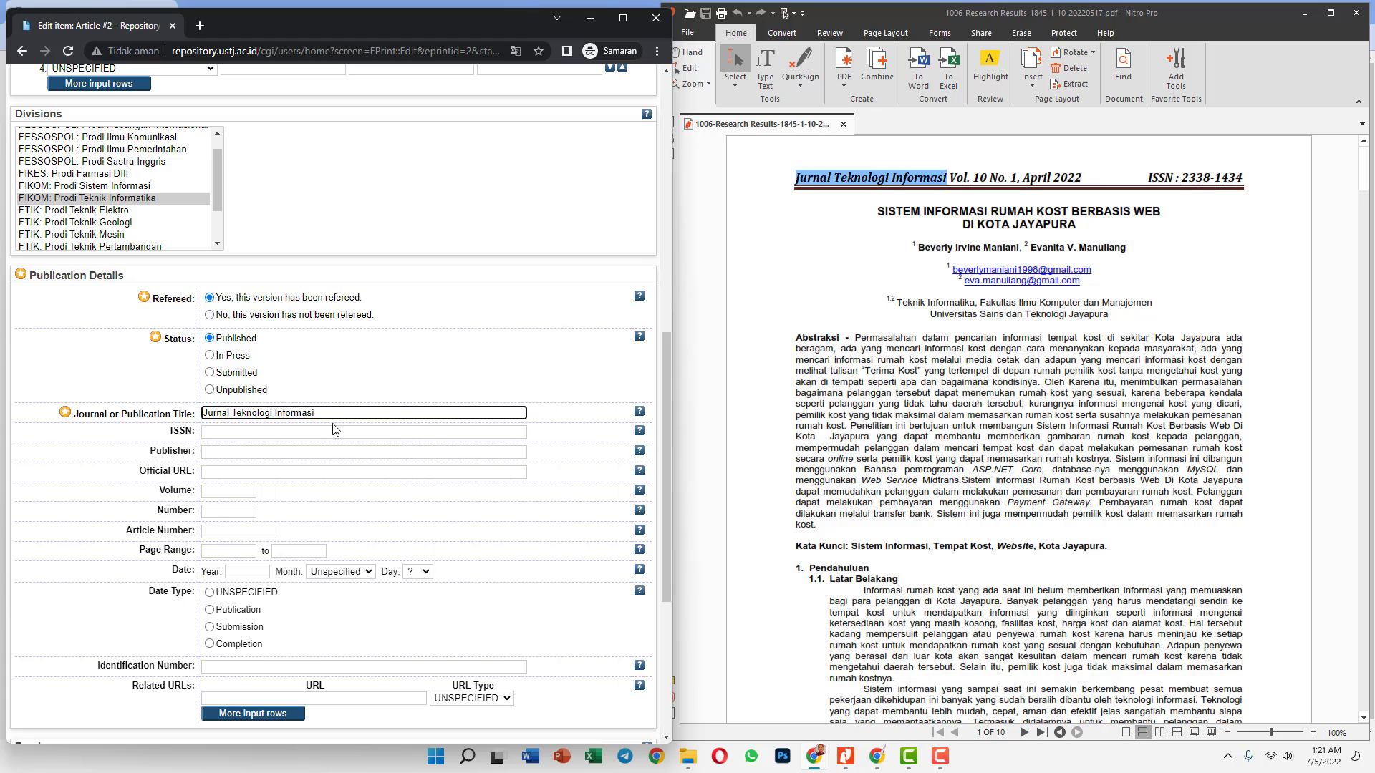
left_click_drag(1182, 178, 1241, 180)
key("ctrl+c")
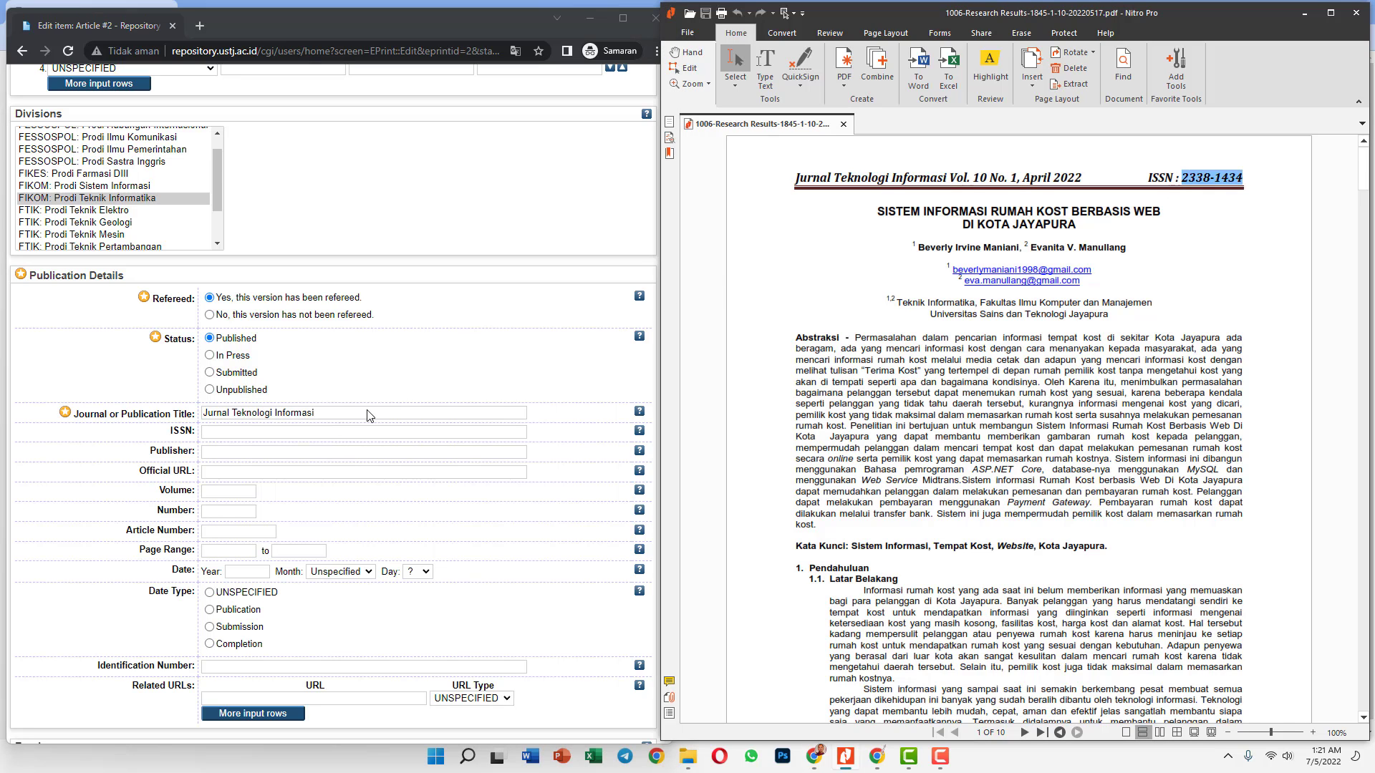
left_click(208, 433)
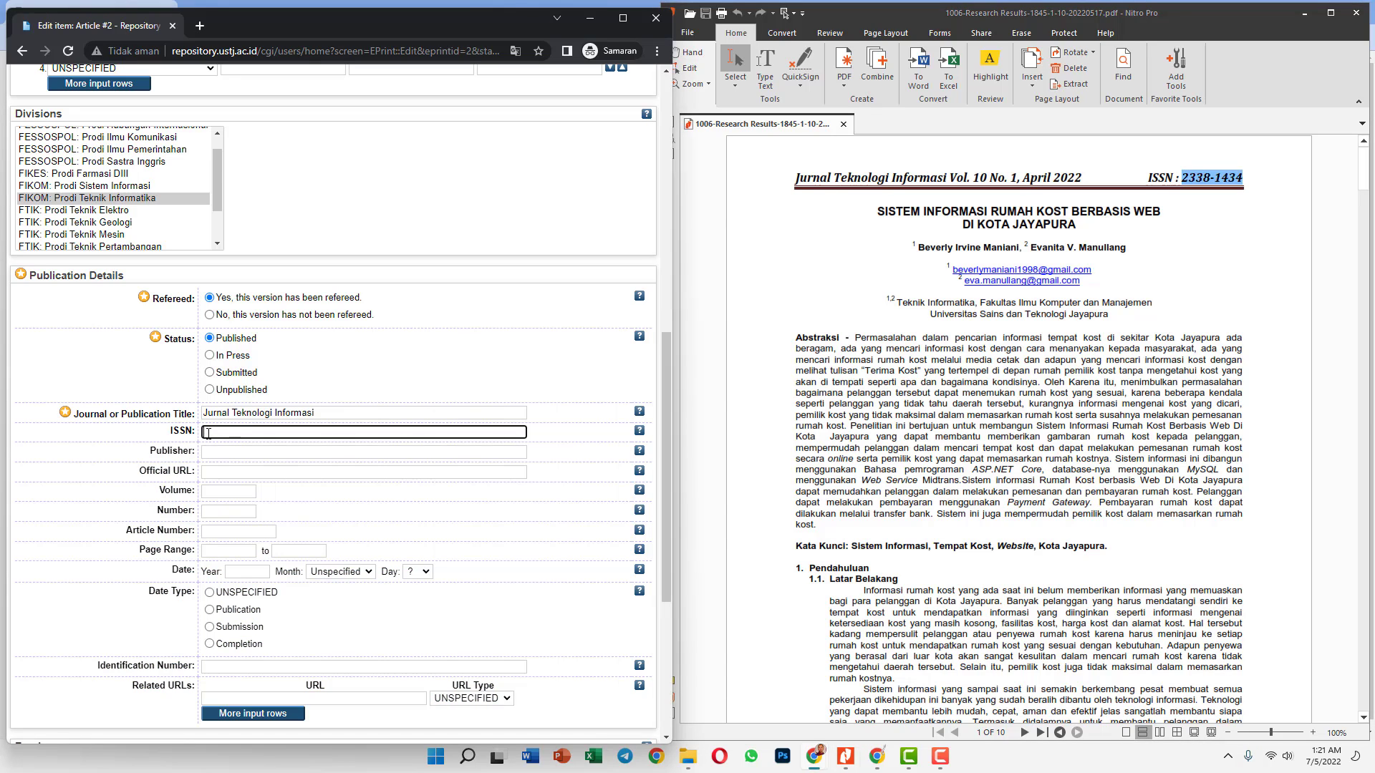
key("ctrl+v")
Step: In a new browser tab, go to ojs.ustj.ac.id and open the "Sistem Informasi Rumah Kost Berbasis Web di Kota Jayapura" article in the JTI journal
left_click(230, 470)
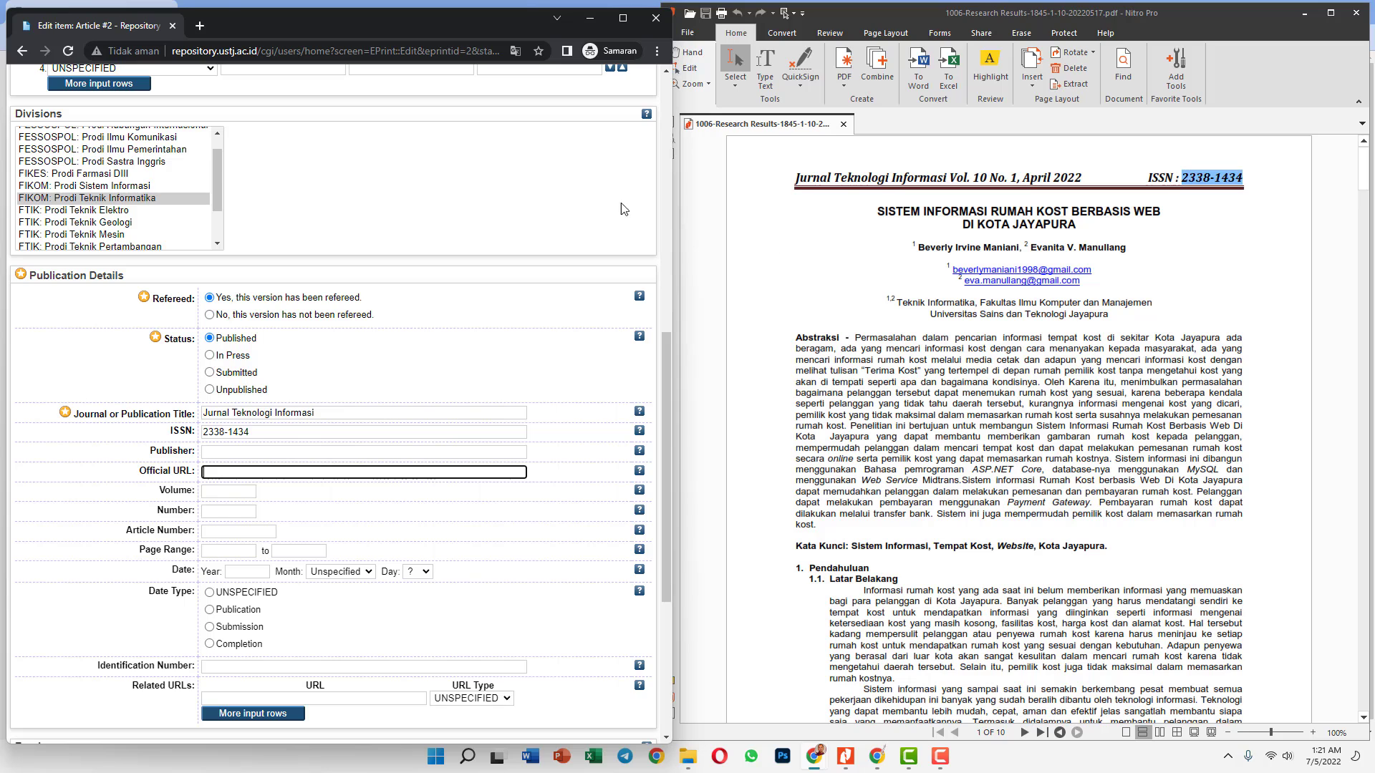
left_click(203, 25)
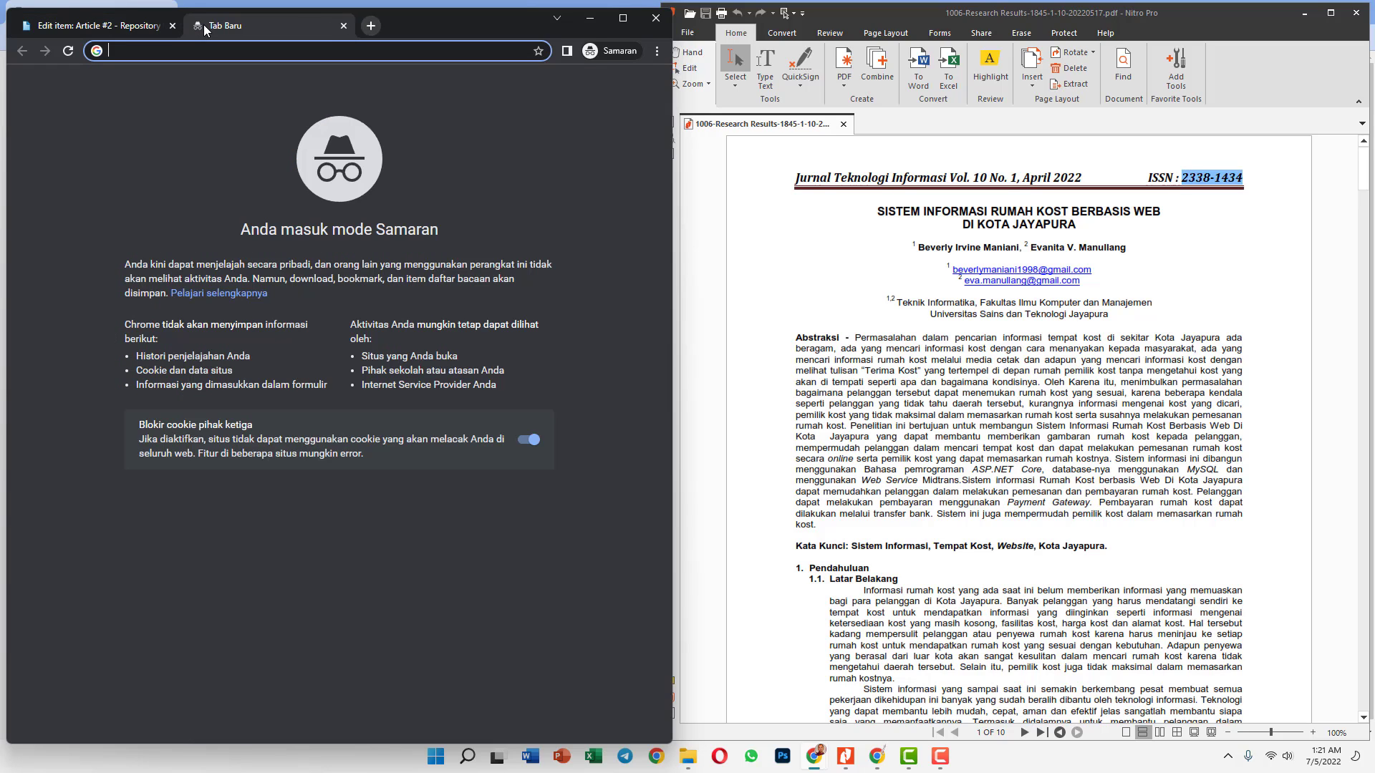
type("ojs.ustj.ac.id")
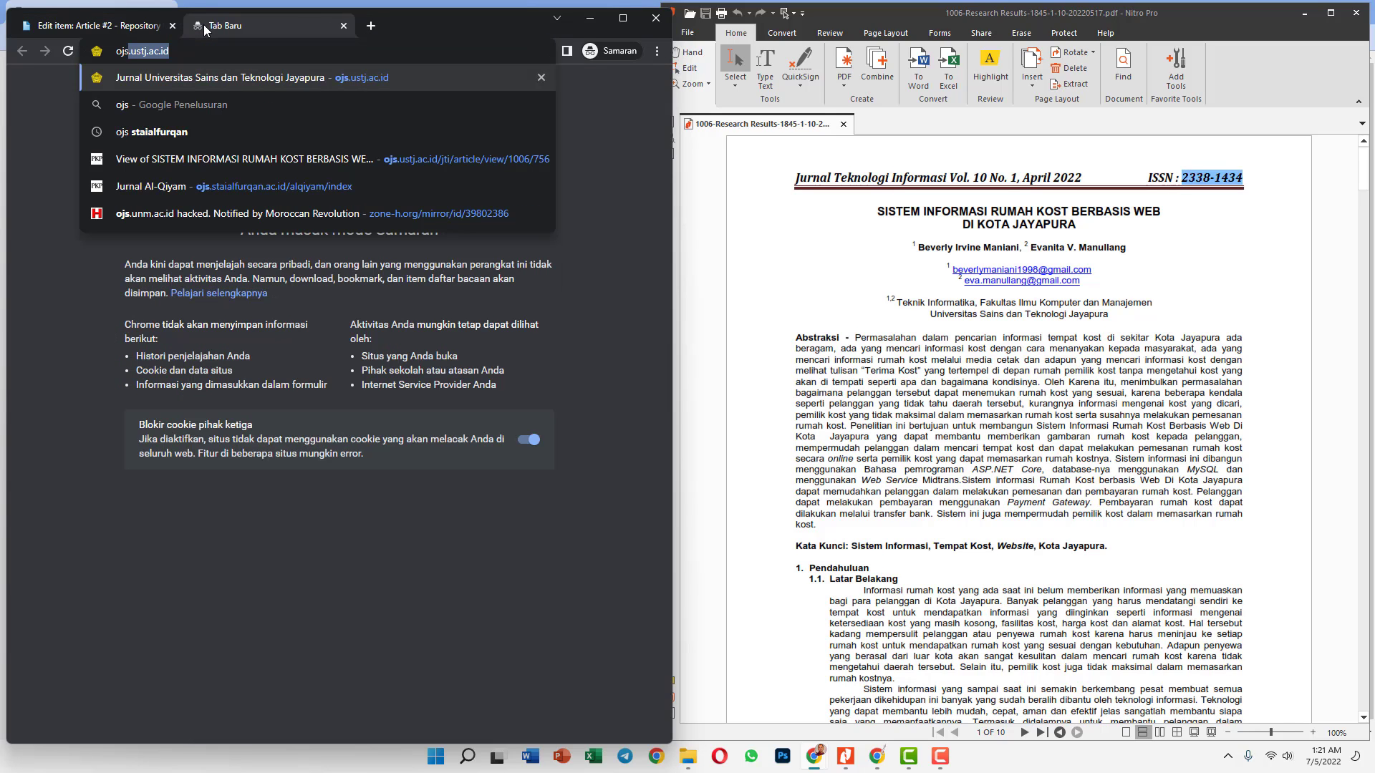
key("Return")
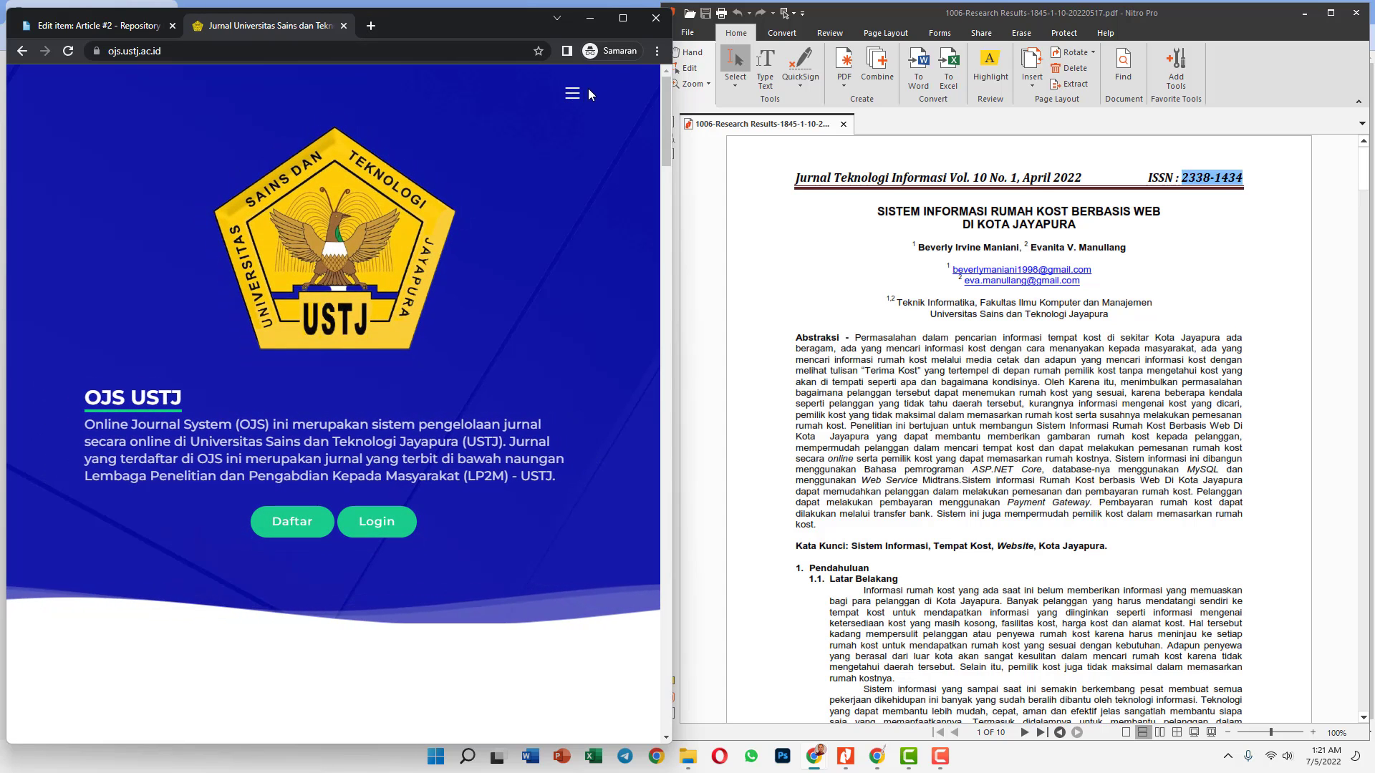
left_click(573, 94)
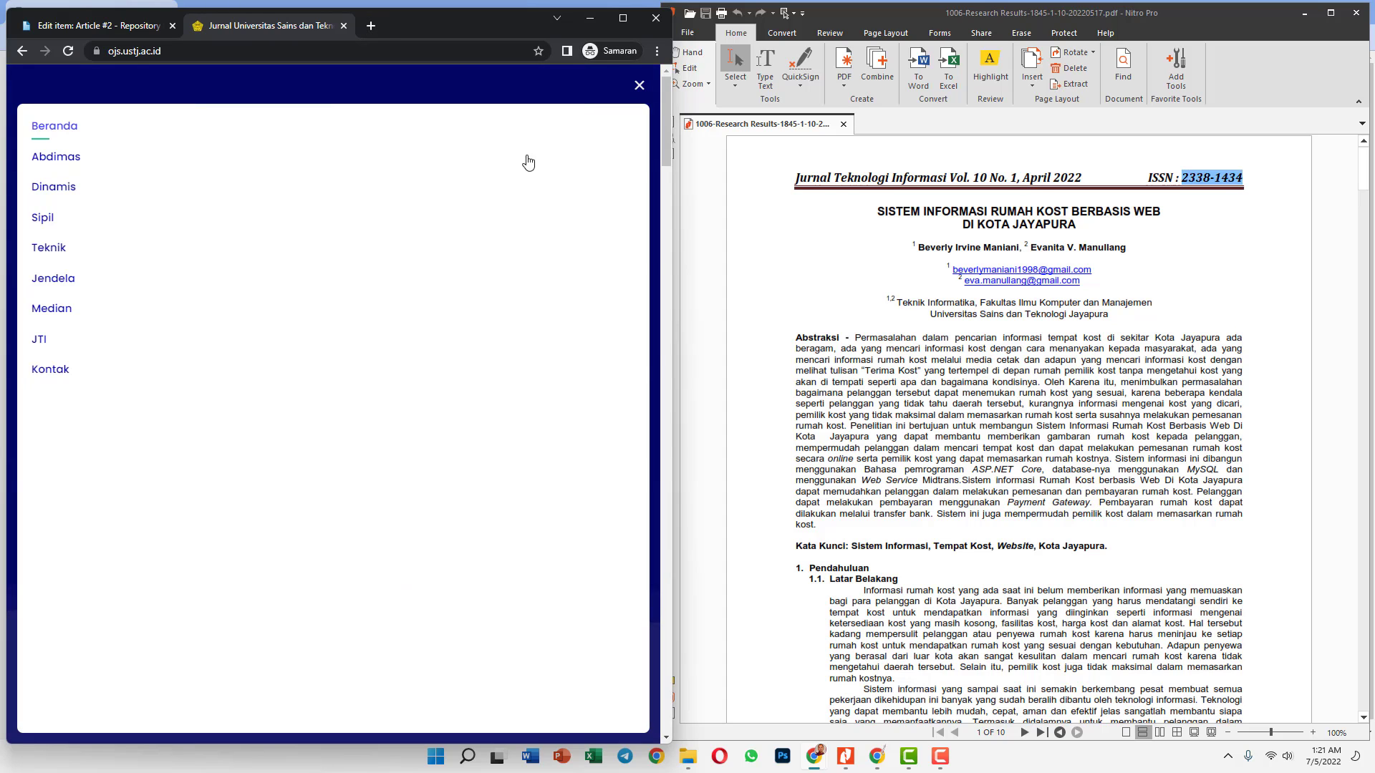
left_click(49, 340)
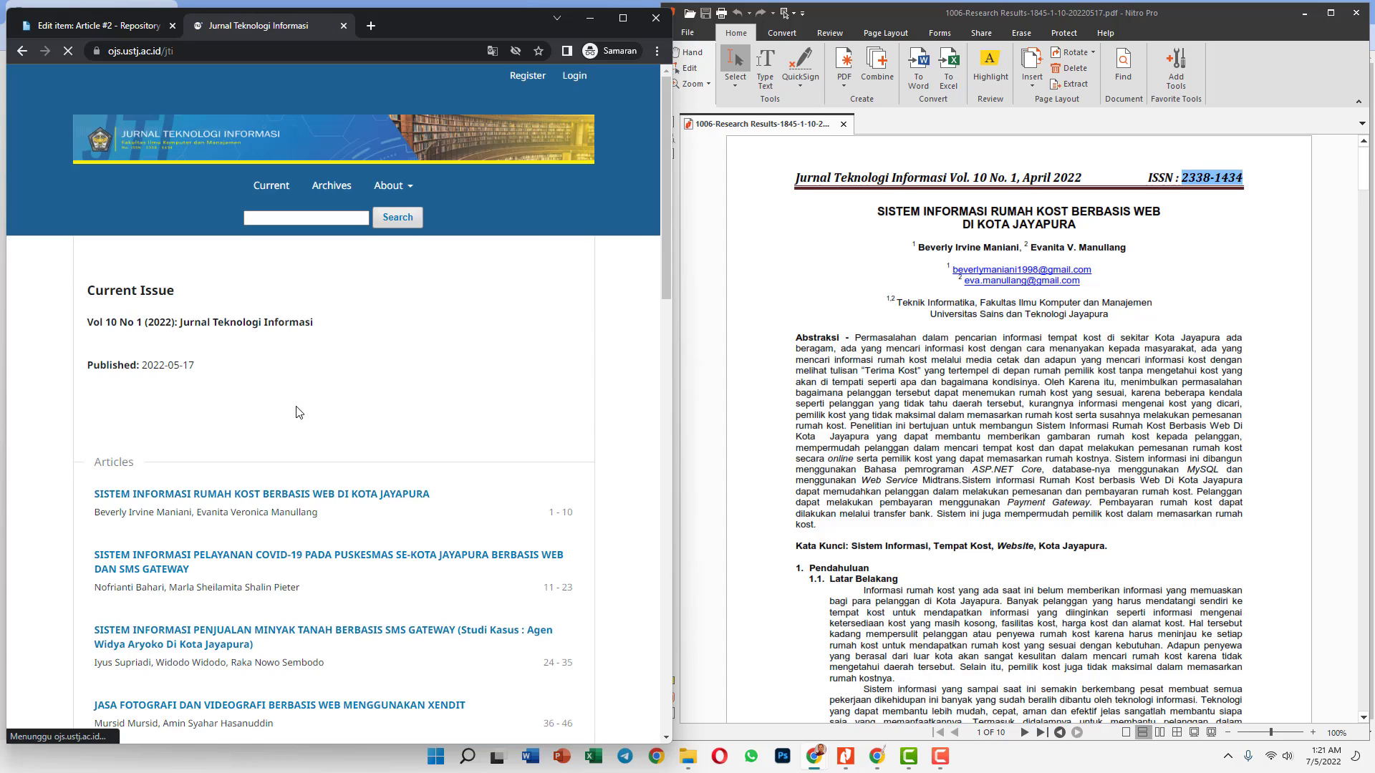
scroll(293, 412, "down", 1)
left_click(285, 422)
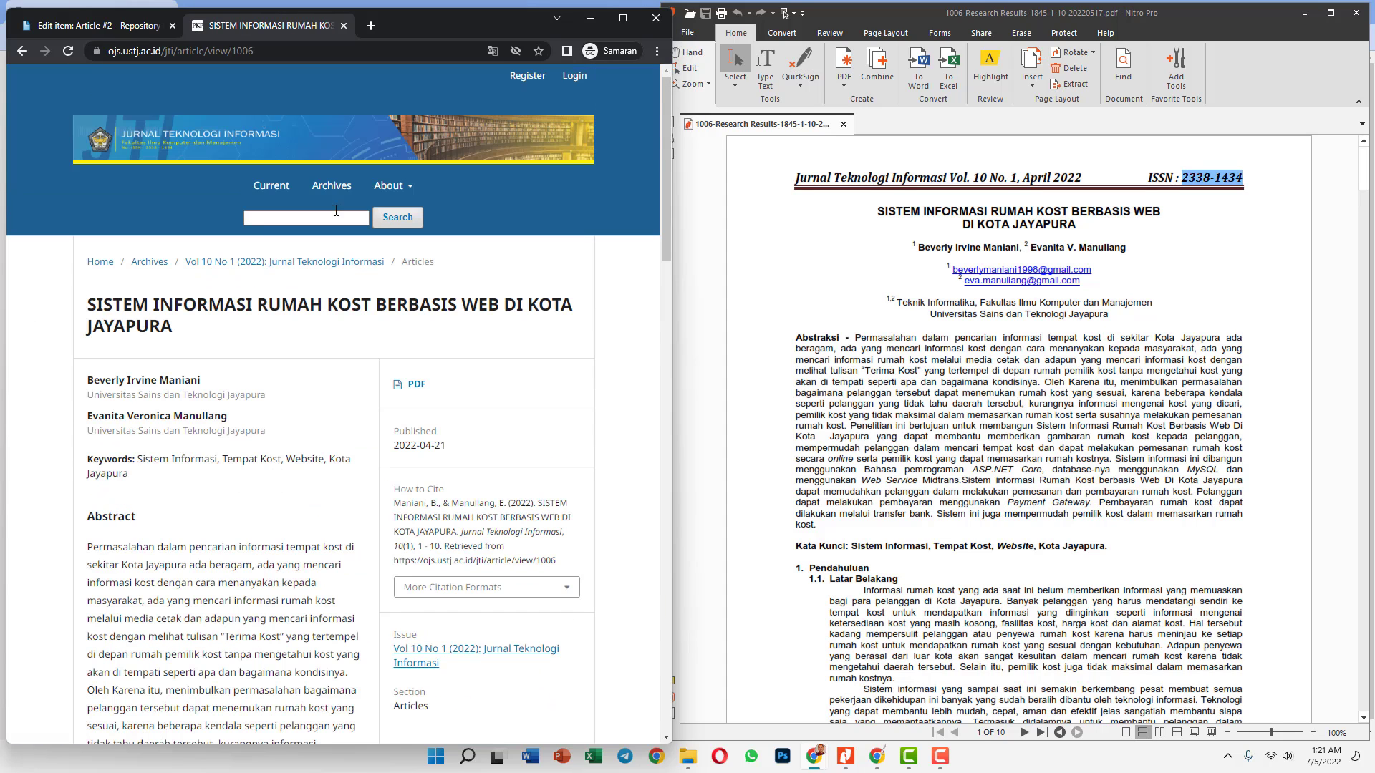
left_click(258, 53)
key("ctrl+c")
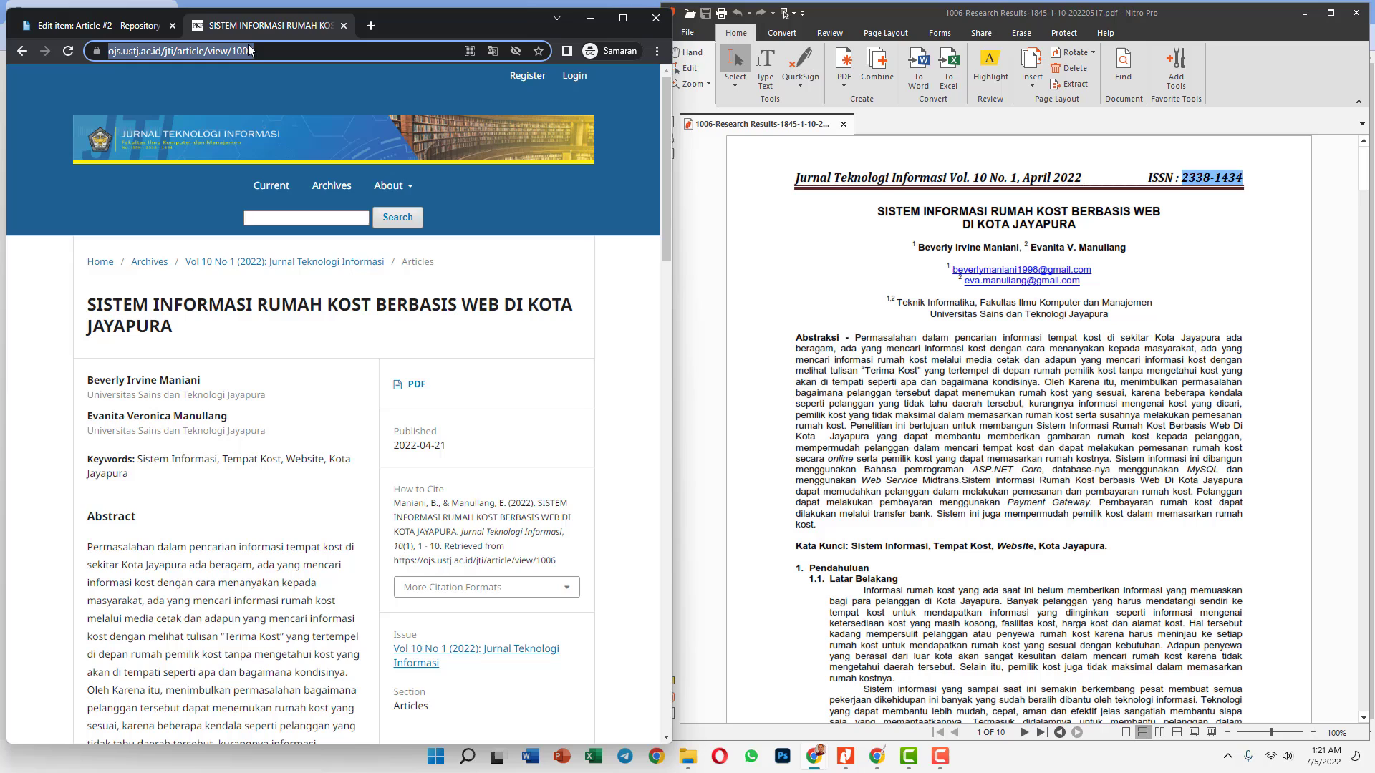
left_click(113, 28)
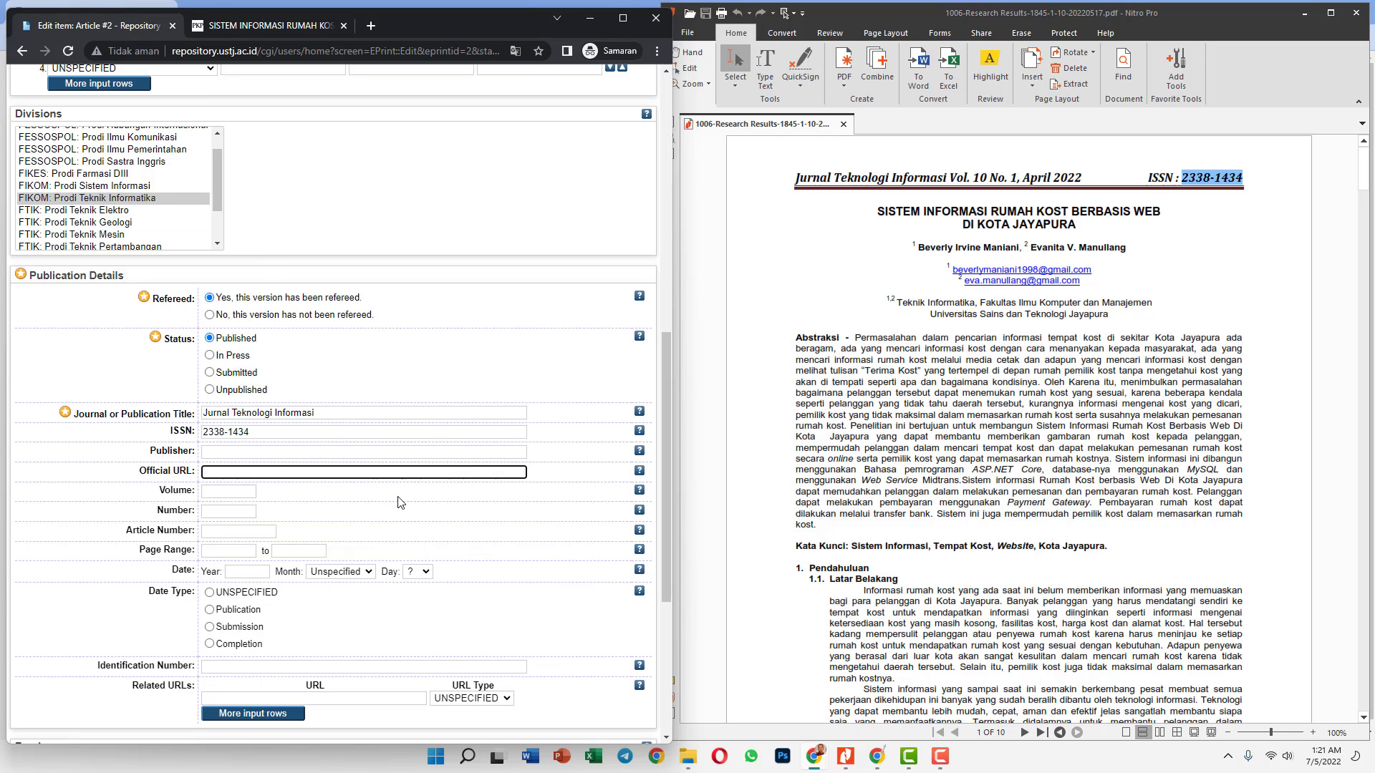
scroll(412, 501, "down", 1)
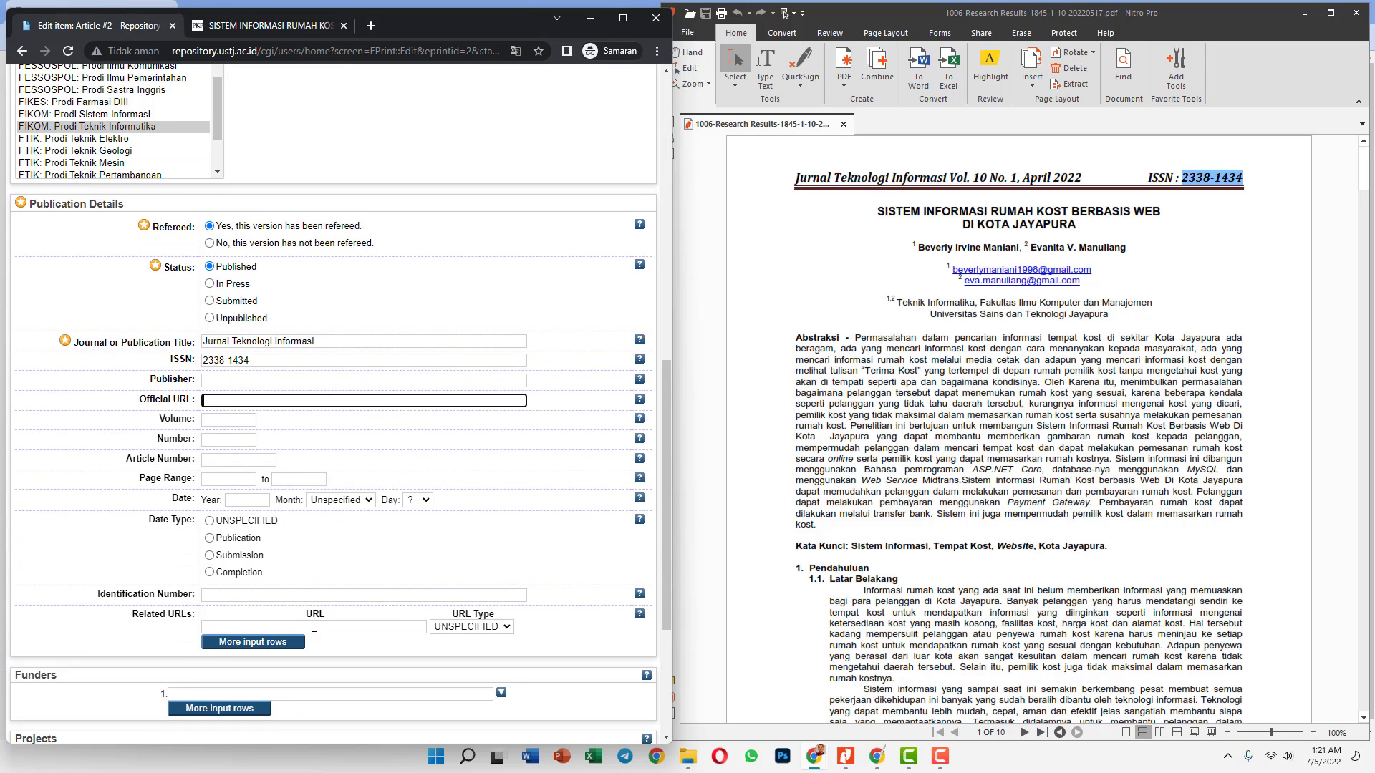
left_click(279, 627)
key("ctrl+v")
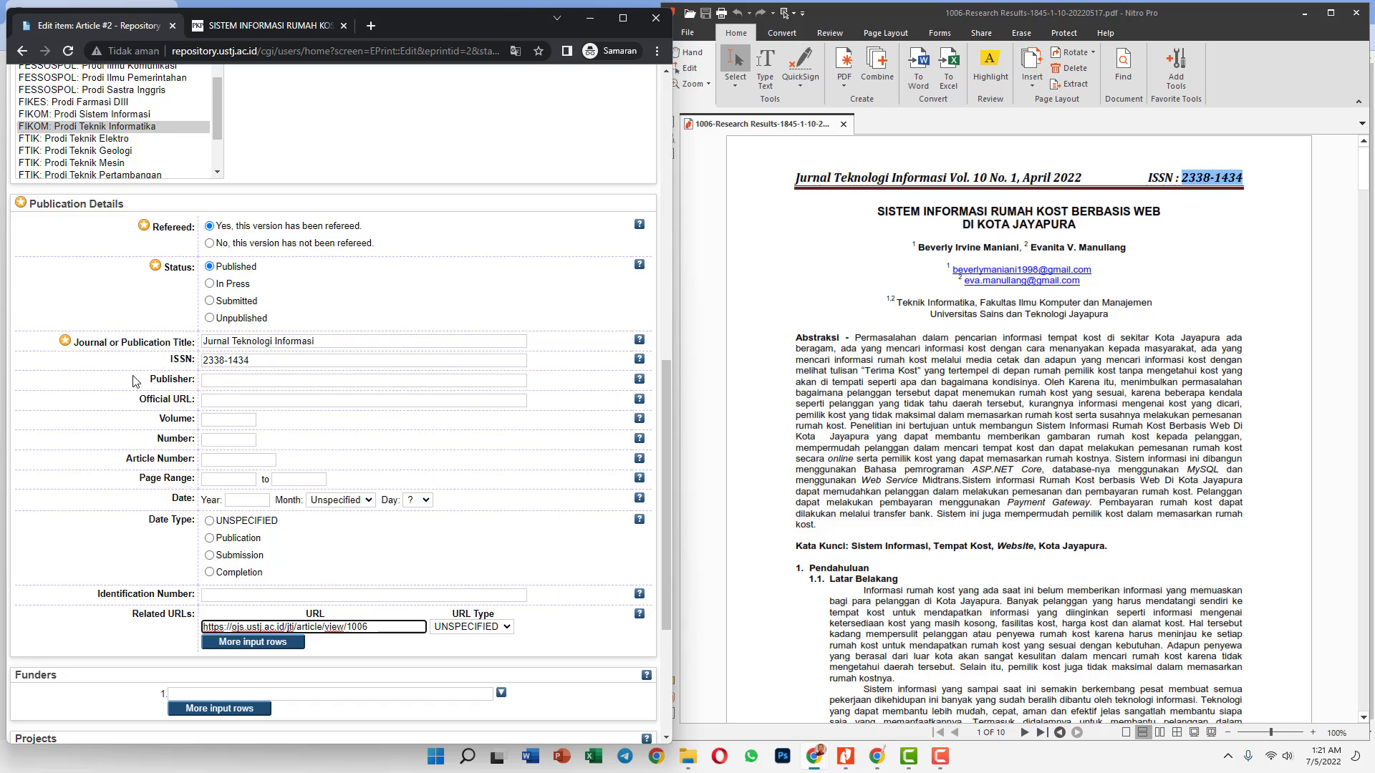
Step: Enter "Universitas Sains dan Teknologi Jayapura" from the PDF's affiliation line as the Publisher
left_click(246, 29)
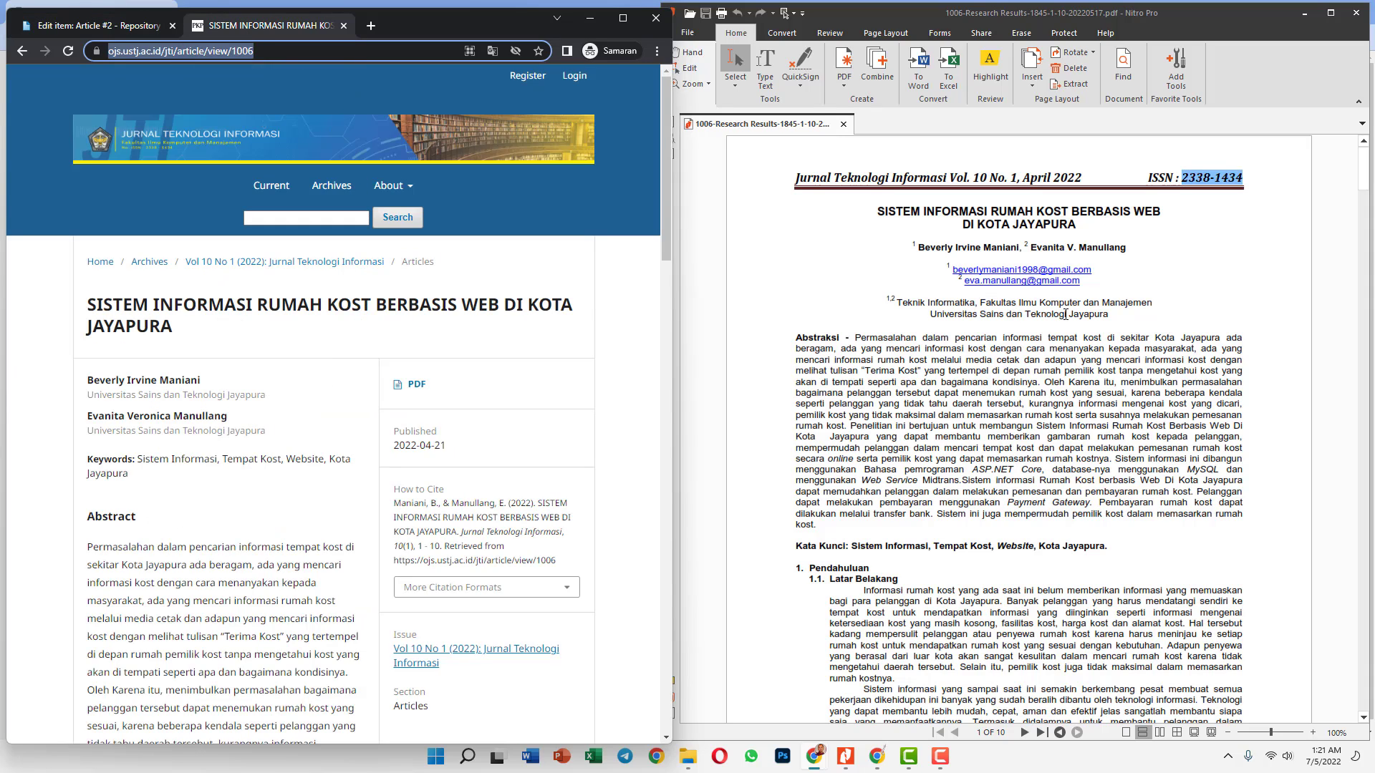
left_click_drag(1110, 315, 935, 318)
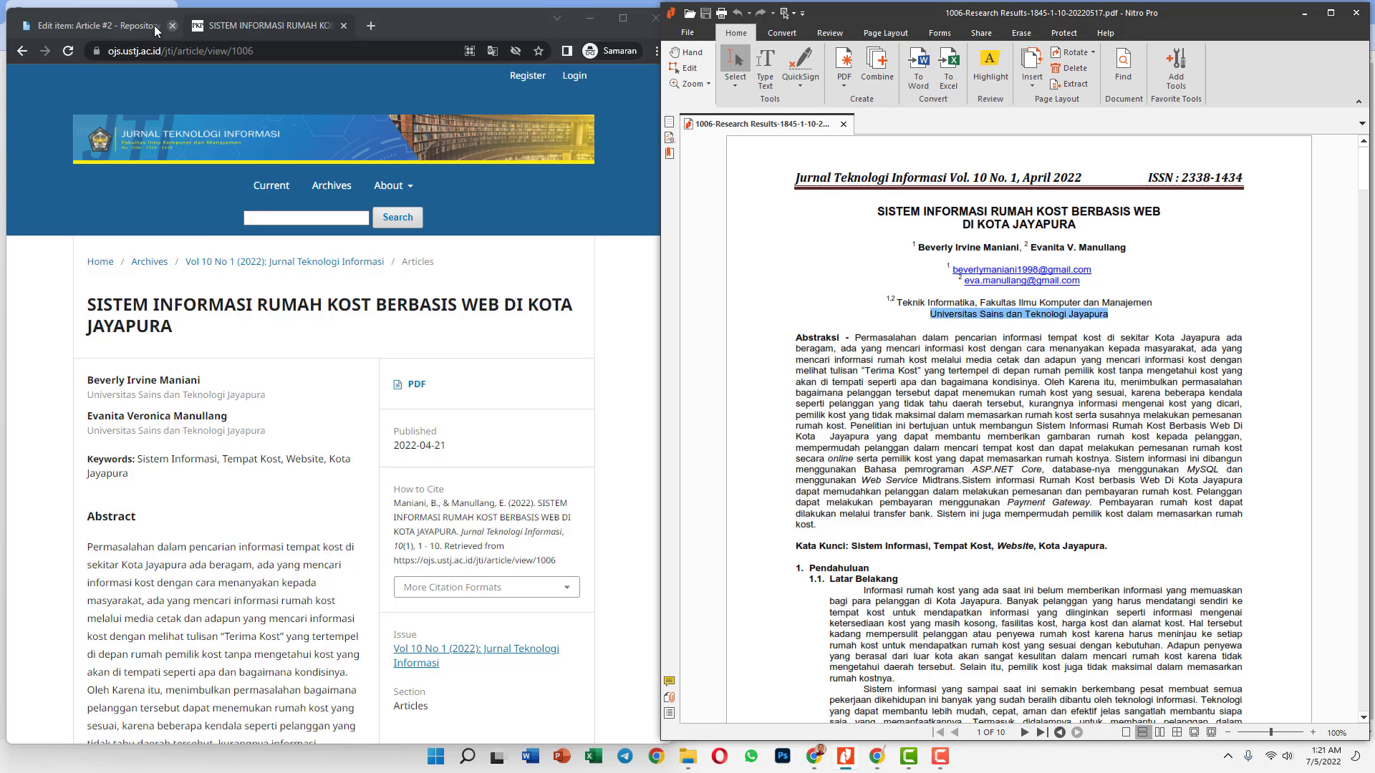
left_click(132, 27)
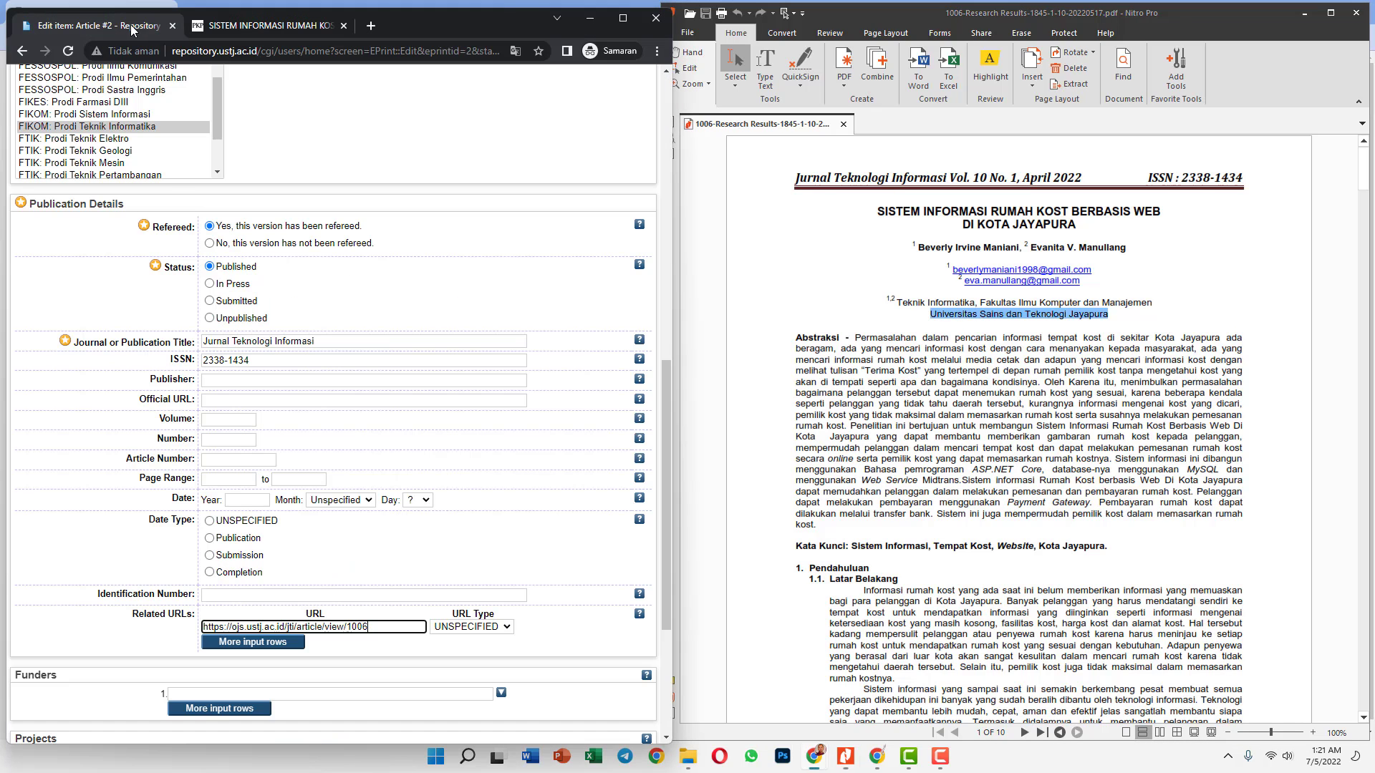
left_click(226, 378)
type("Universitas Sains dan Teknologi Jayapura")
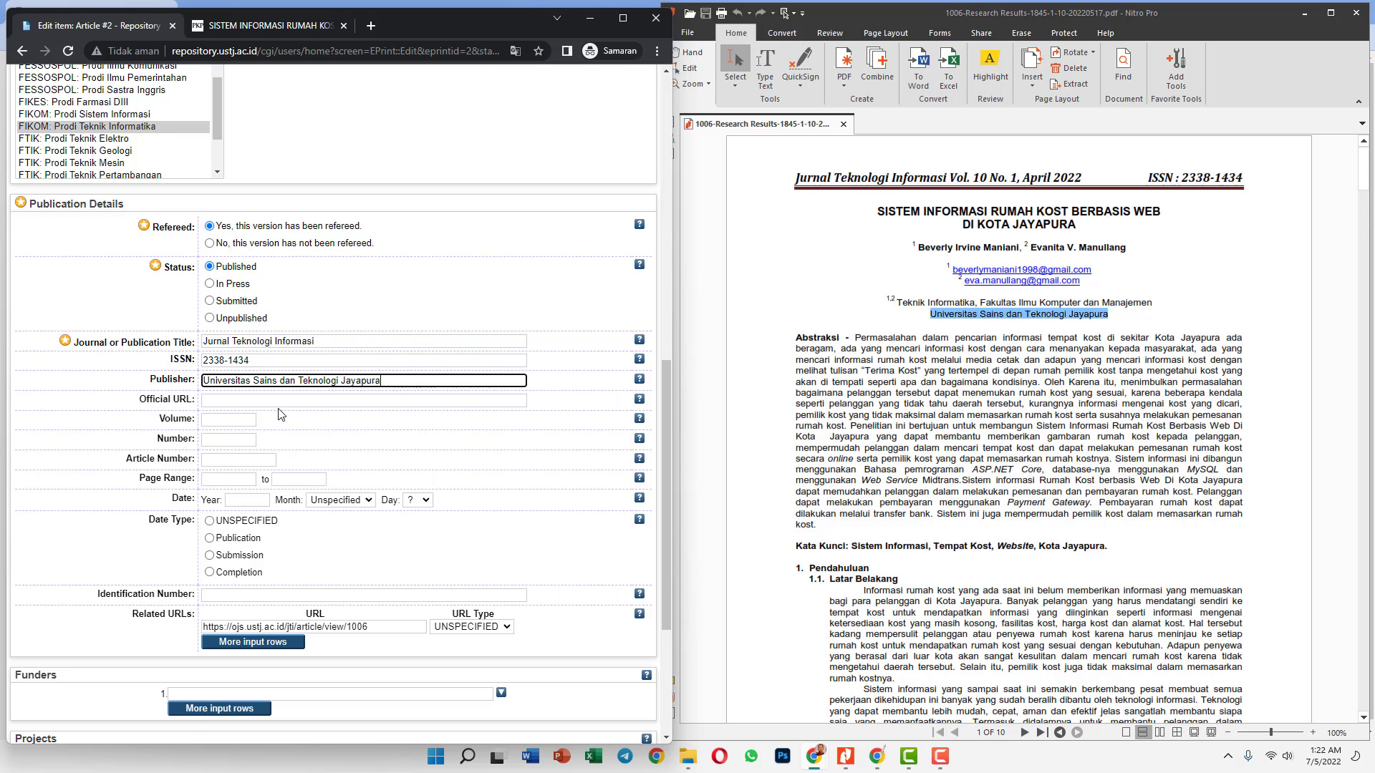
Step: Enter volume 10, number 1 and article number 1, and set the date to year 2022, month April, day 01
left_click(212, 422)
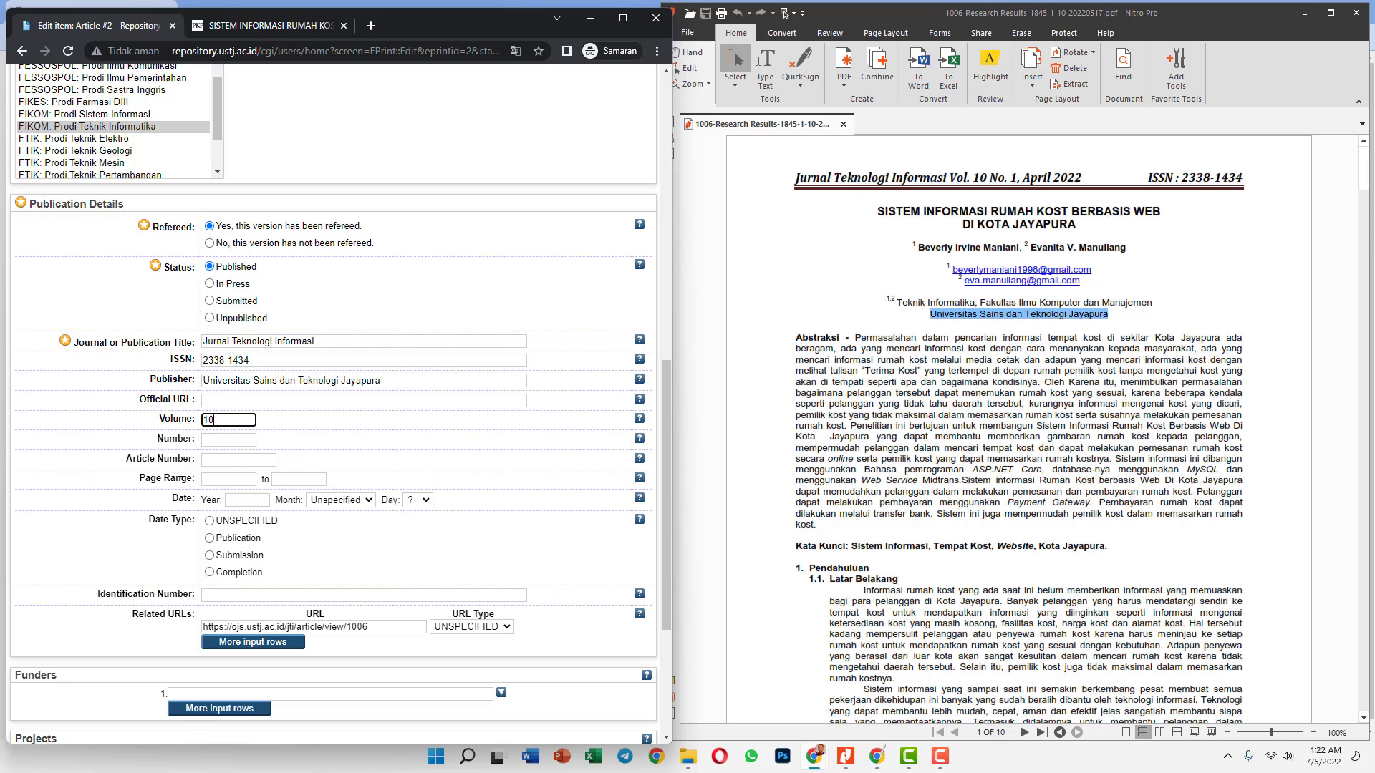
left_click(205, 440)
left_click(227, 502)
left_click(364, 500)
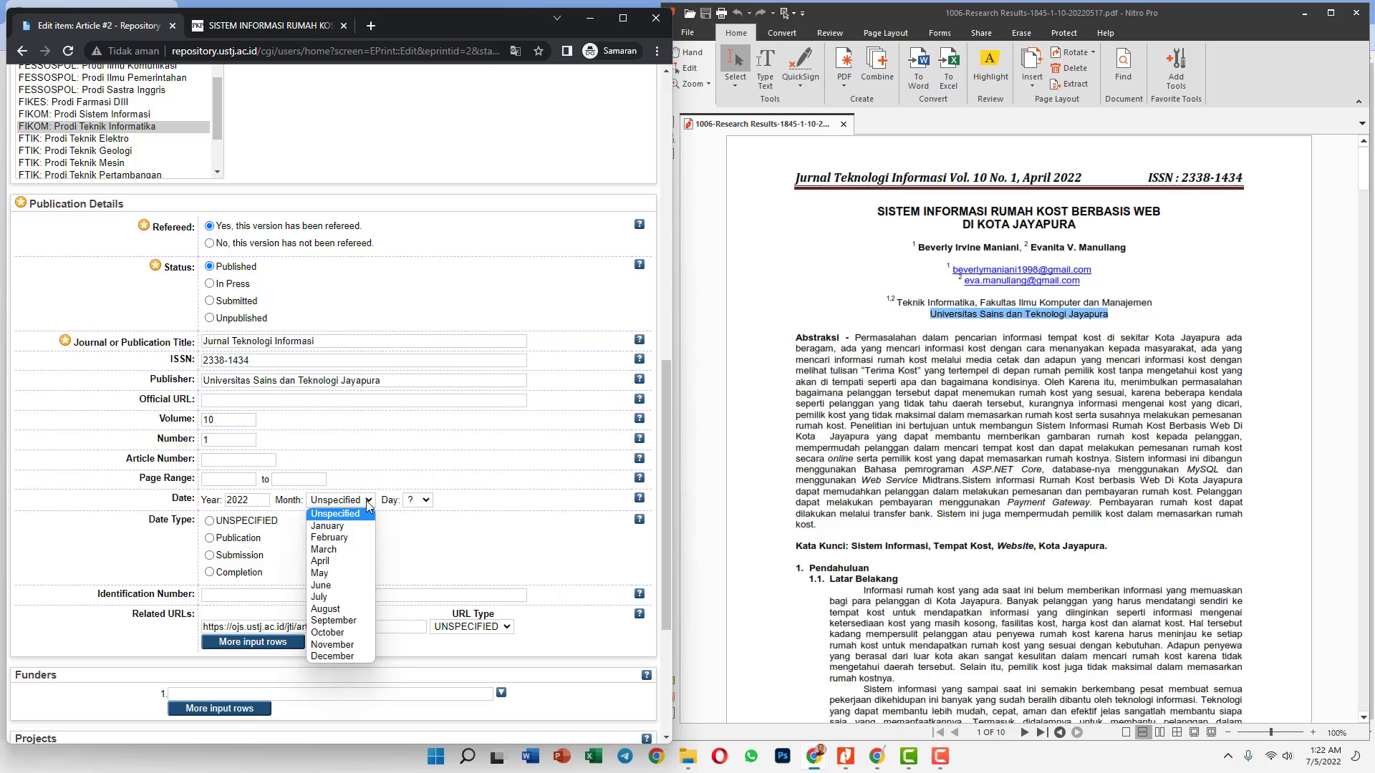
left_click(320, 561)
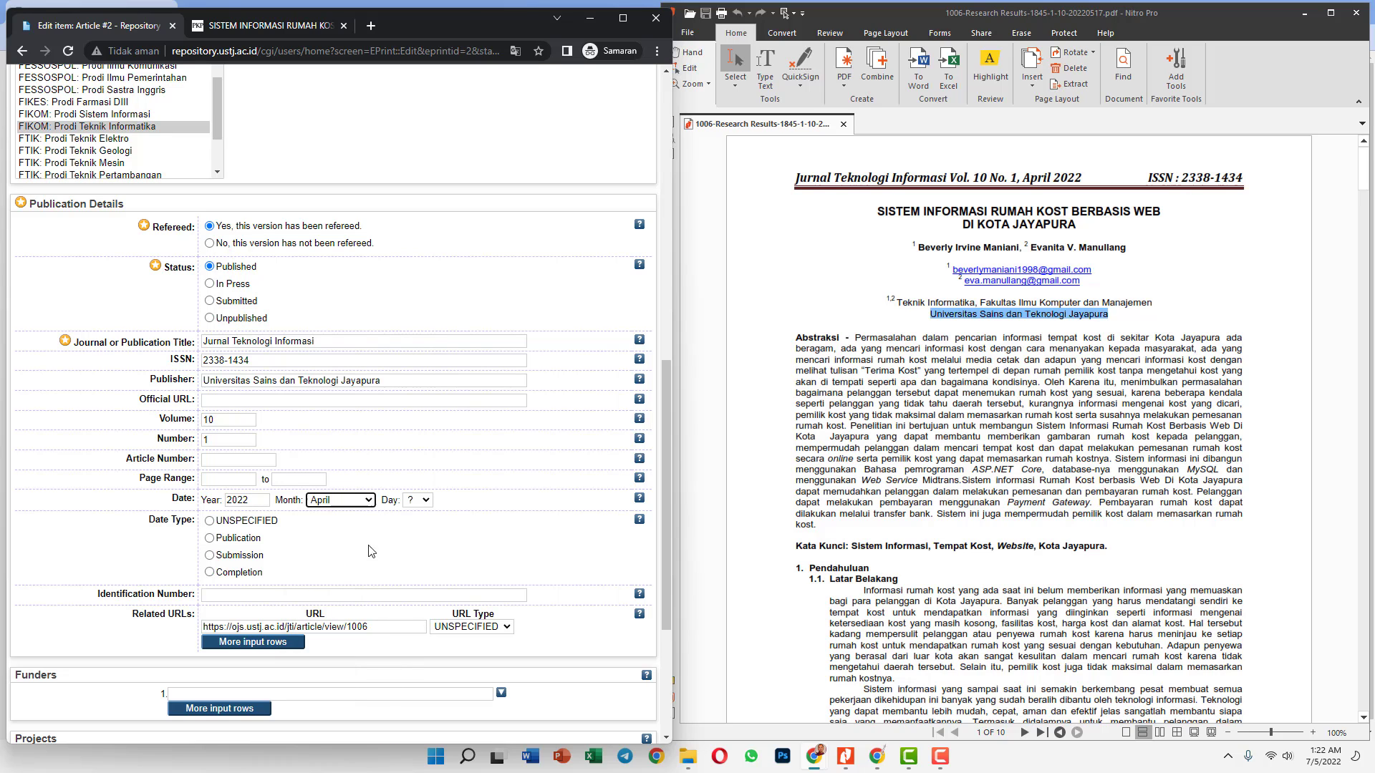
left_click(417, 503)
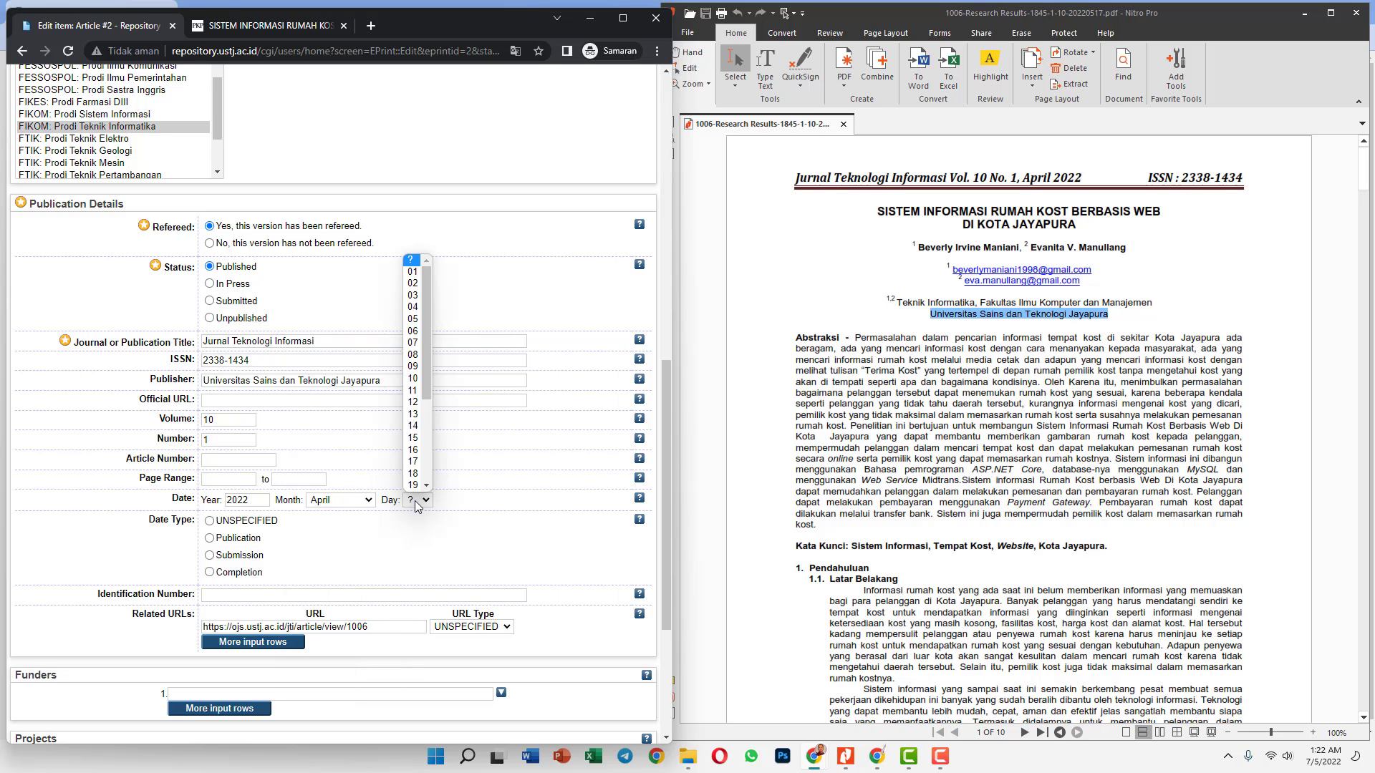
left_click(416, 273)
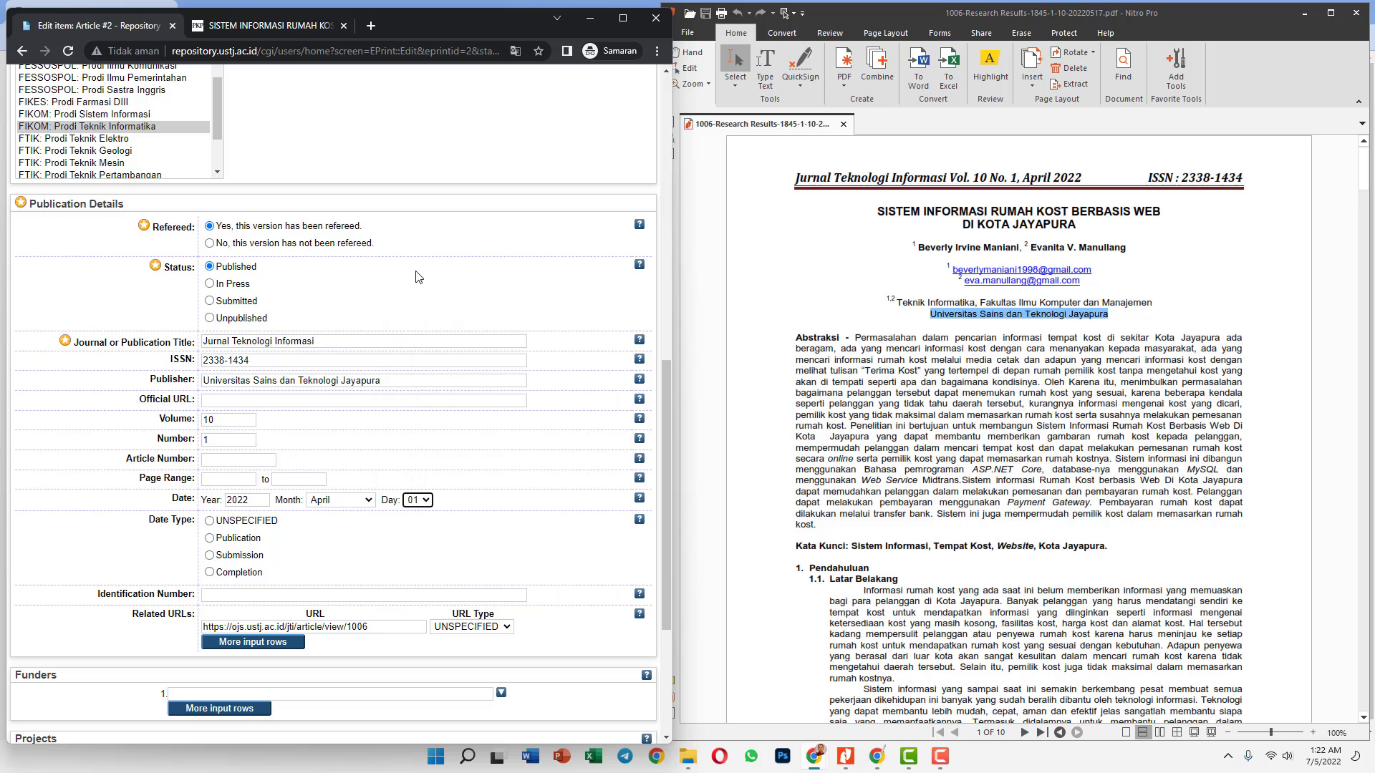
left_click(235, 460)
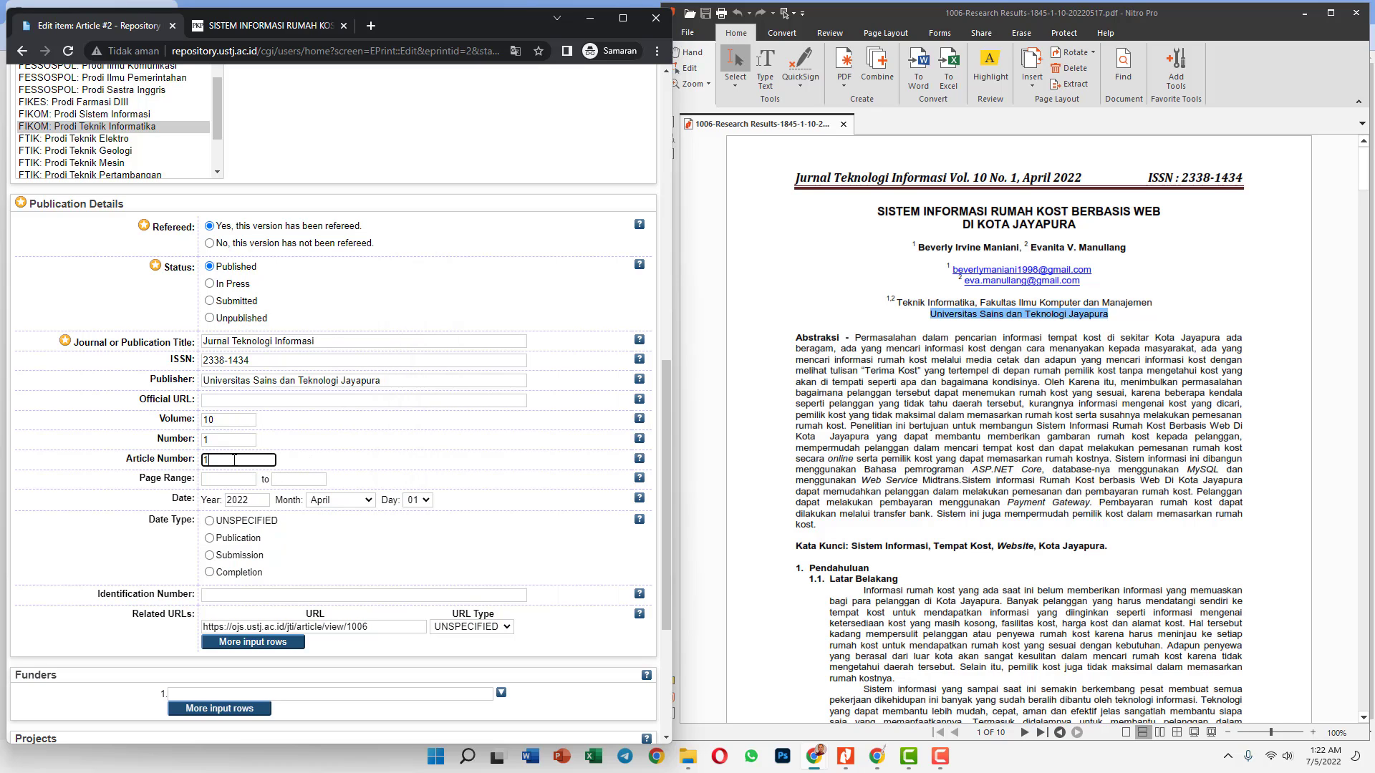
Step: Look up the article's page range on its journal page, in the PDF and in the JTI current issue's article list
left_click(258, 26)
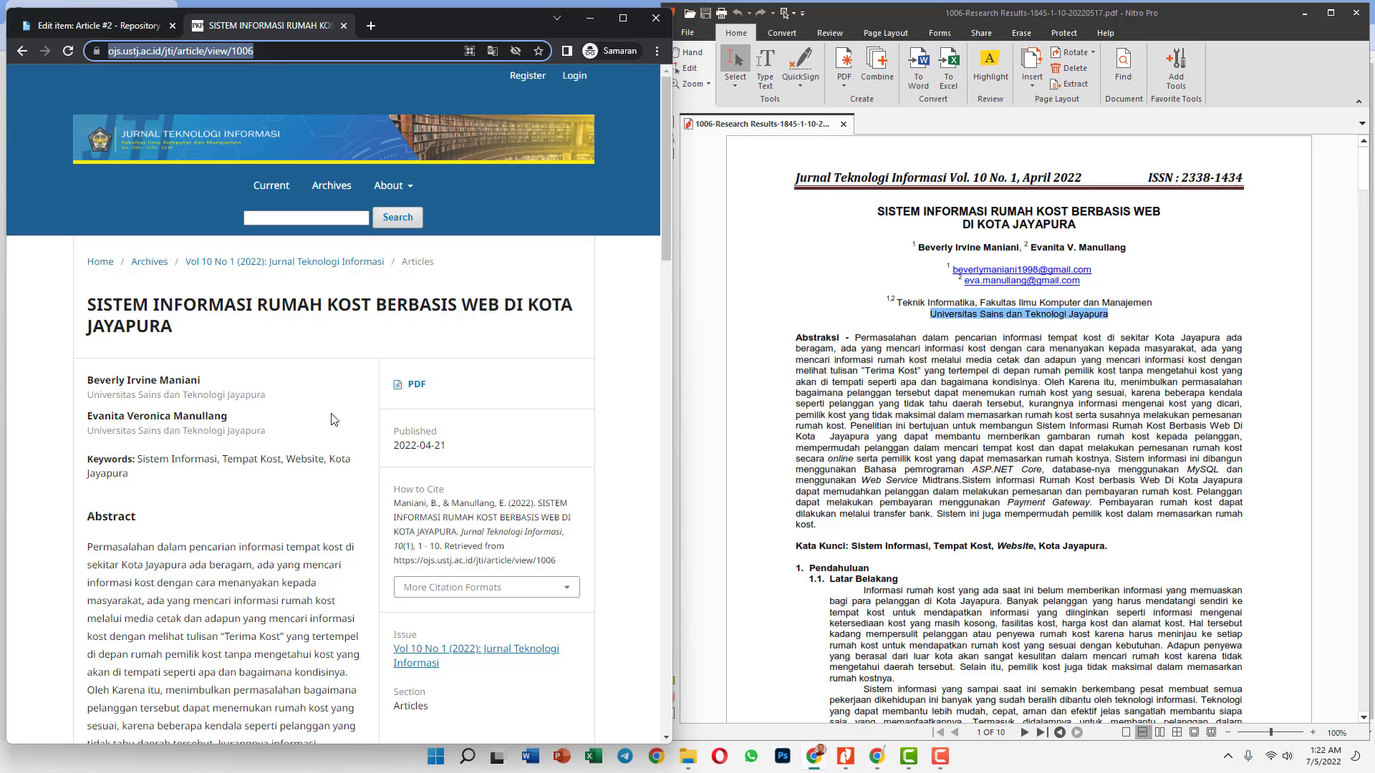
scroll(317, 466, "down", 2)
scroll(317, 466, "down", 8)
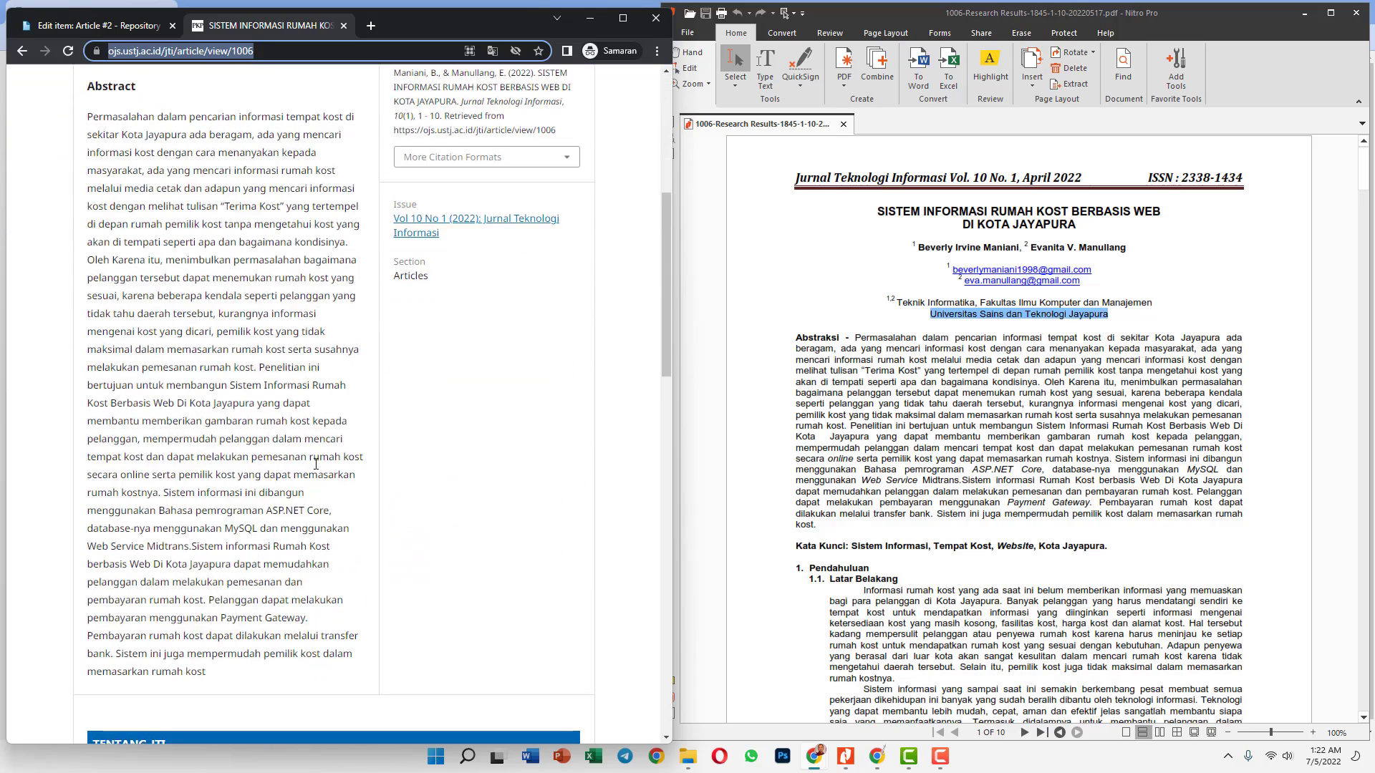
scroll(316, 464, "up", 10)
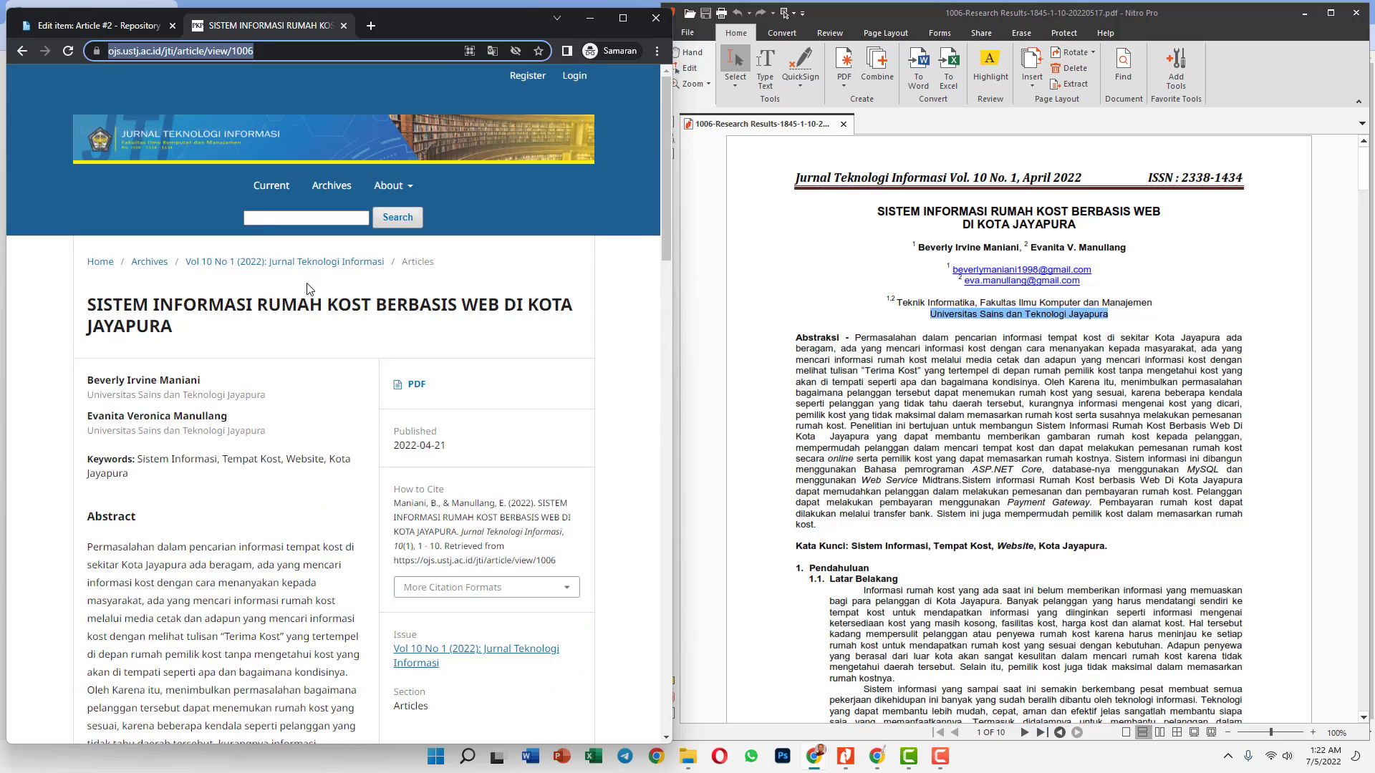
left_click(22, 51)
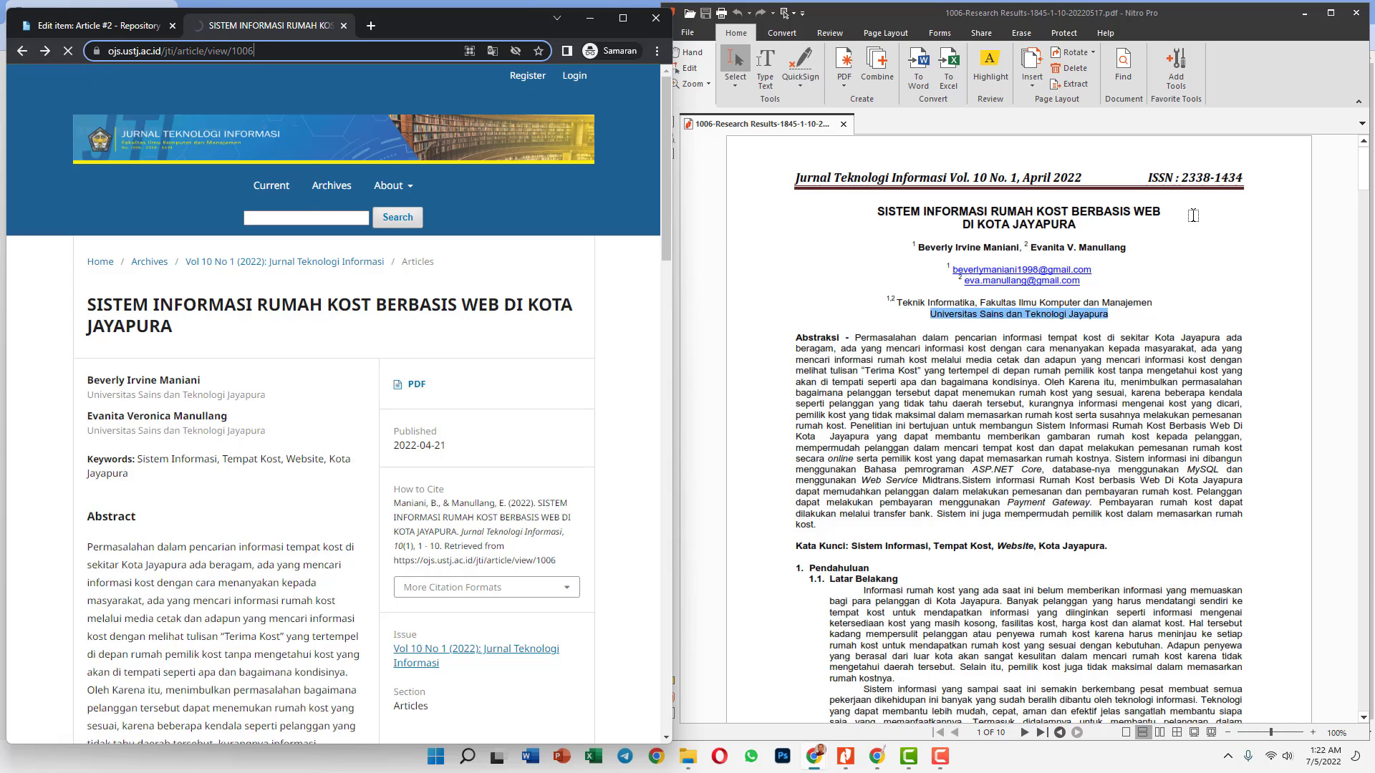
scroll(1142, 403, "down", 6)
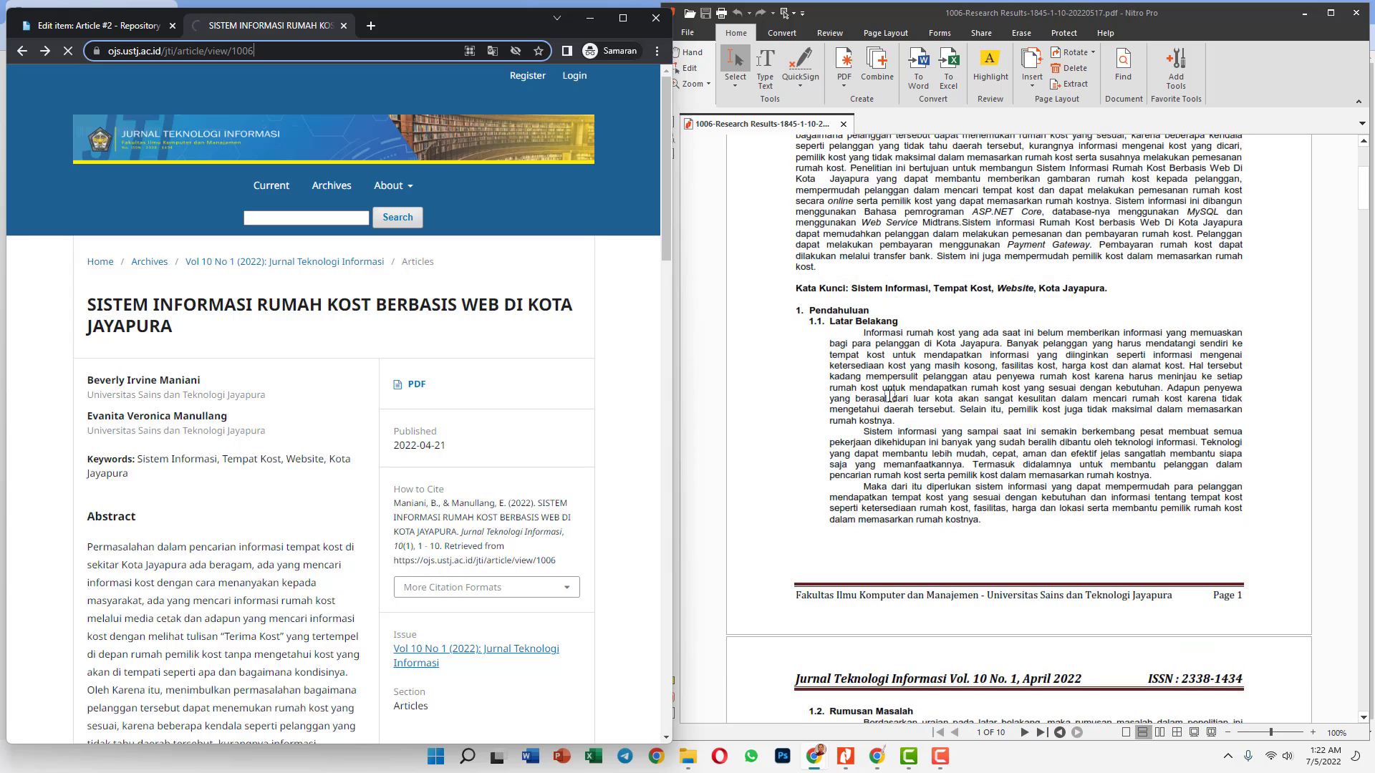
left_click(26, 51)
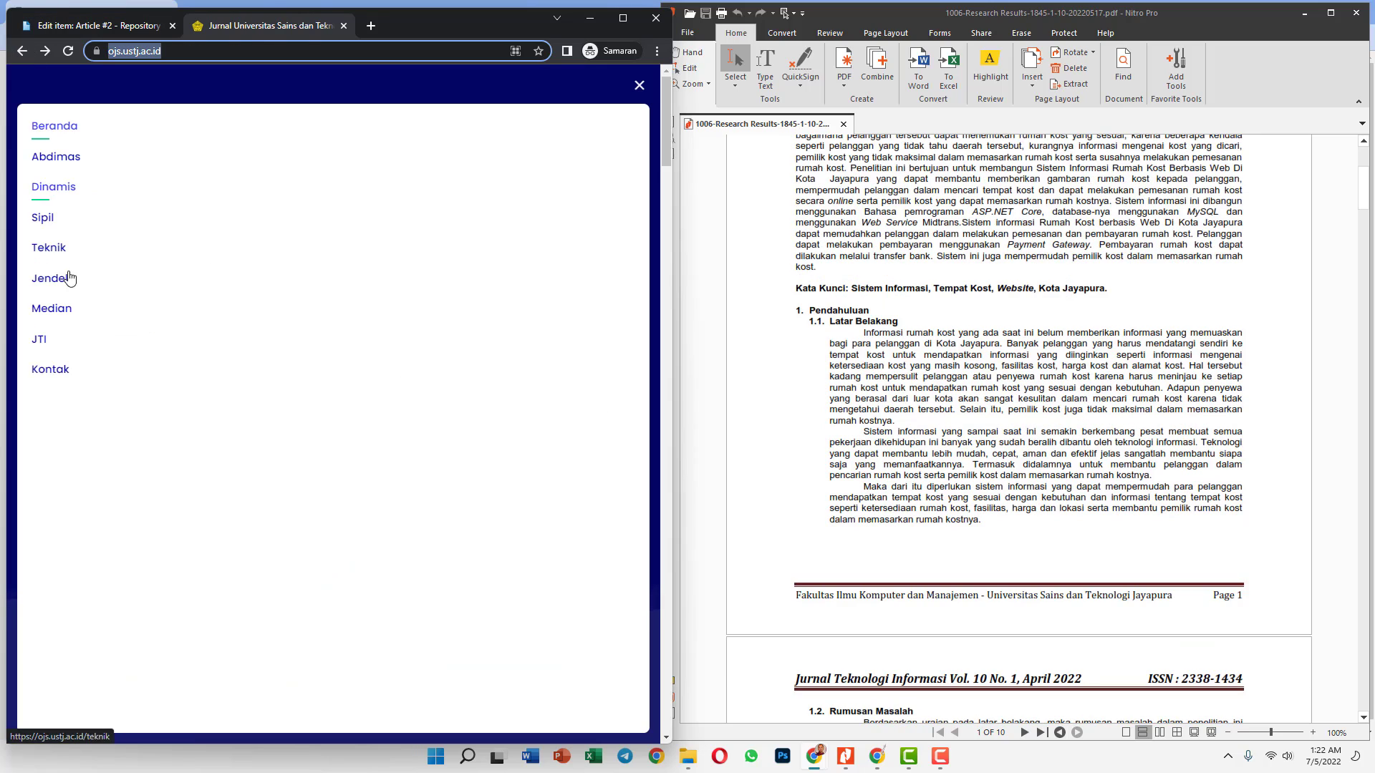
left_click(41, 341)
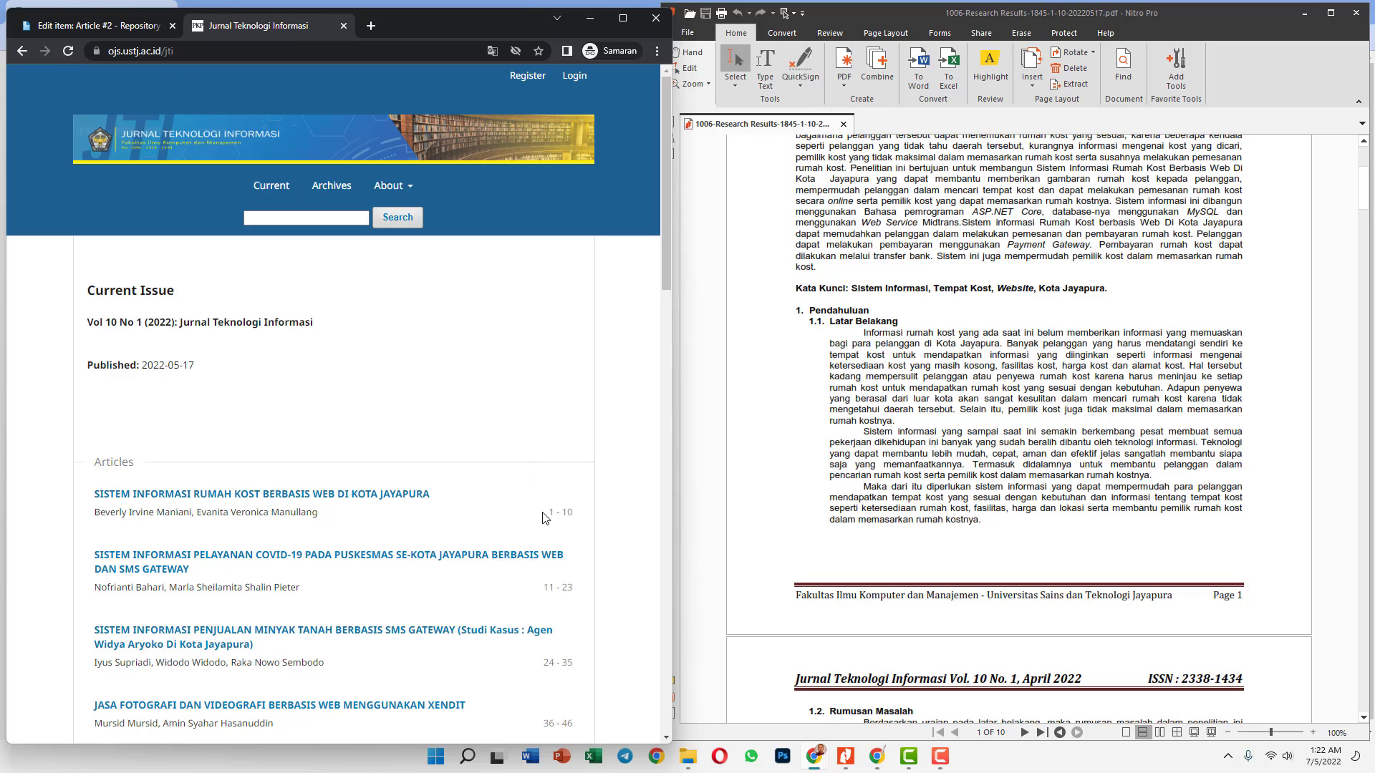
left_click_drag(548, 512, 570, 509)
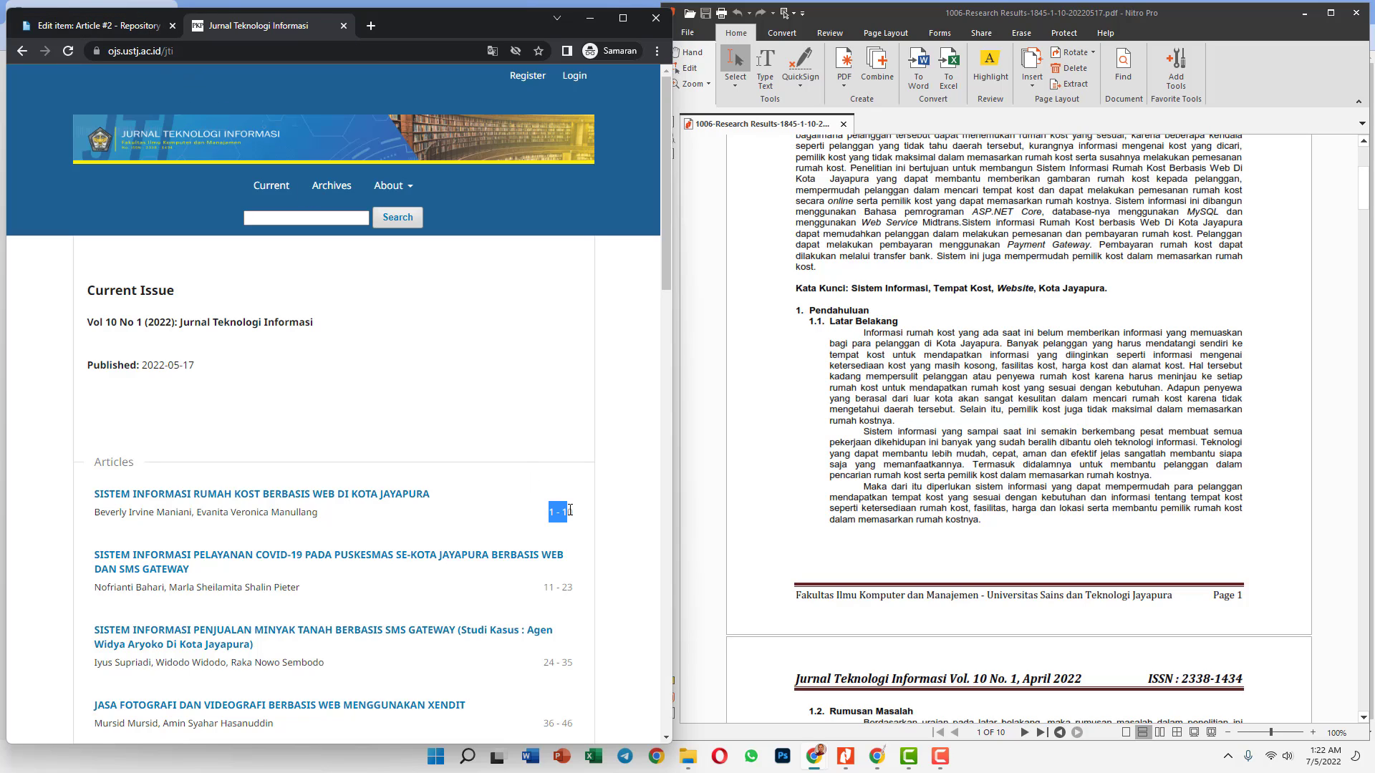
Step: Set the Page Range in the repository form's publication details to 1 to 10
left_click(95, 27)
left_click(217, 478)
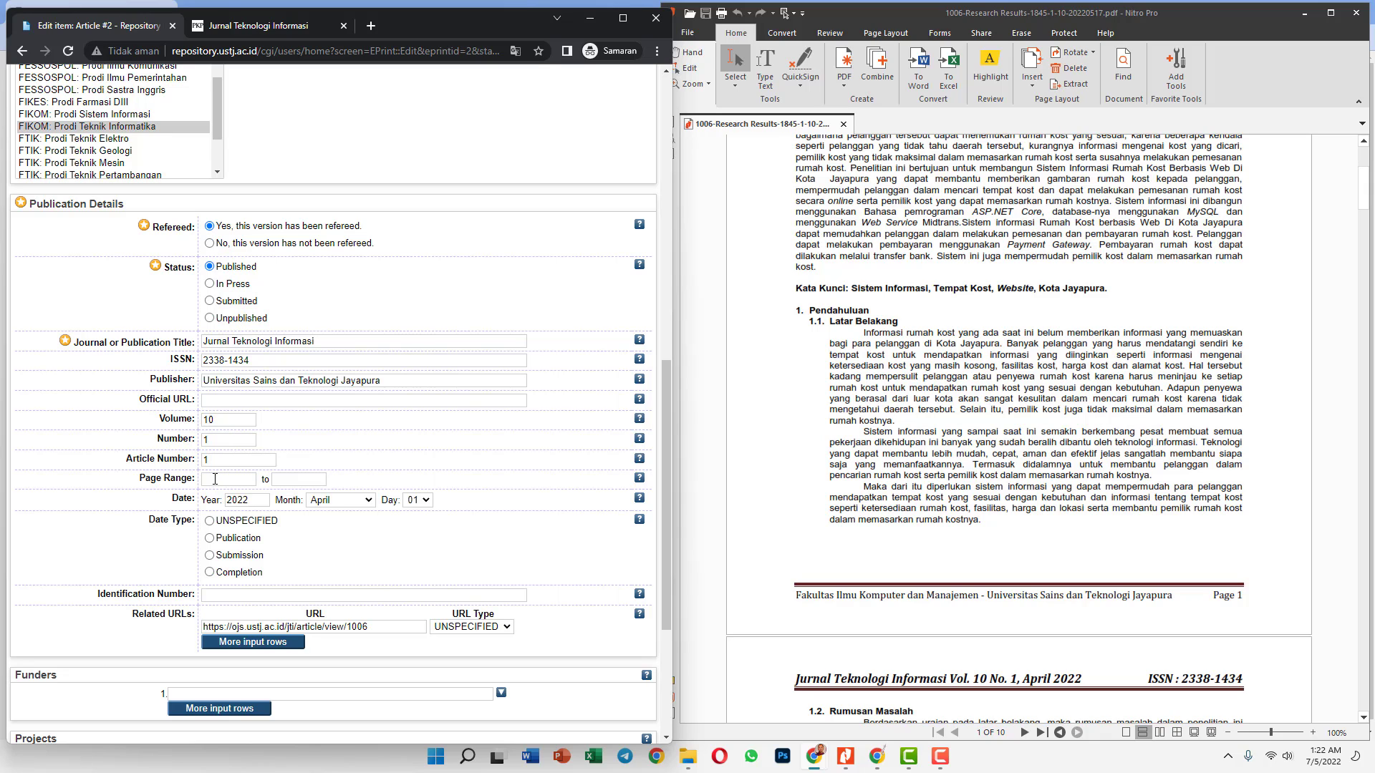
left_click(215, 479)
left_click(279, 480)
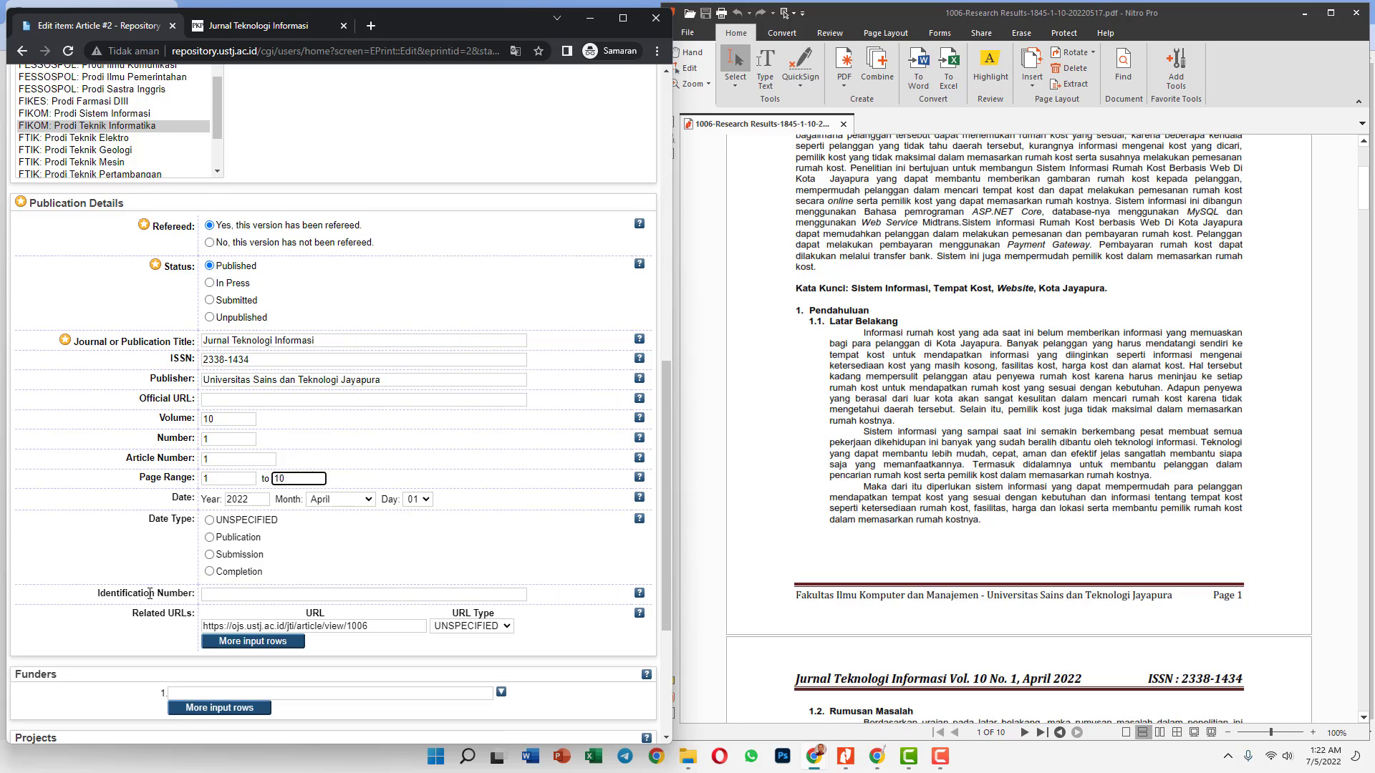
Step: Expand the References section of the repository form
scroll(152, 544, "down", 2)
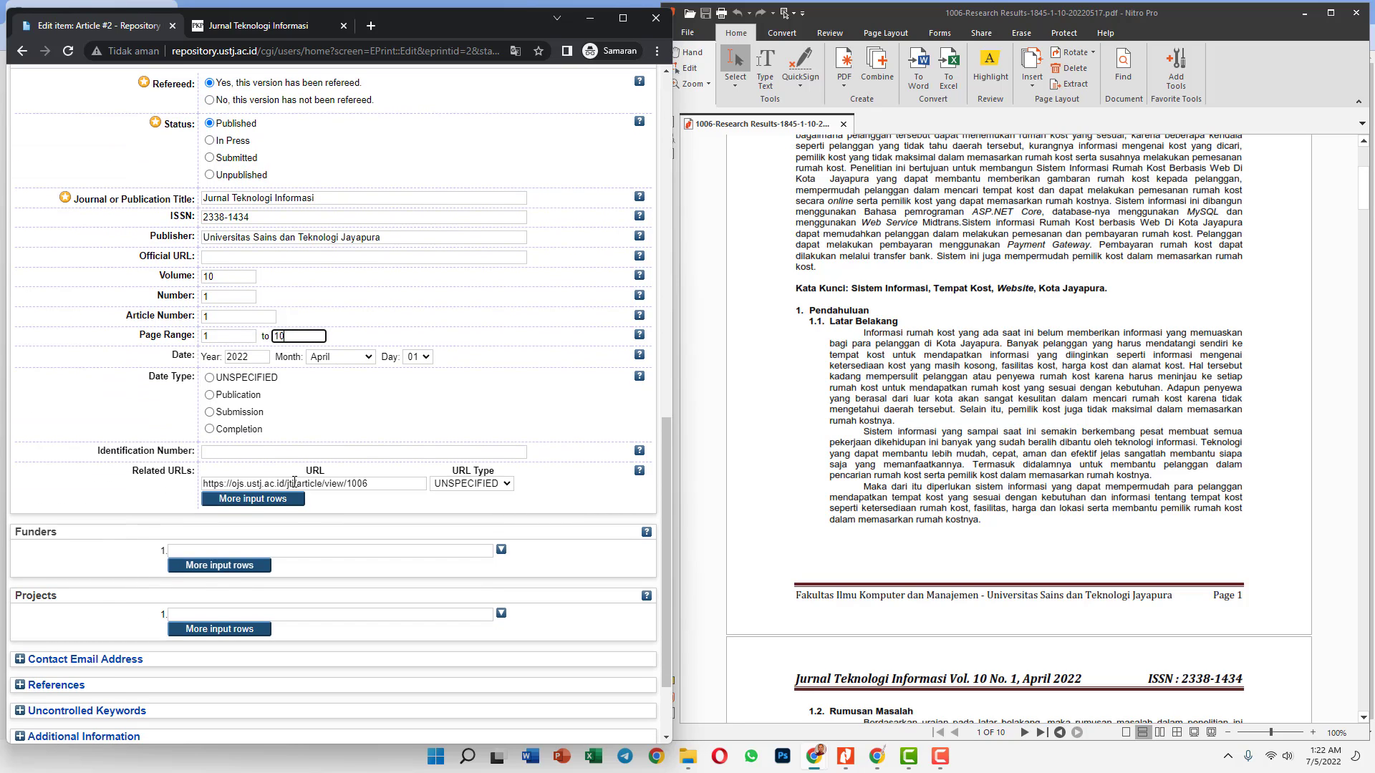
scroll(298, 484, "down", 2)
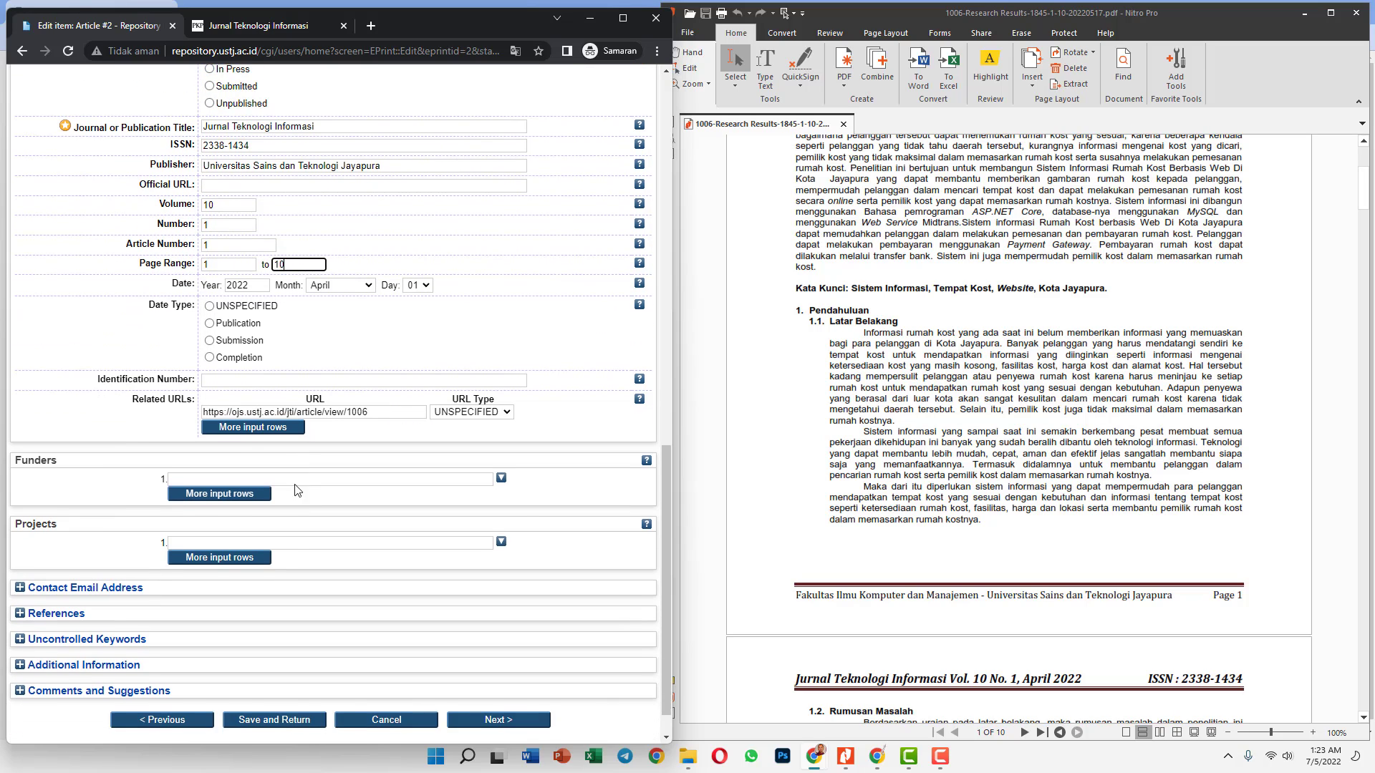
left_click(72, 574)
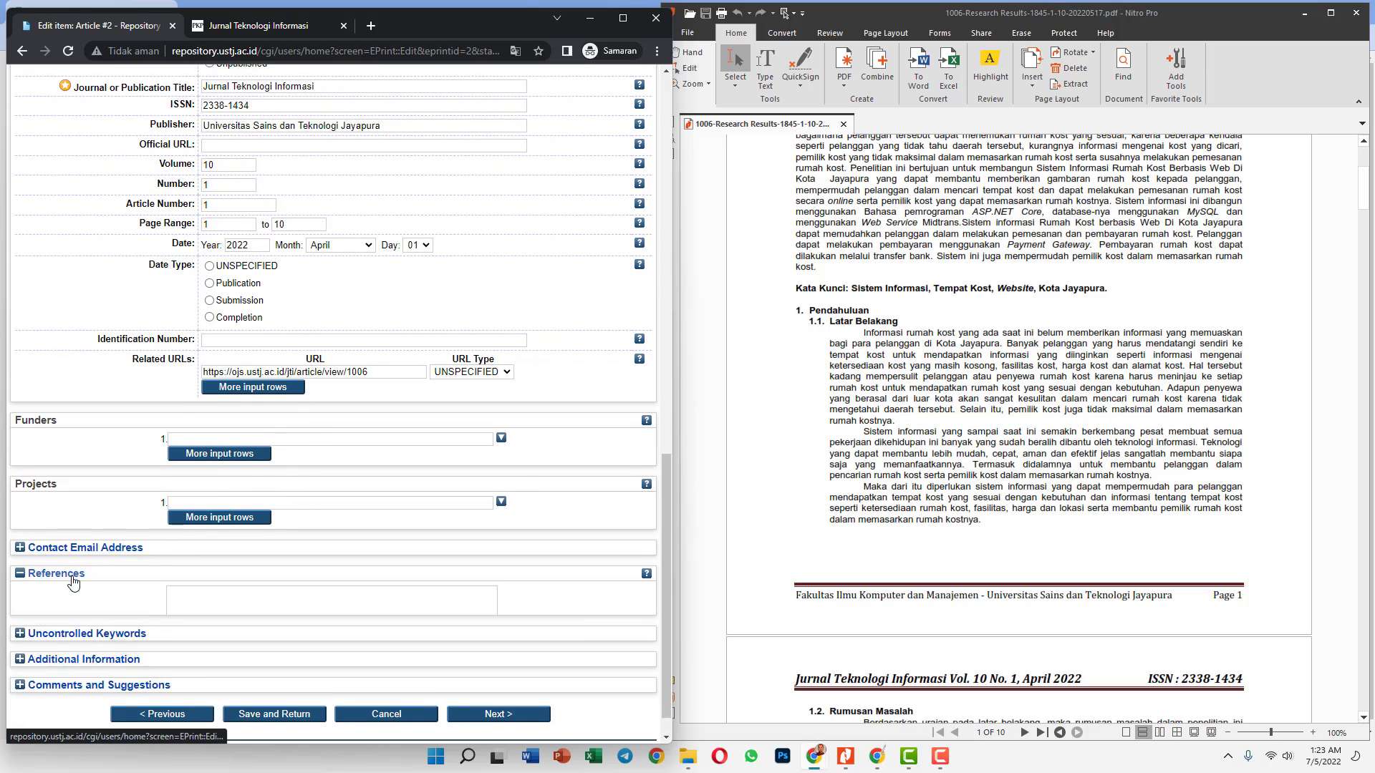
Step: Open the article "SISTEM INFORMASI RUMAH KOST BERBASIS WEB DI KOTA JAYAPURA" from the journal's current issue in a new tab and check it for references
scroll(841, 489, "down", 15)
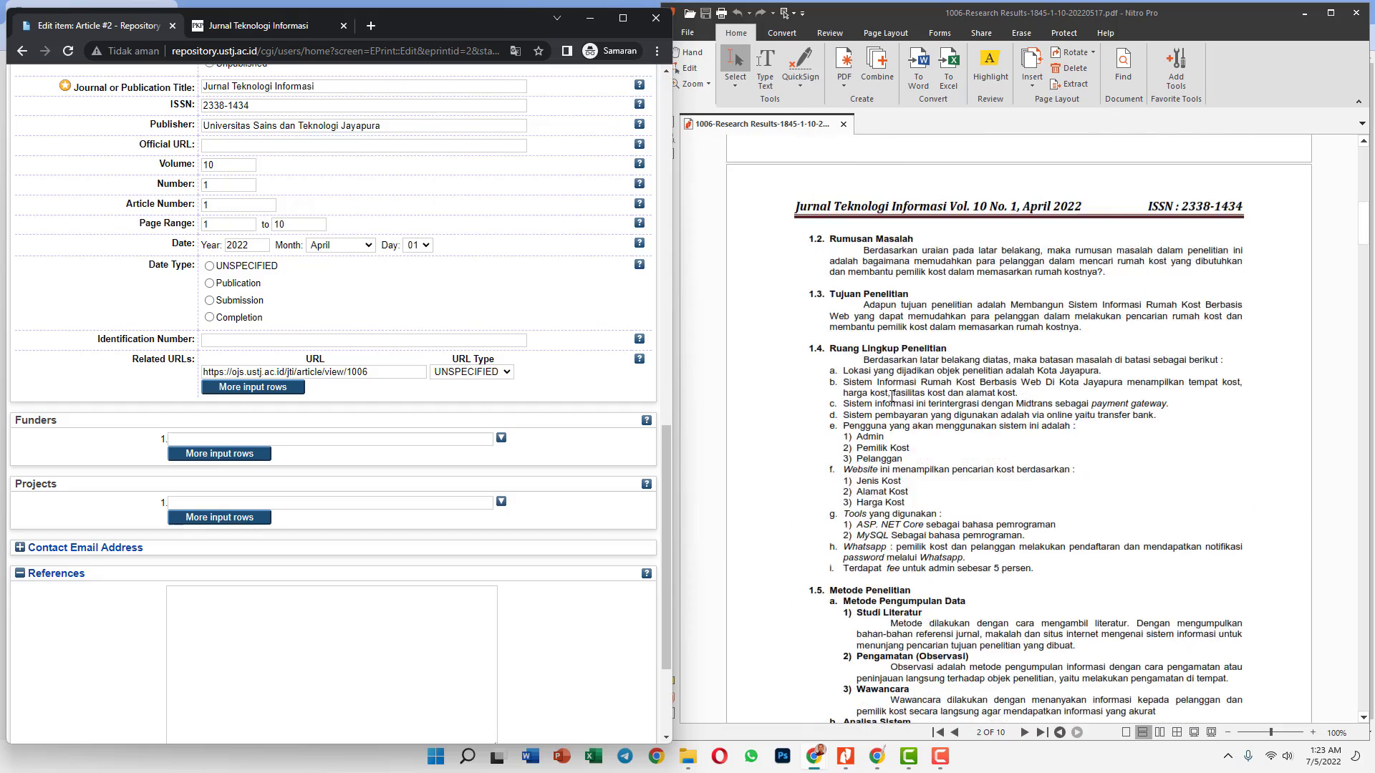
left_click(252, 28)
scroll(358, 429, "down", 1)
right_click(365, 428)
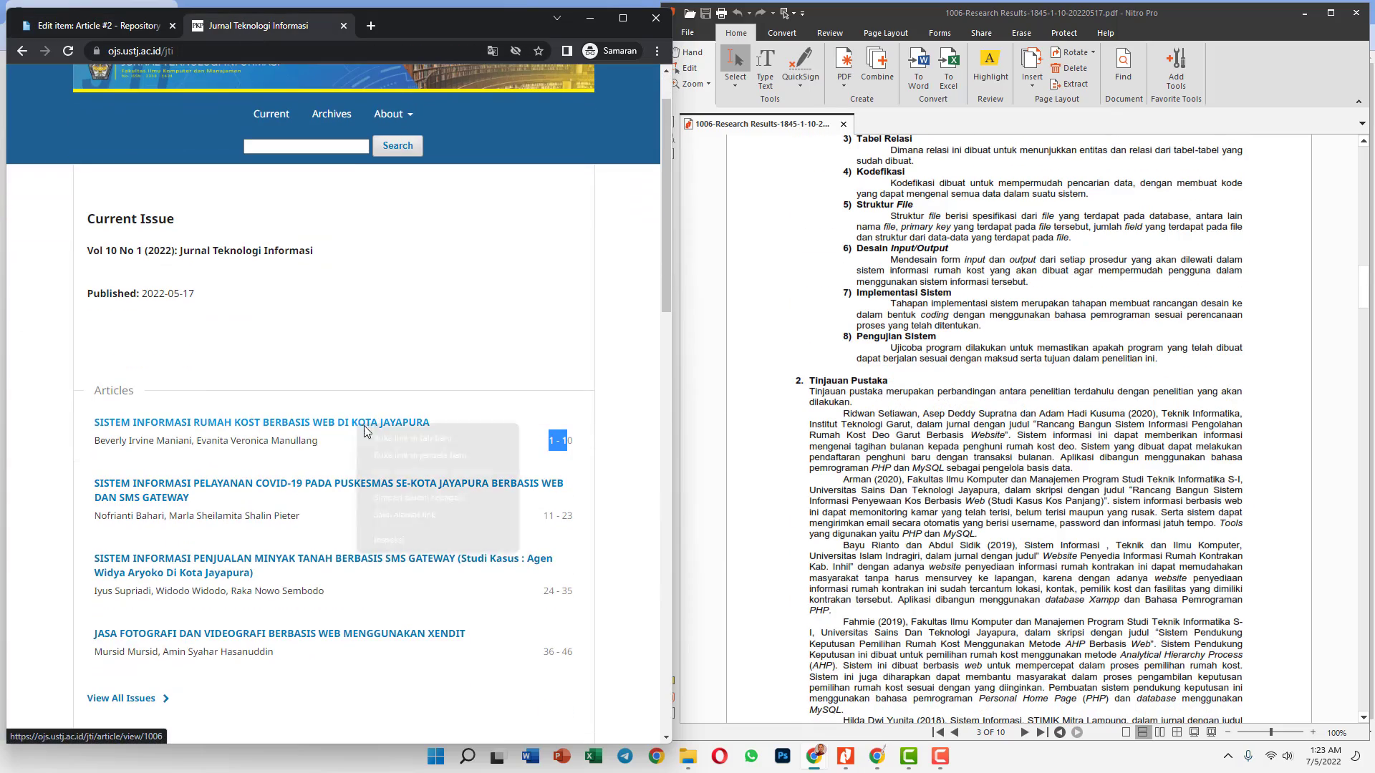
left_click(400, 438)
left_click(387, 30)
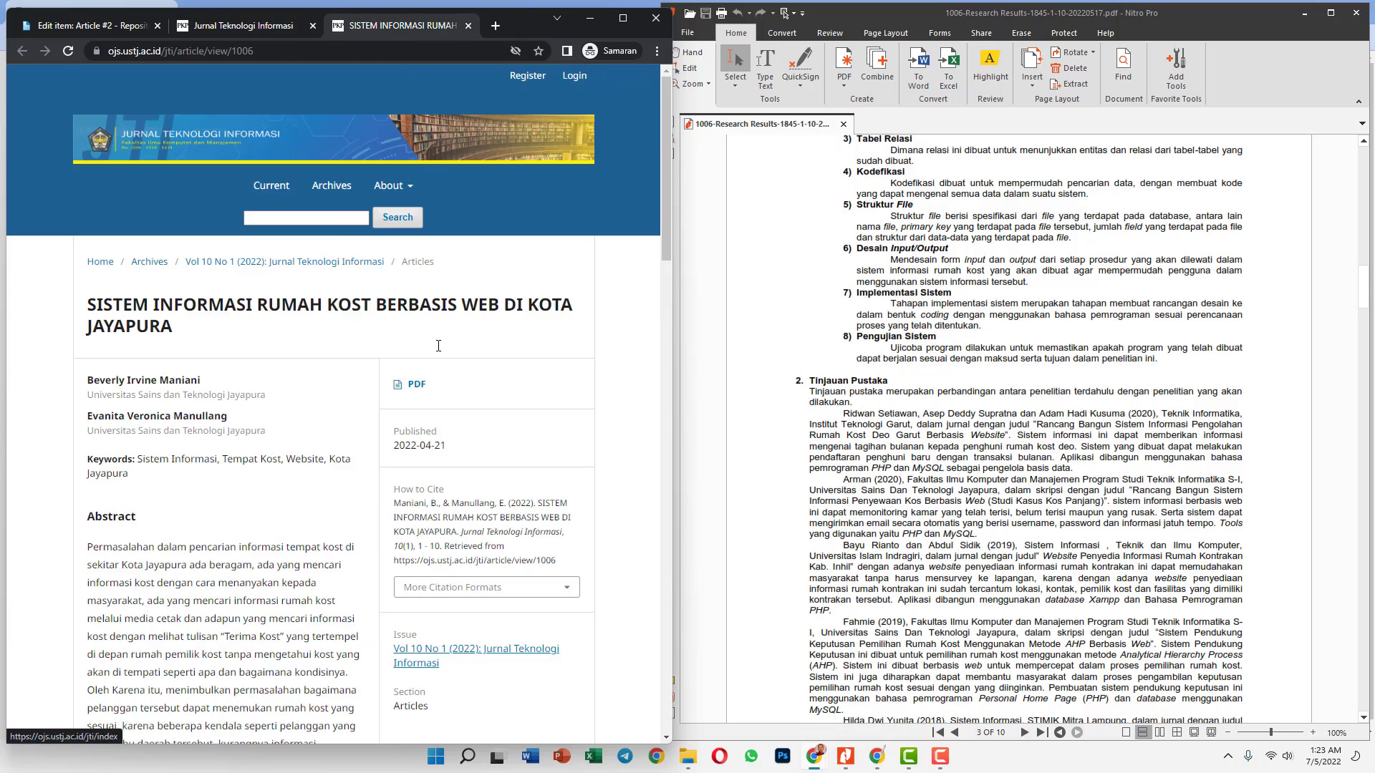
scroll(434, 548, "down", 15)
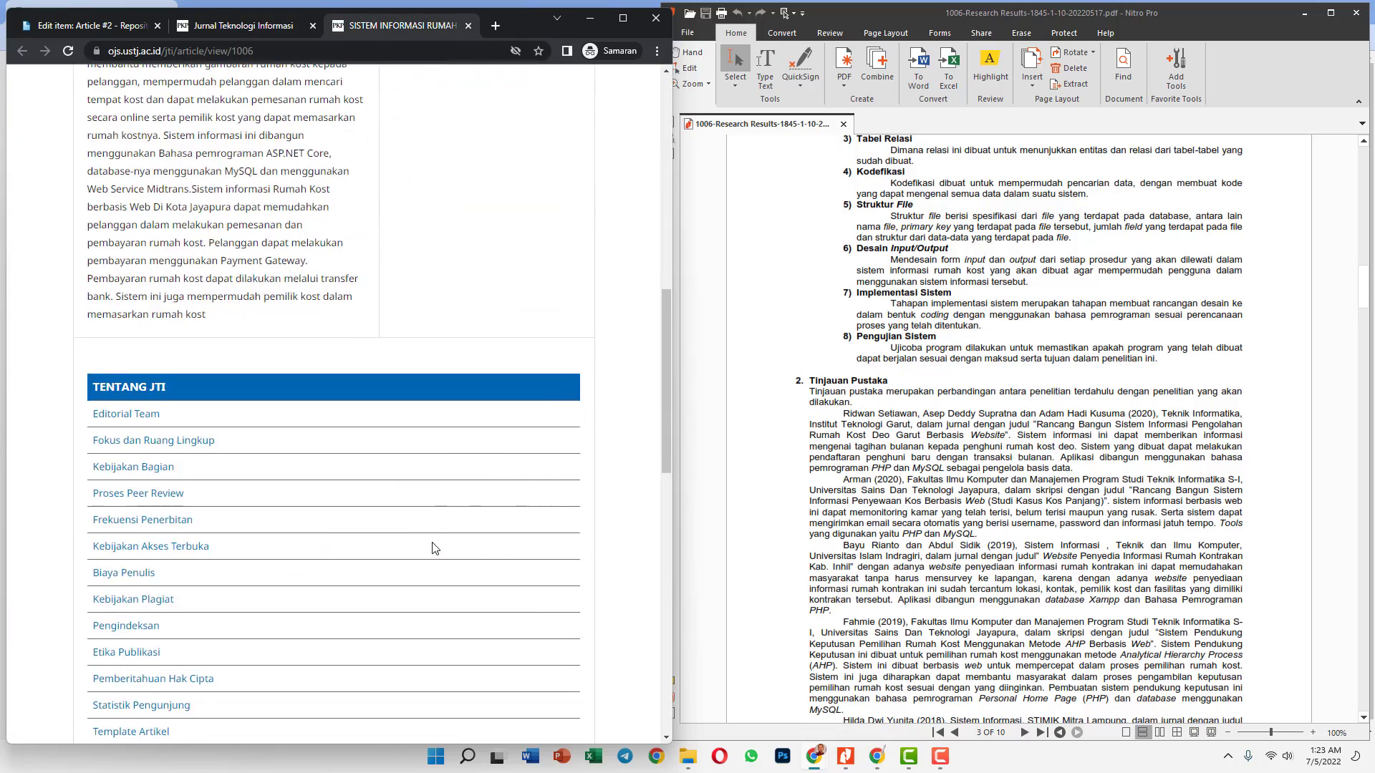
scroll(432, 548, "up", 8)
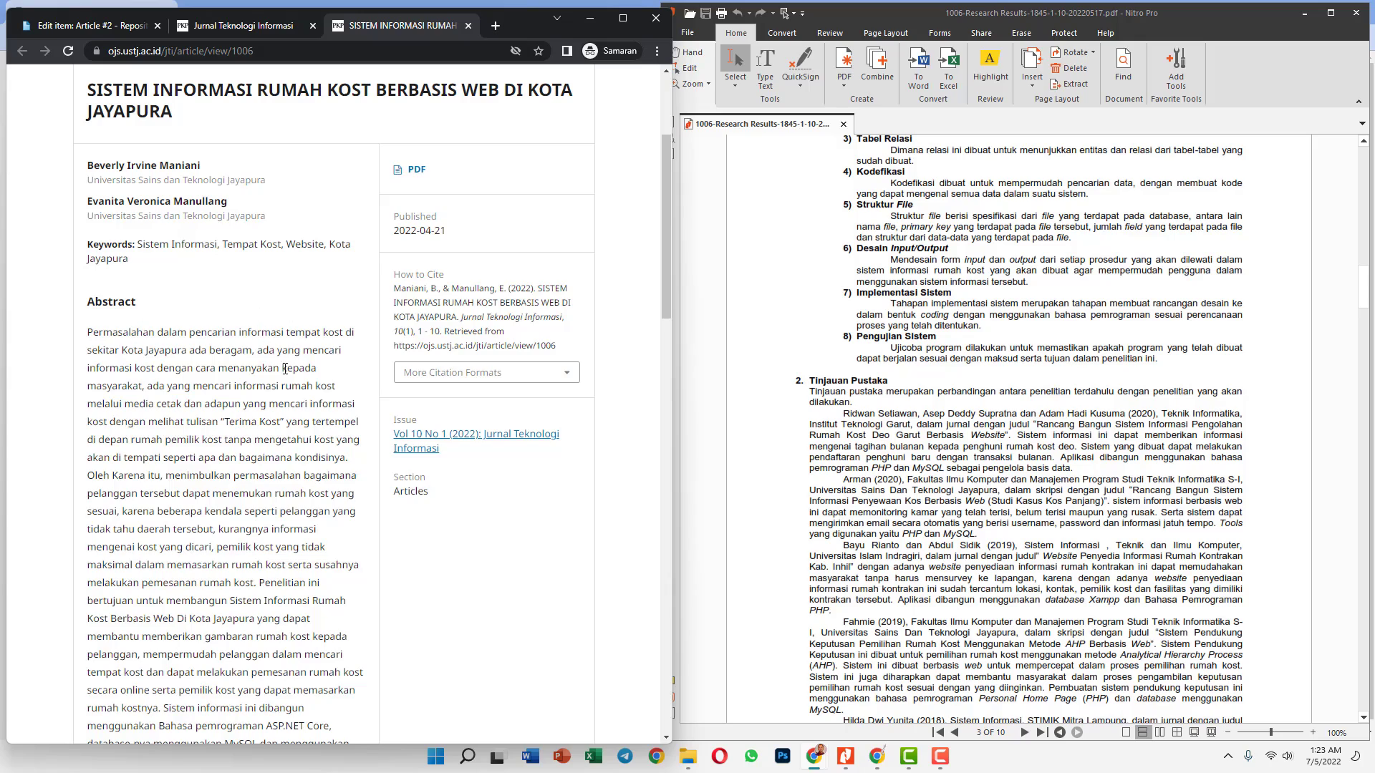
scroll(315, 437, "down", 20)
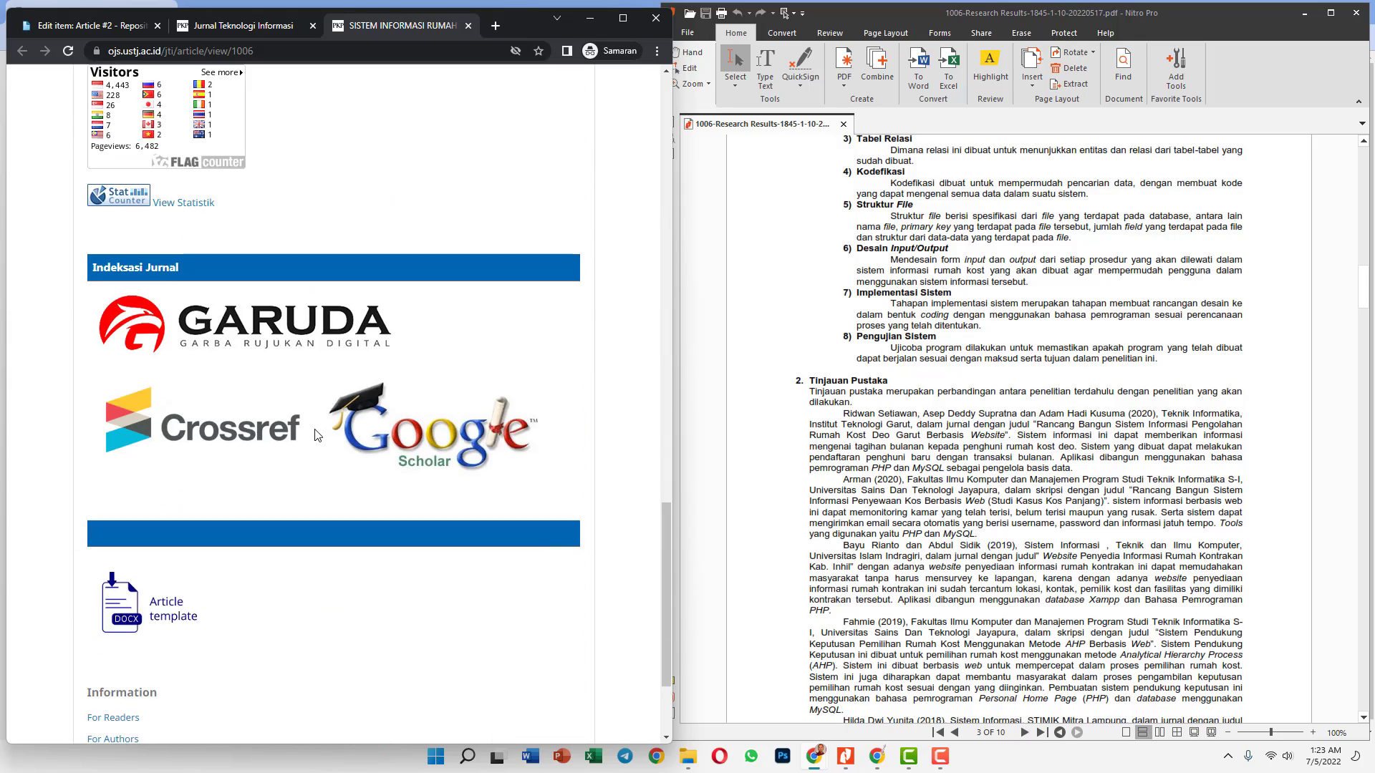
scroll(315, 436, "down", 2)
scroll(393, 421, "up", 8)
scroll(868, 434, "down", 5)
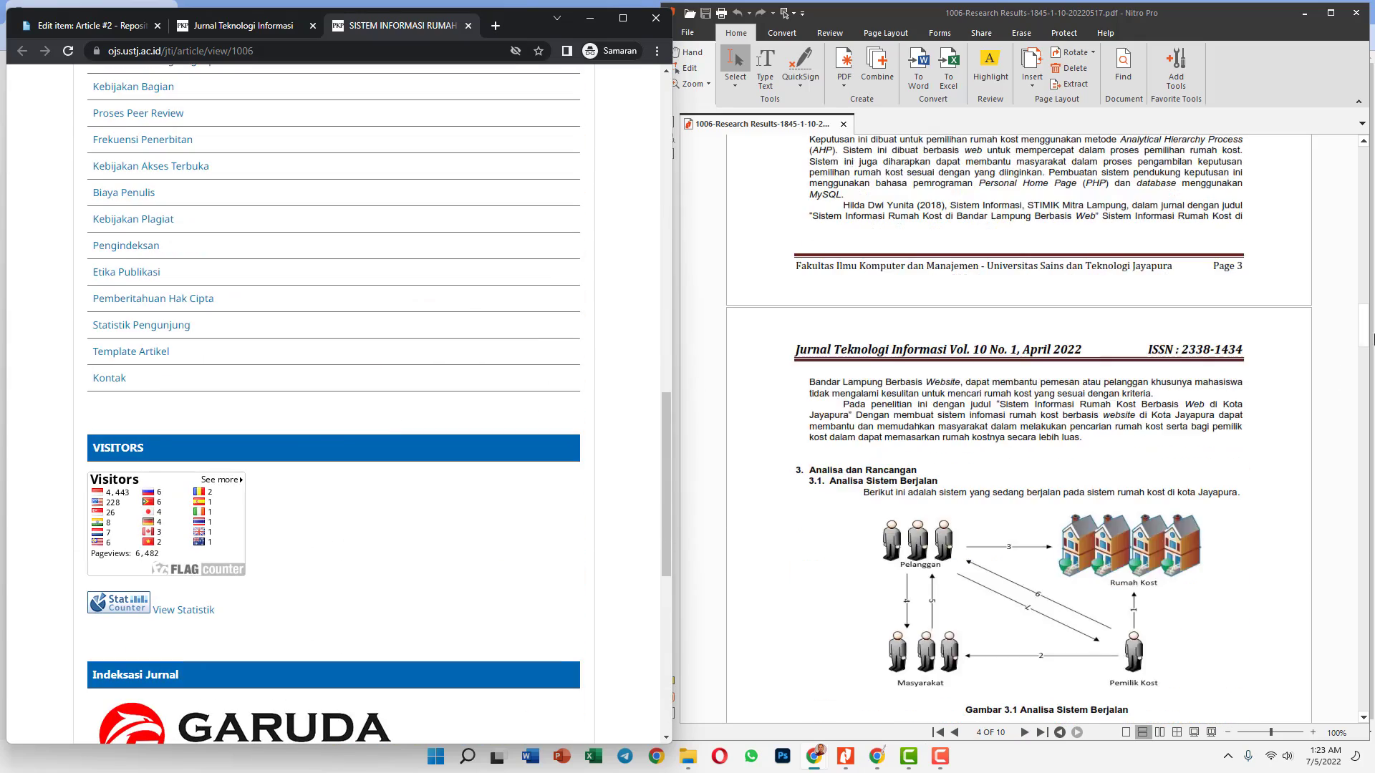
Step: Copy the entire DAFTAR PUSTAKA reference list from pages 9 and 10 of the article PDF
left_click(1366, 325)
left_click_drag(1366, 329, 1370, 685)
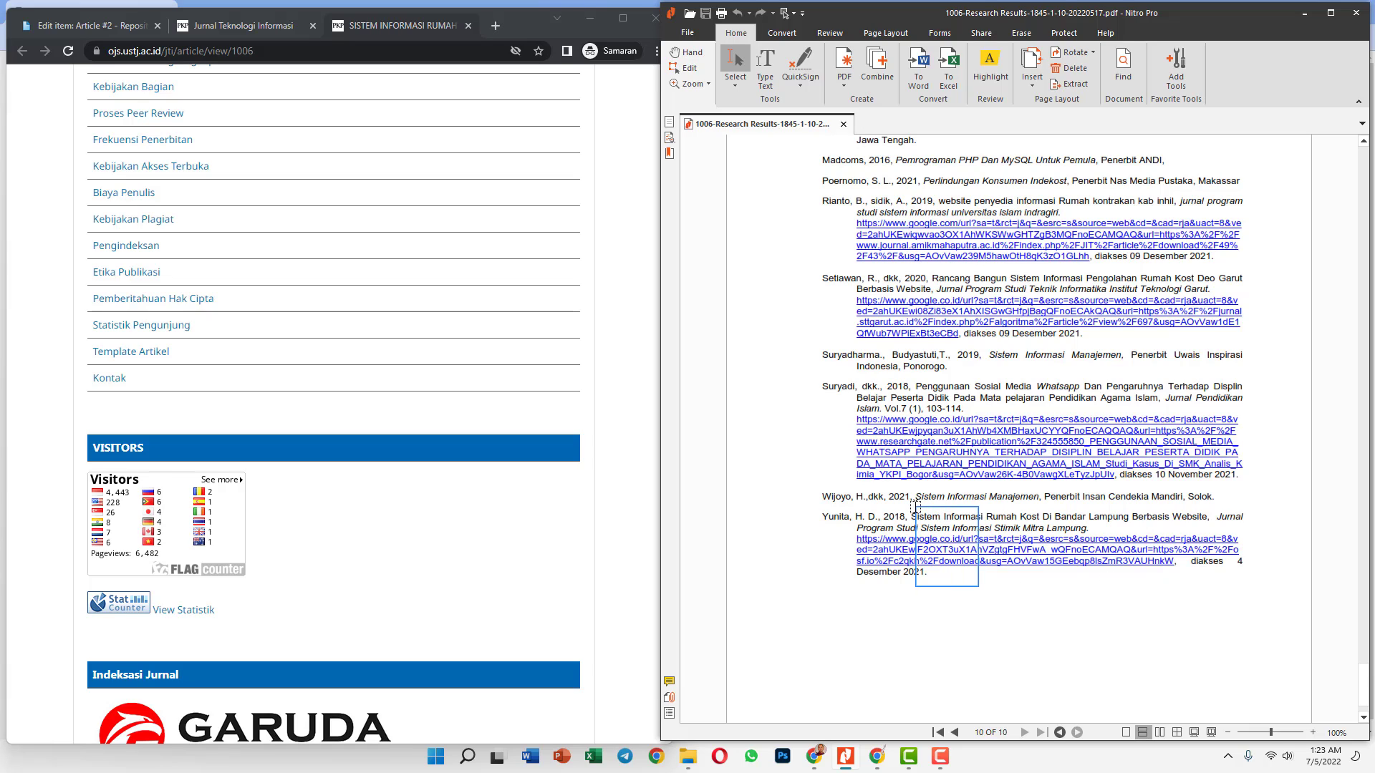
mouse_move(1289, 600)
left_mouse_down()
mouse_move(918, 344)
mouse_move(891, 262)
mouse_move(844, 230)
mouse_move(808, 166)
left_mouse_up()
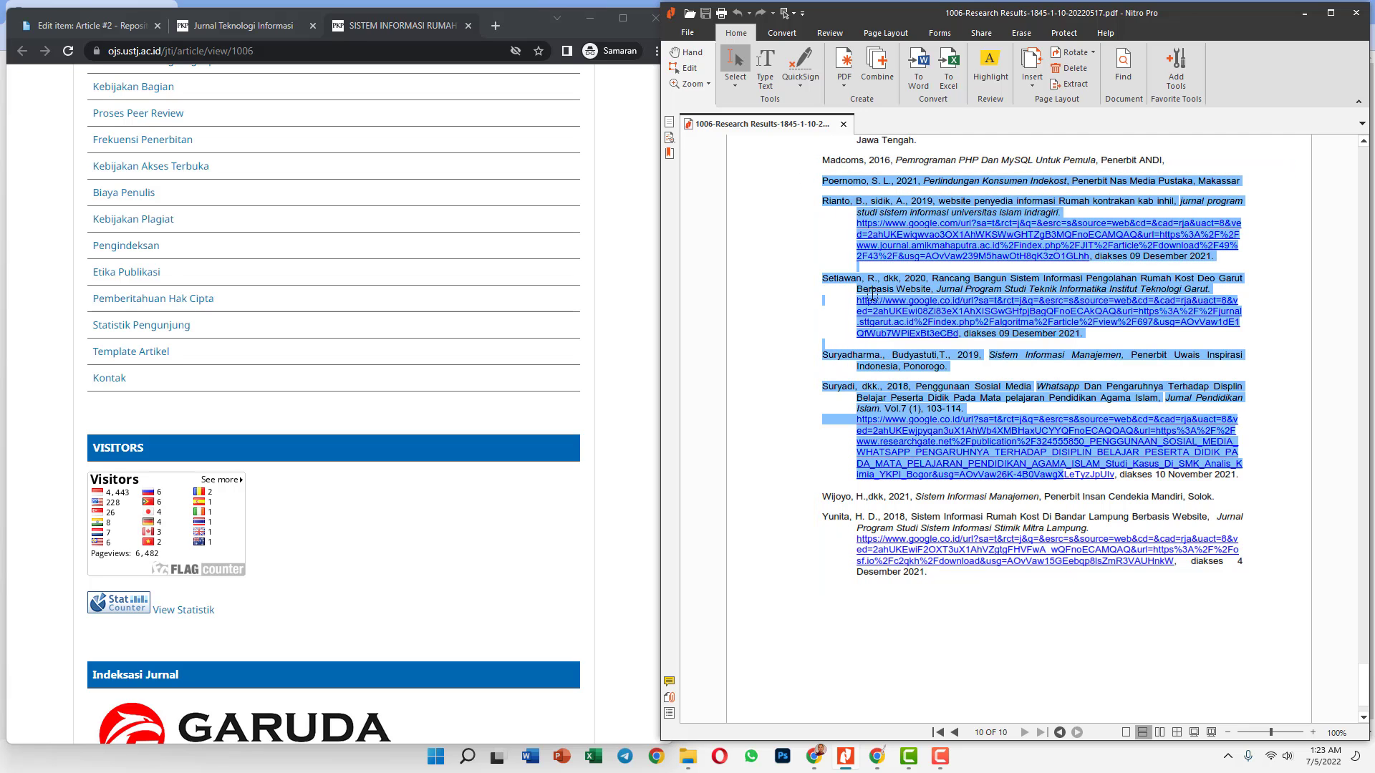
scroll(872, 293, "up", 10)
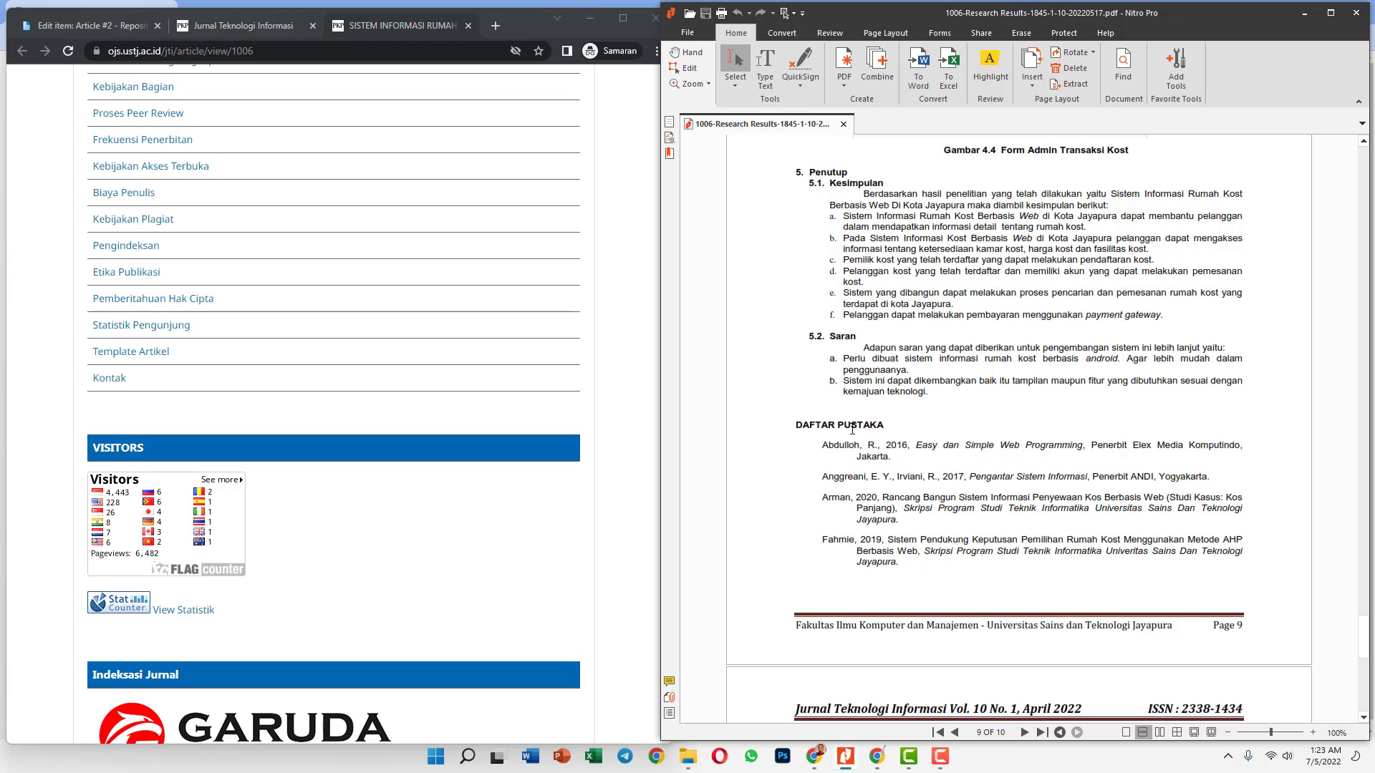
left_click_drag(824, 446, 927, 621)
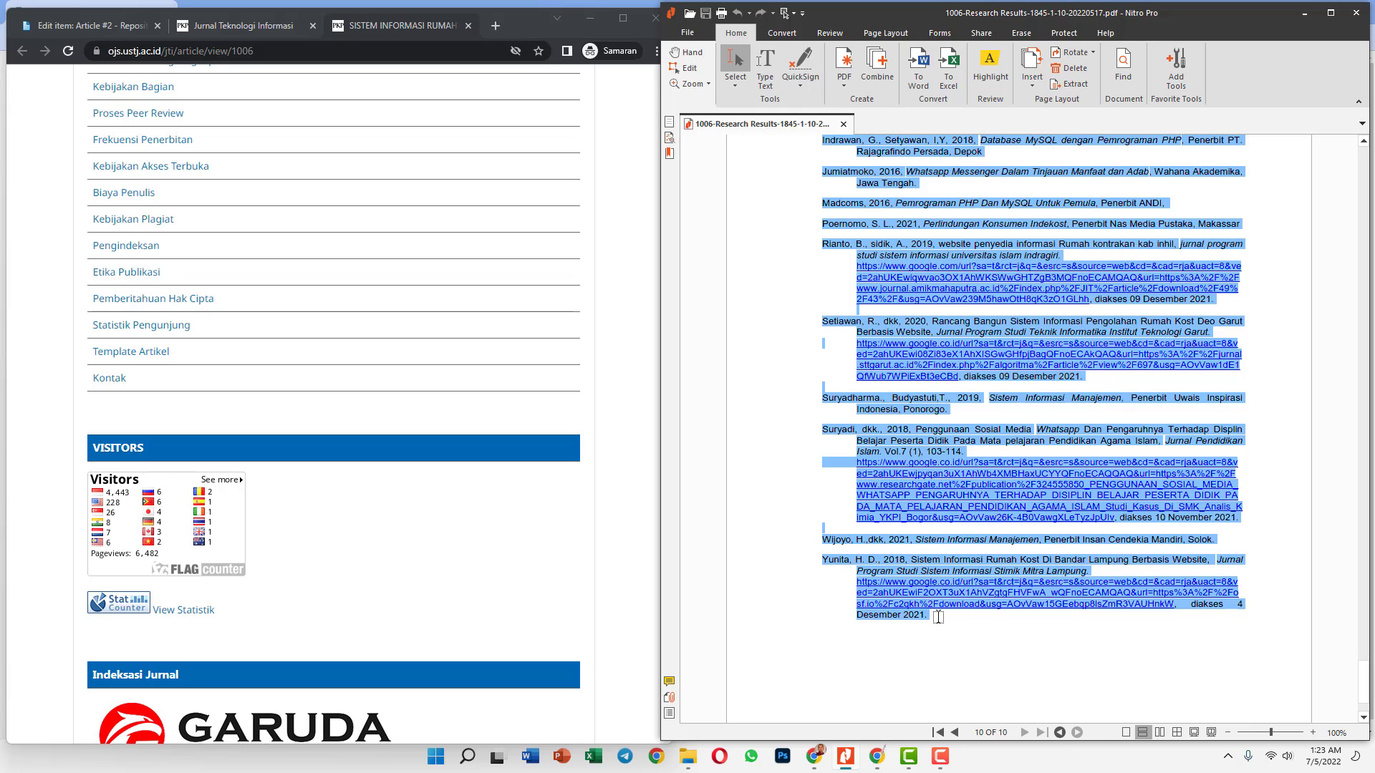
Step: Switch to a new Notepad document, paste the copied reference list into it and maximize the window
left_click(469, 759)
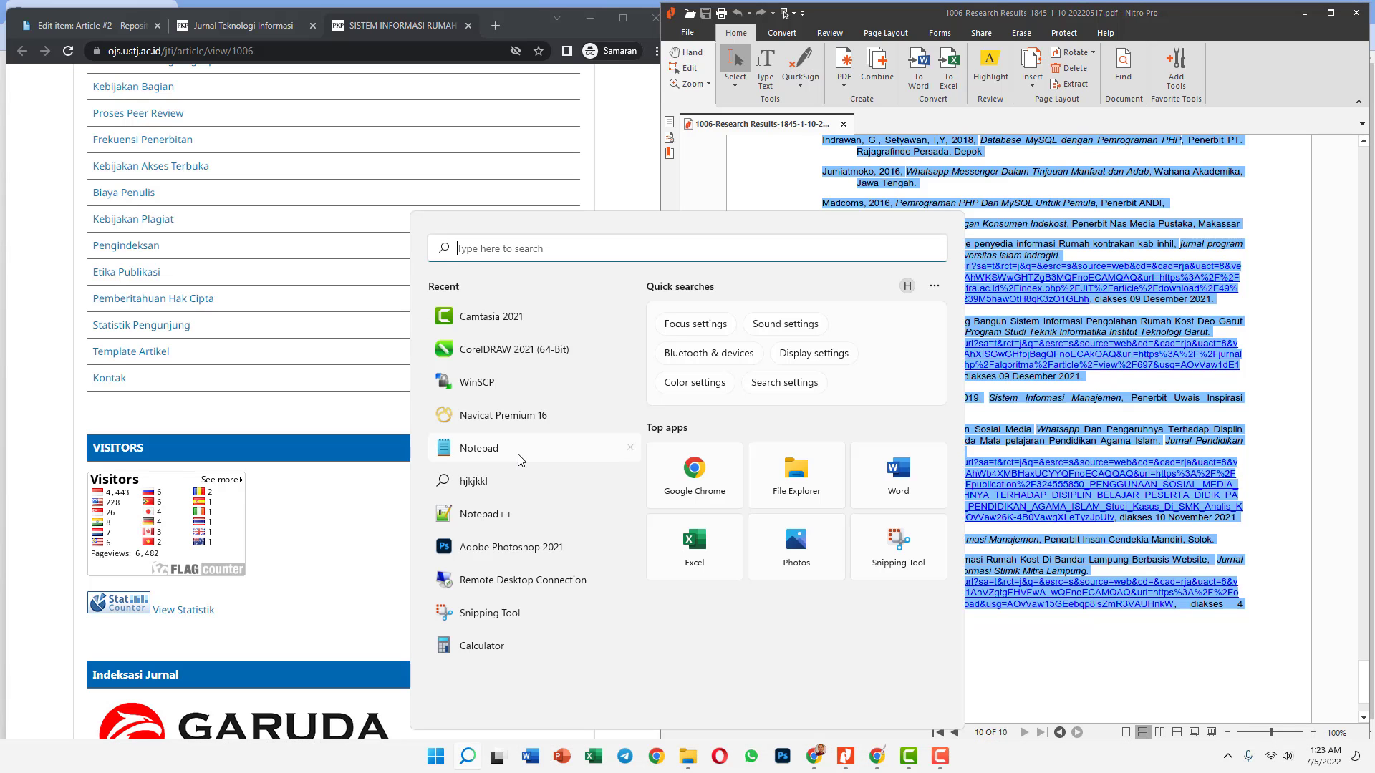
key("Escape")
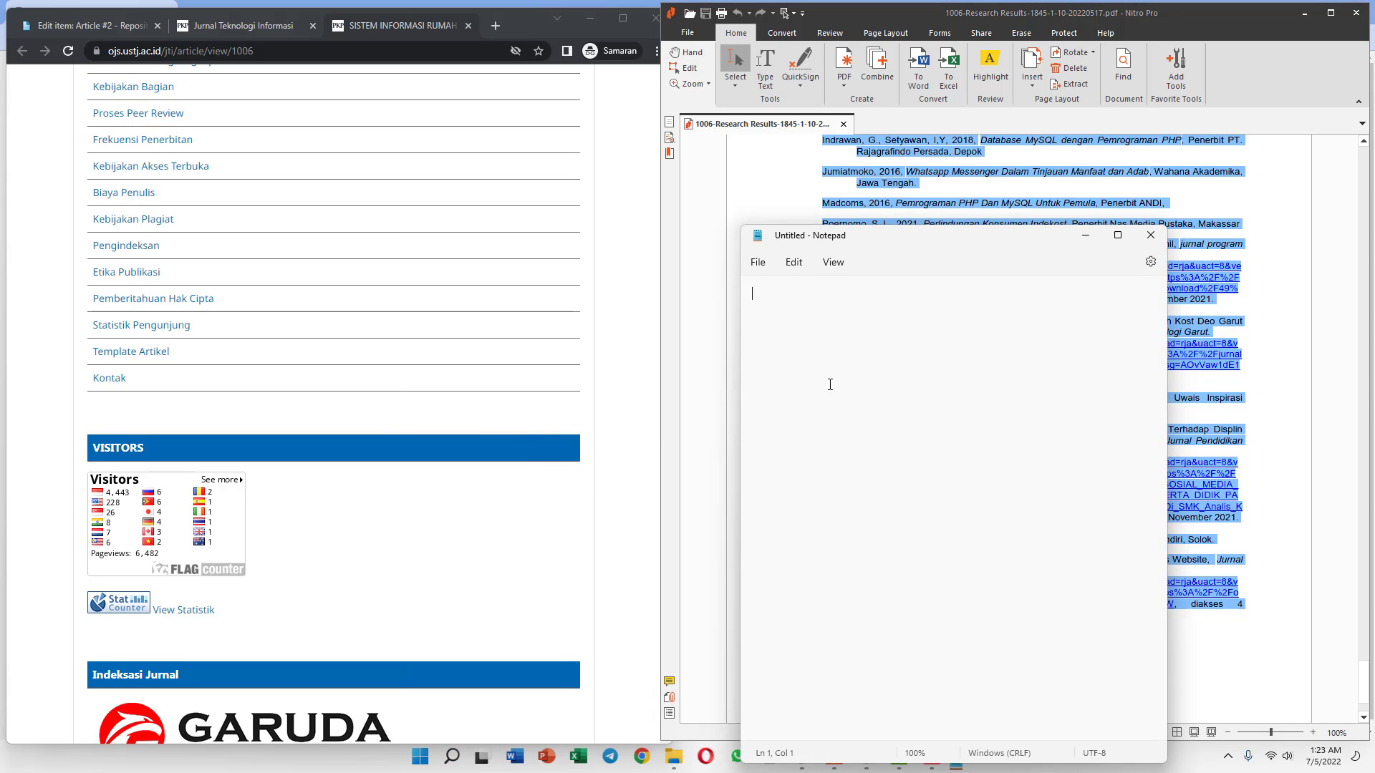
key("ctrl+v")
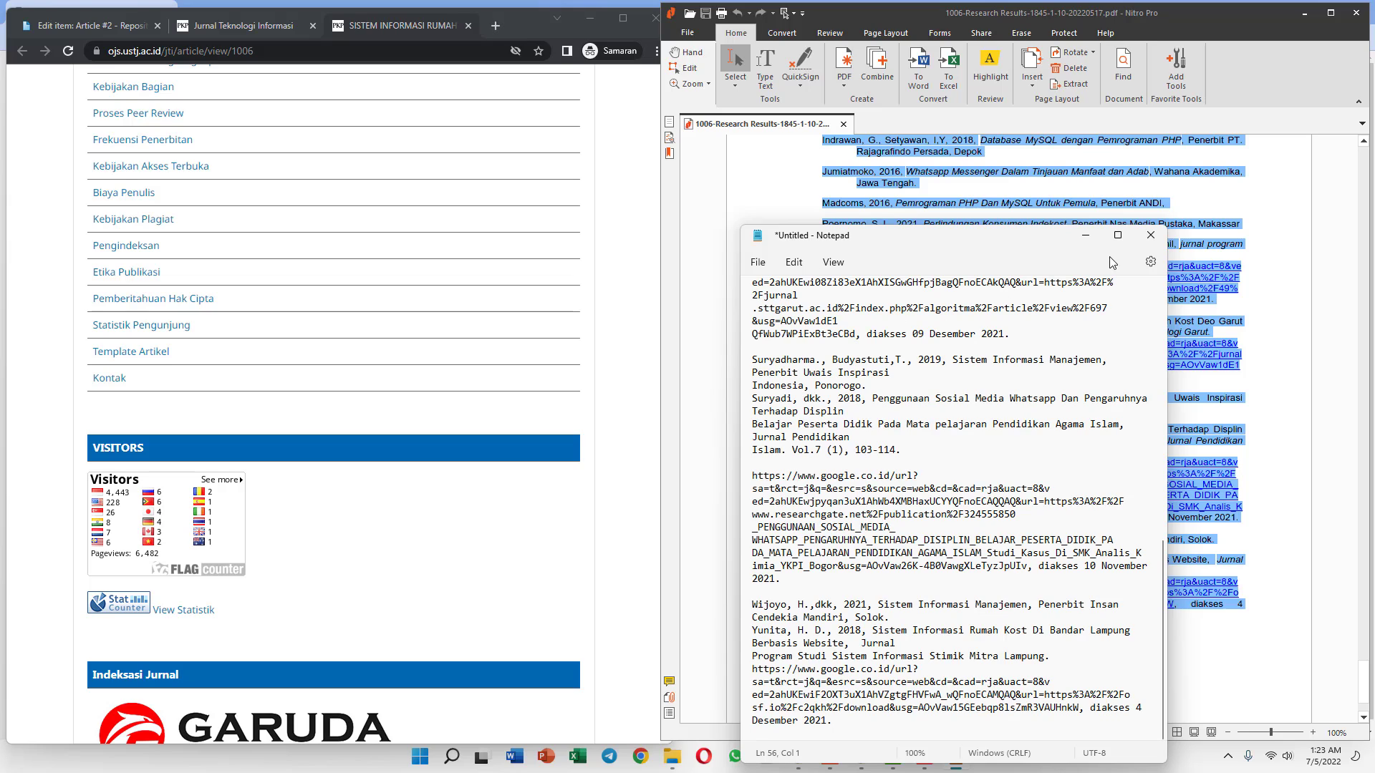
left_click(1117, 236)
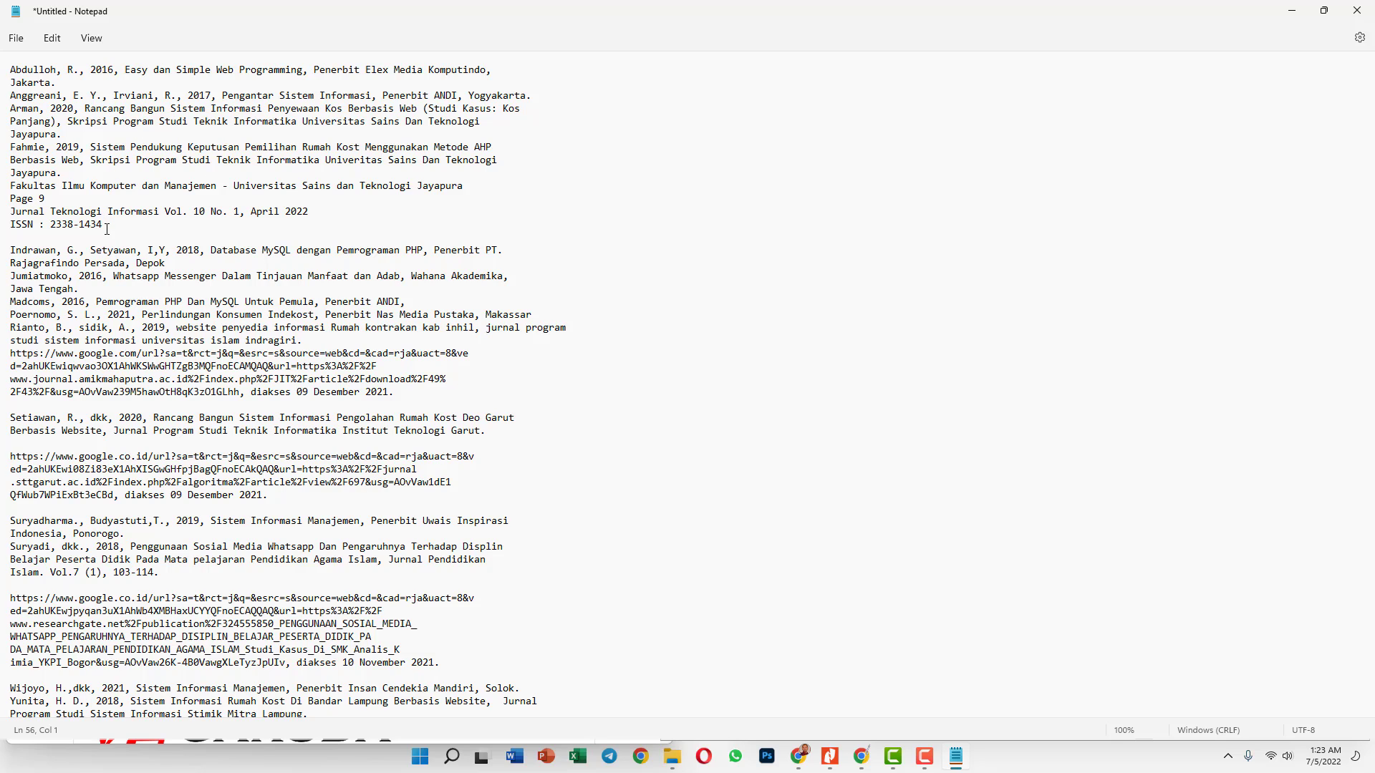
Step: Delete the page footer and journal header lines, from "Fakultas Ilmu Komputer dan Manajemen" to "ISSN : 2338-1434", and the blank line following them
left_click_drag(107, 228, 3, 185)
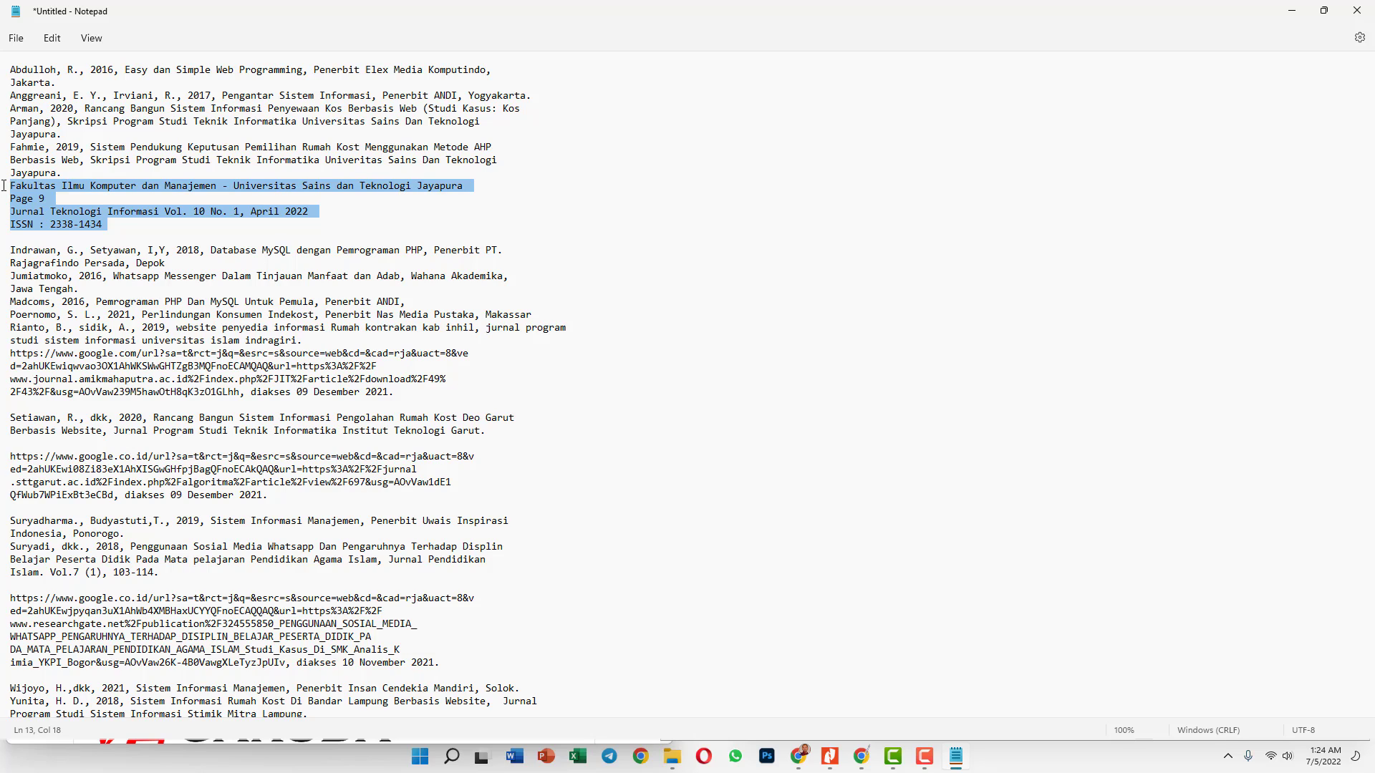
scroll(106, 333, "down", 2)
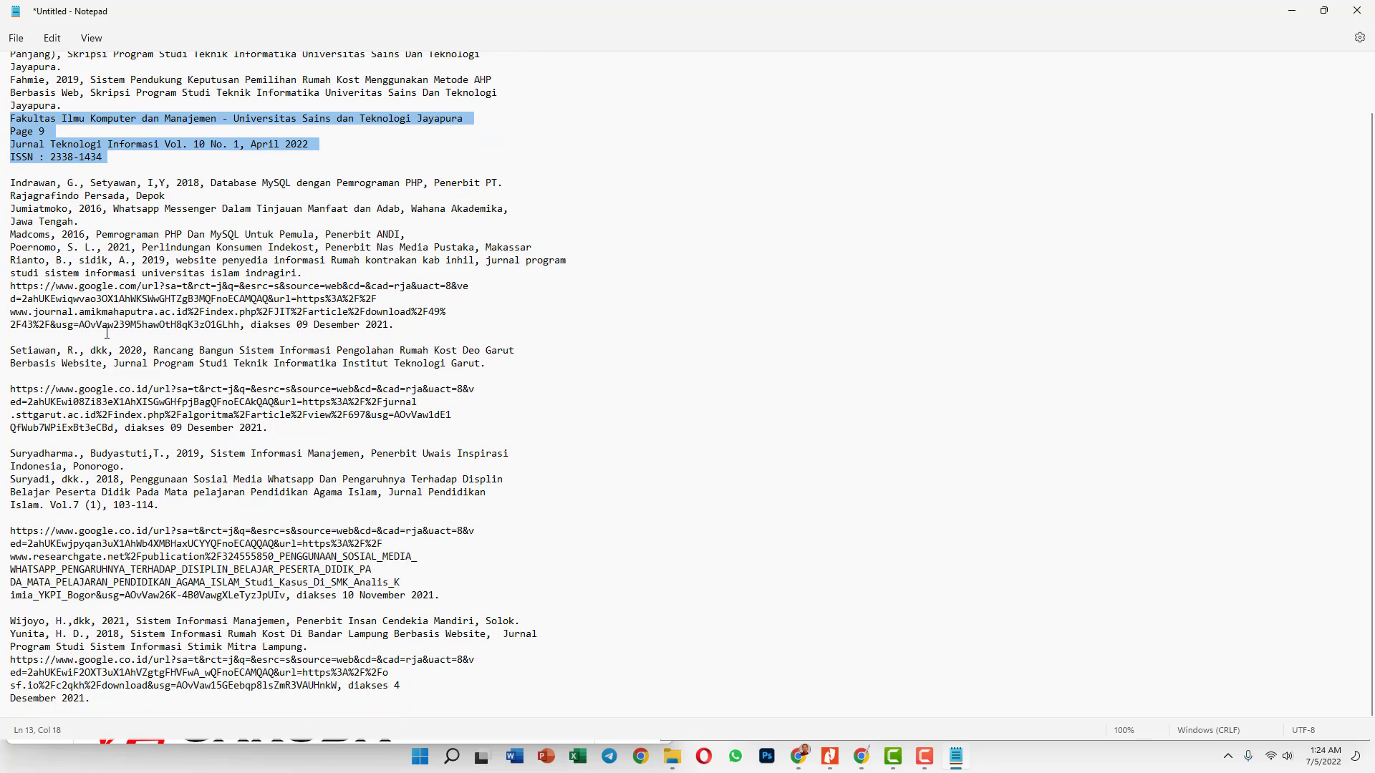
scroll(107, 333, "up", 2)
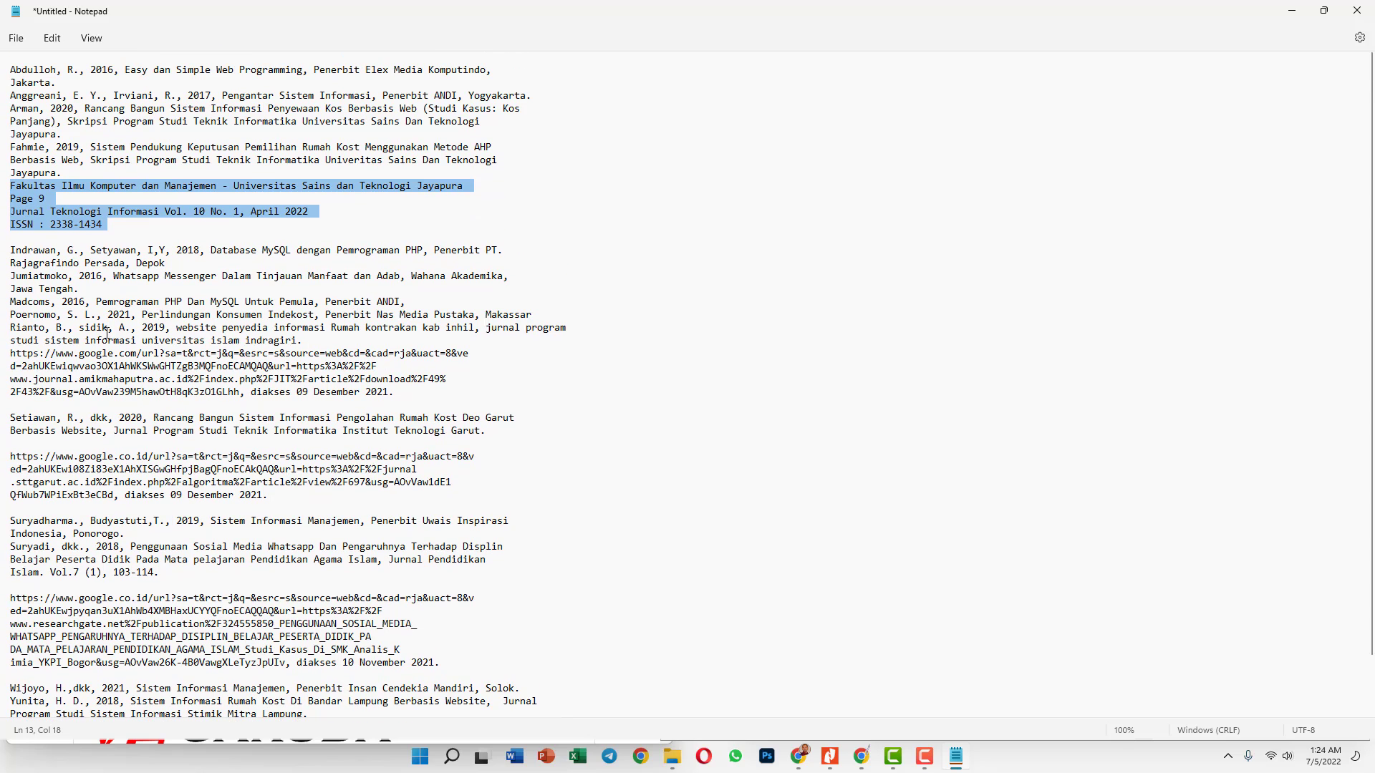
left_click(67, 134)
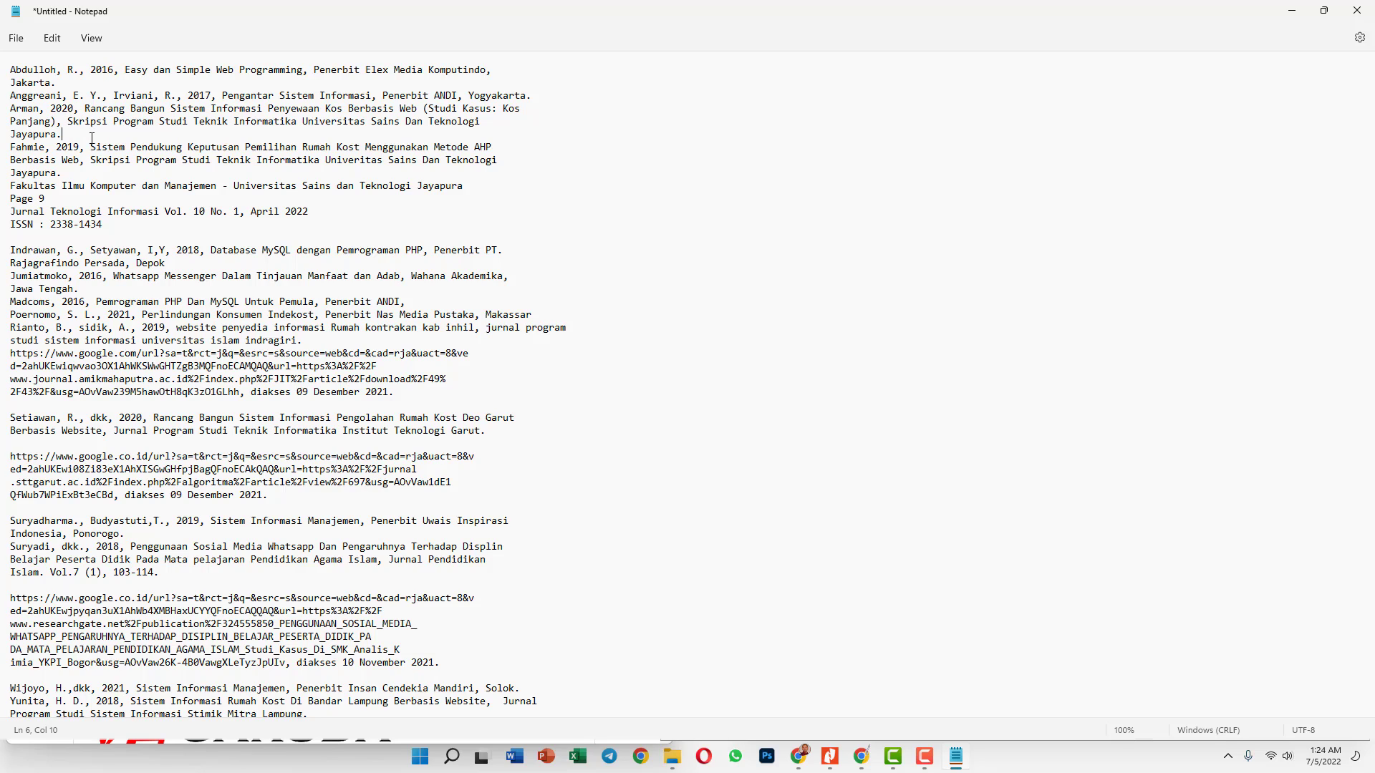
left_click(75, 197)
left_click_drag(116, 226, 2, 189)
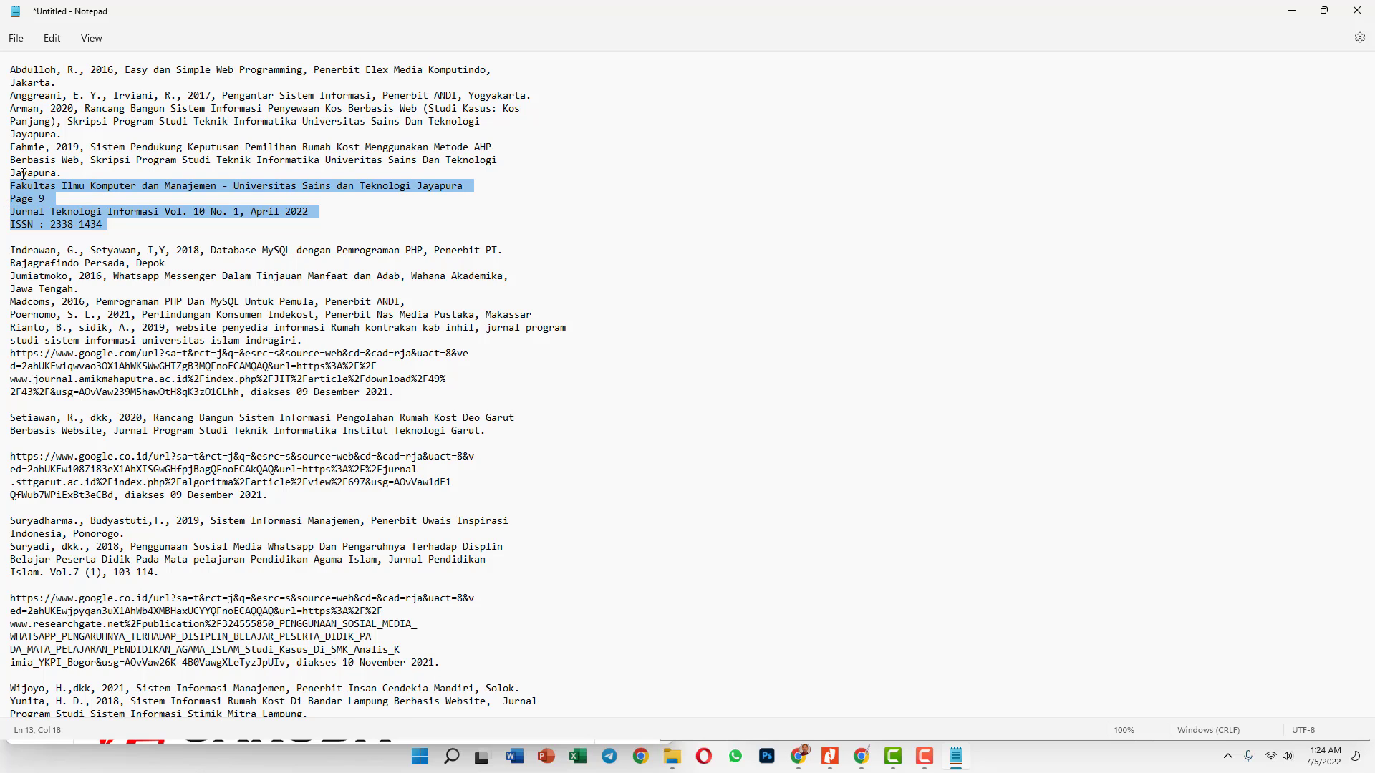
key("Delete")
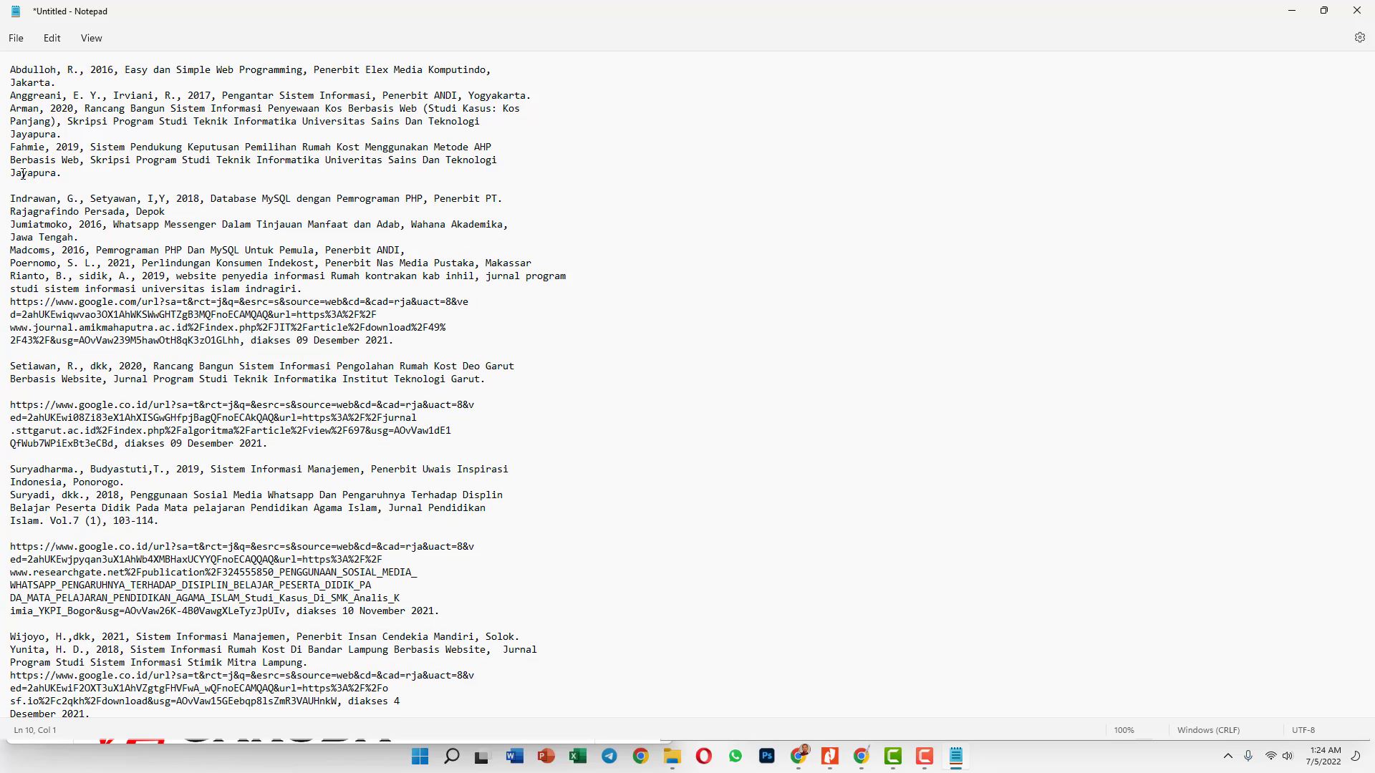
key("Delete")
Step: Copy the whole cleaned reference list from Notepad into the References field of the repository form in Chrome
key("ctrl+a")
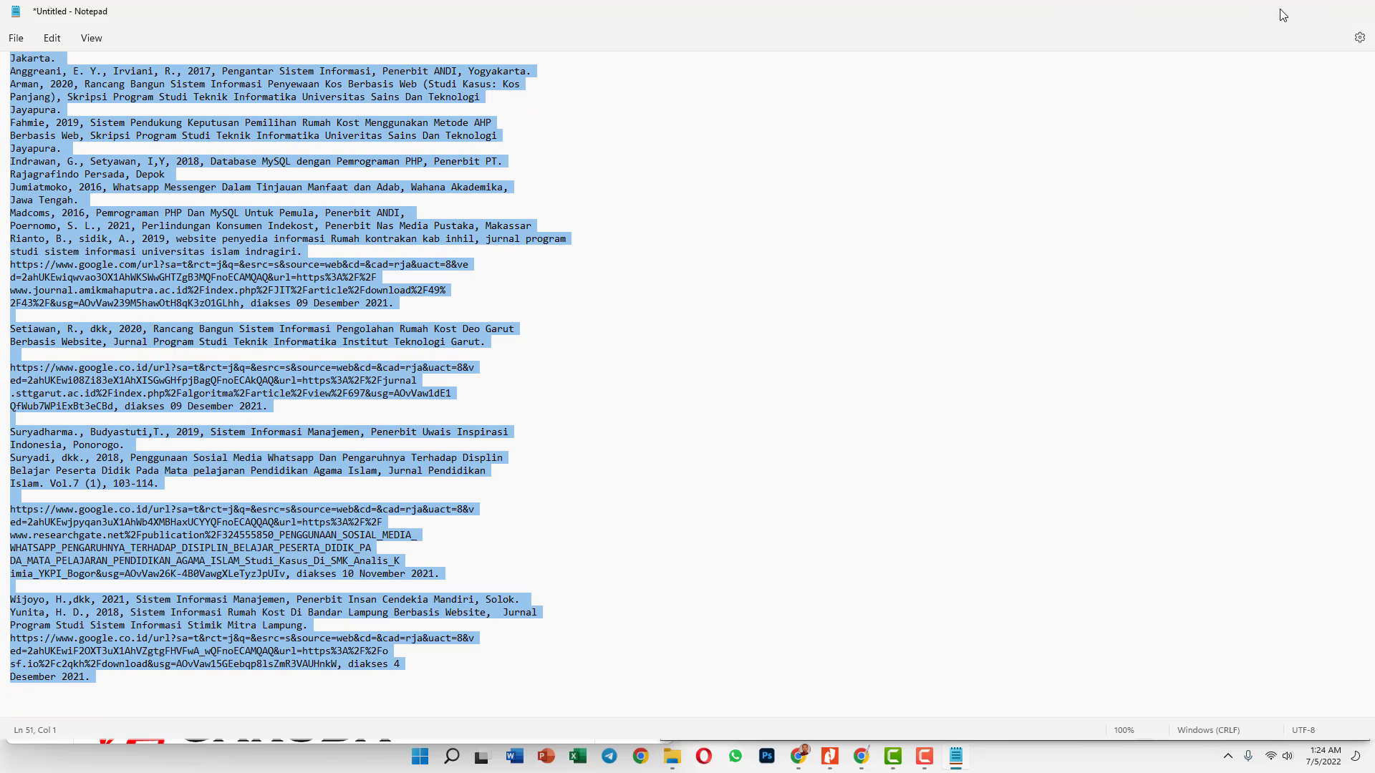
left_click(1291, 10)
scroll(136, 86, "up", 2)
left_click(106, 32)
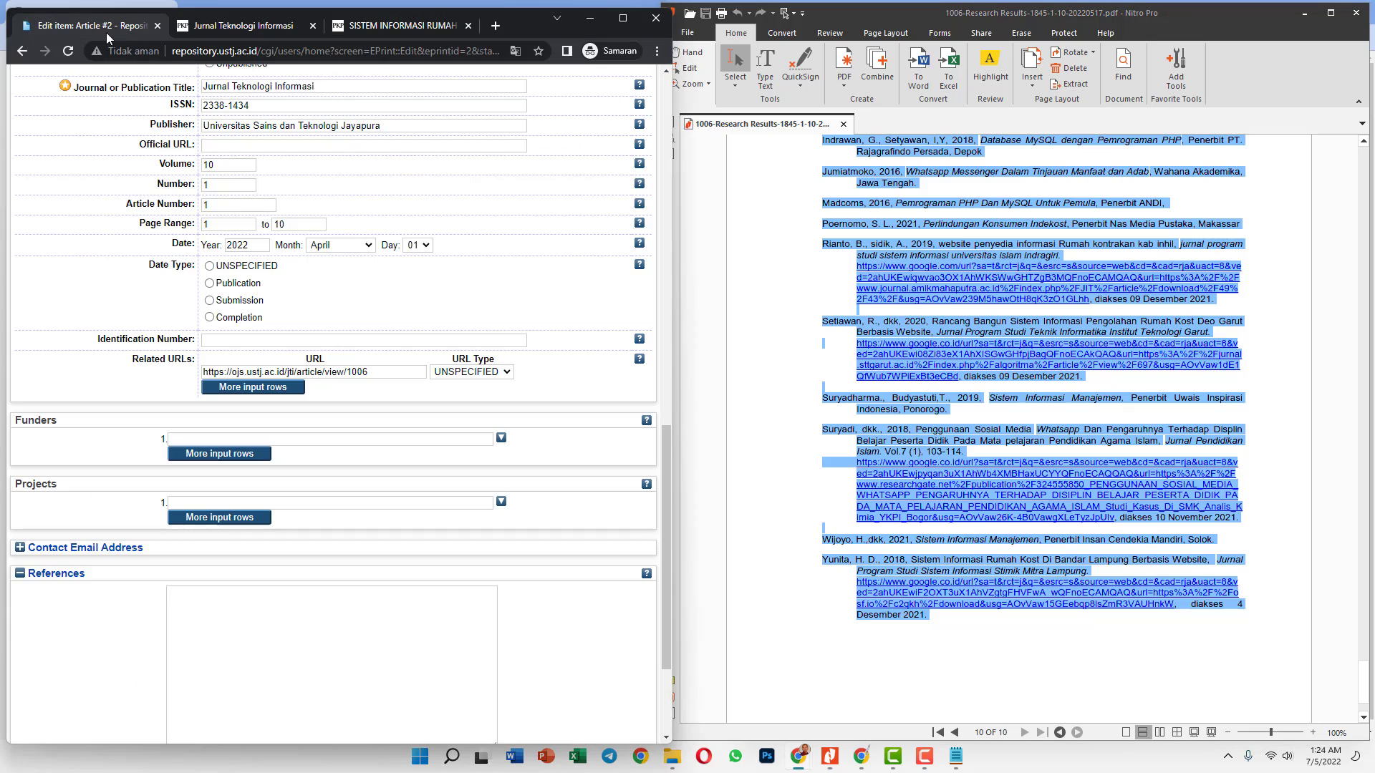
left_click(250, 618)
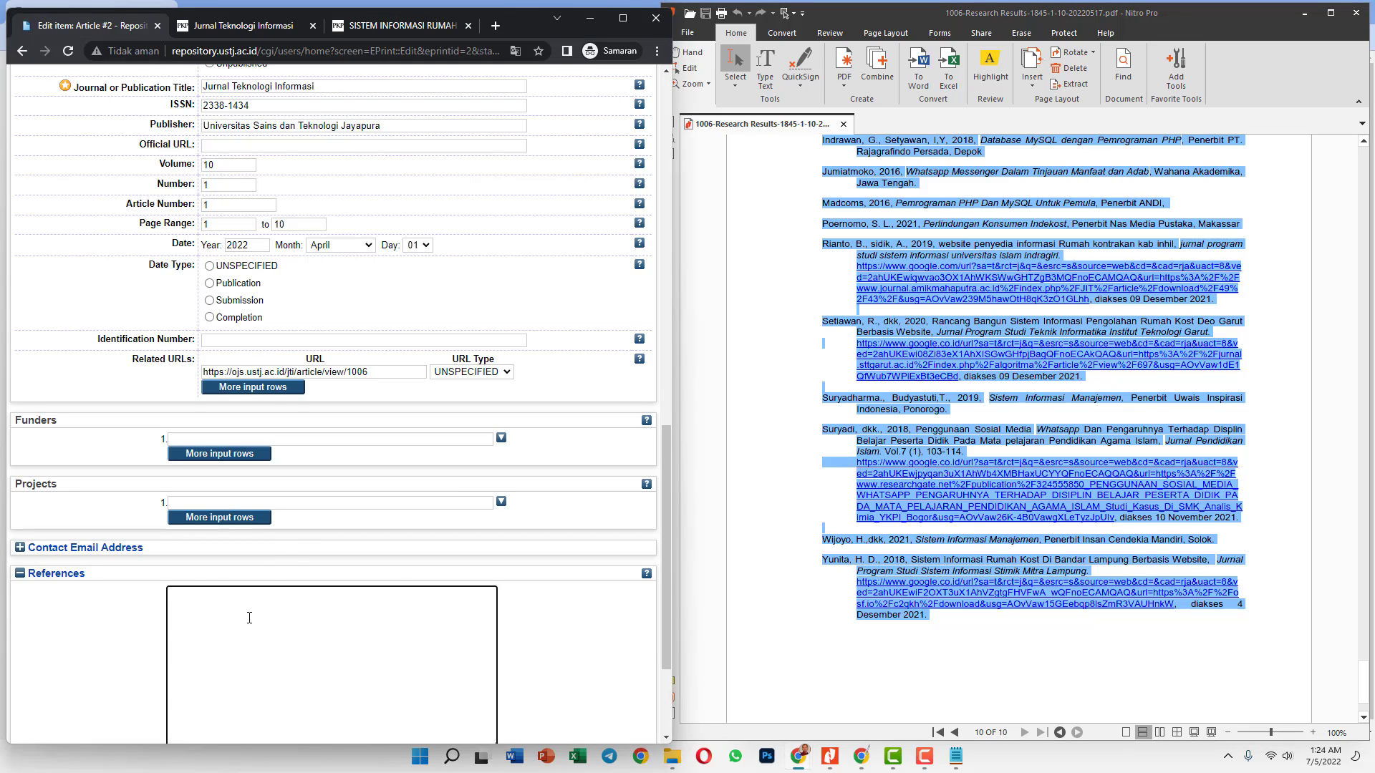
key("ctrl+v")
Step: Copy the keywords "Sistem Informasi, Tempat Kost, Website, Kota Jayapura" from the article's journal page into the Uncontrolled Keywords field of the repository form
scroll(473, 642, "down", 3)
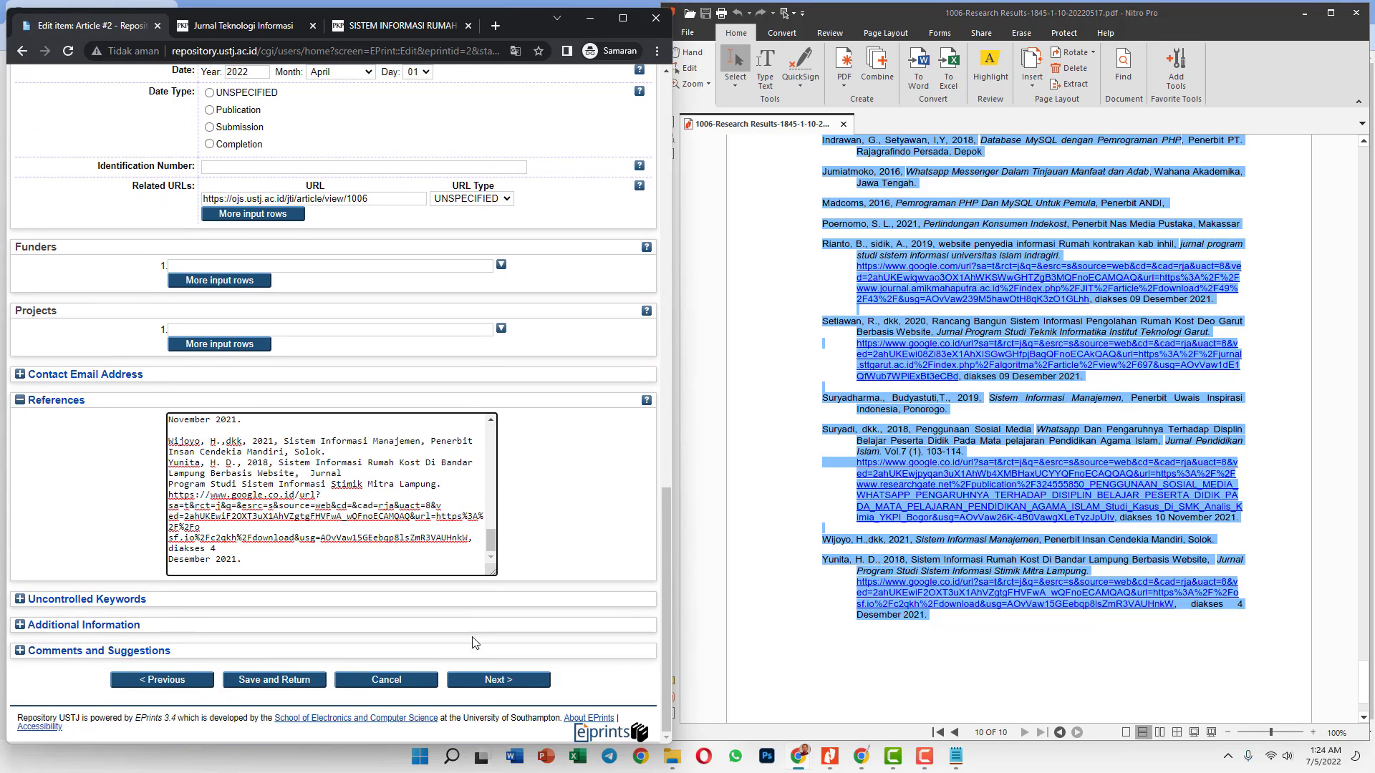
left_click(78, 599)
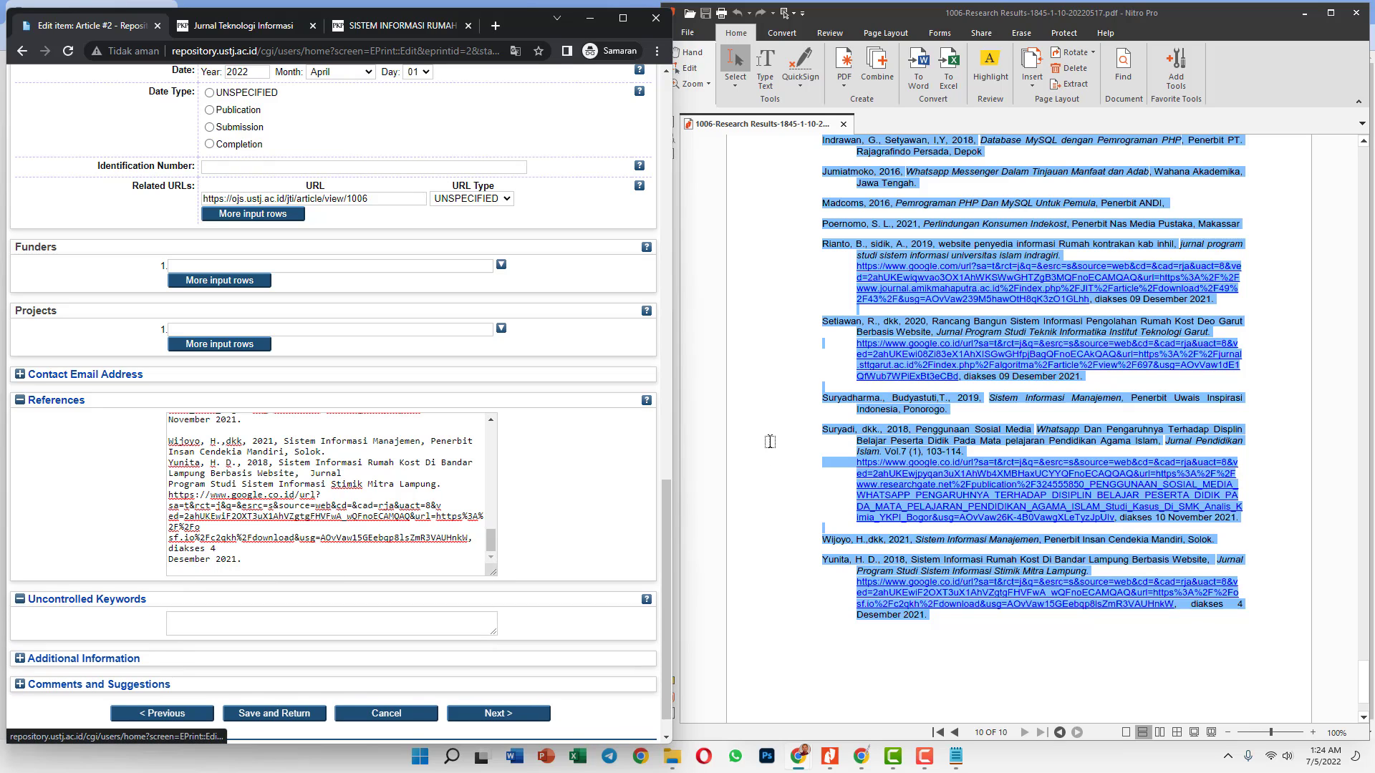
left_click(275, 29)
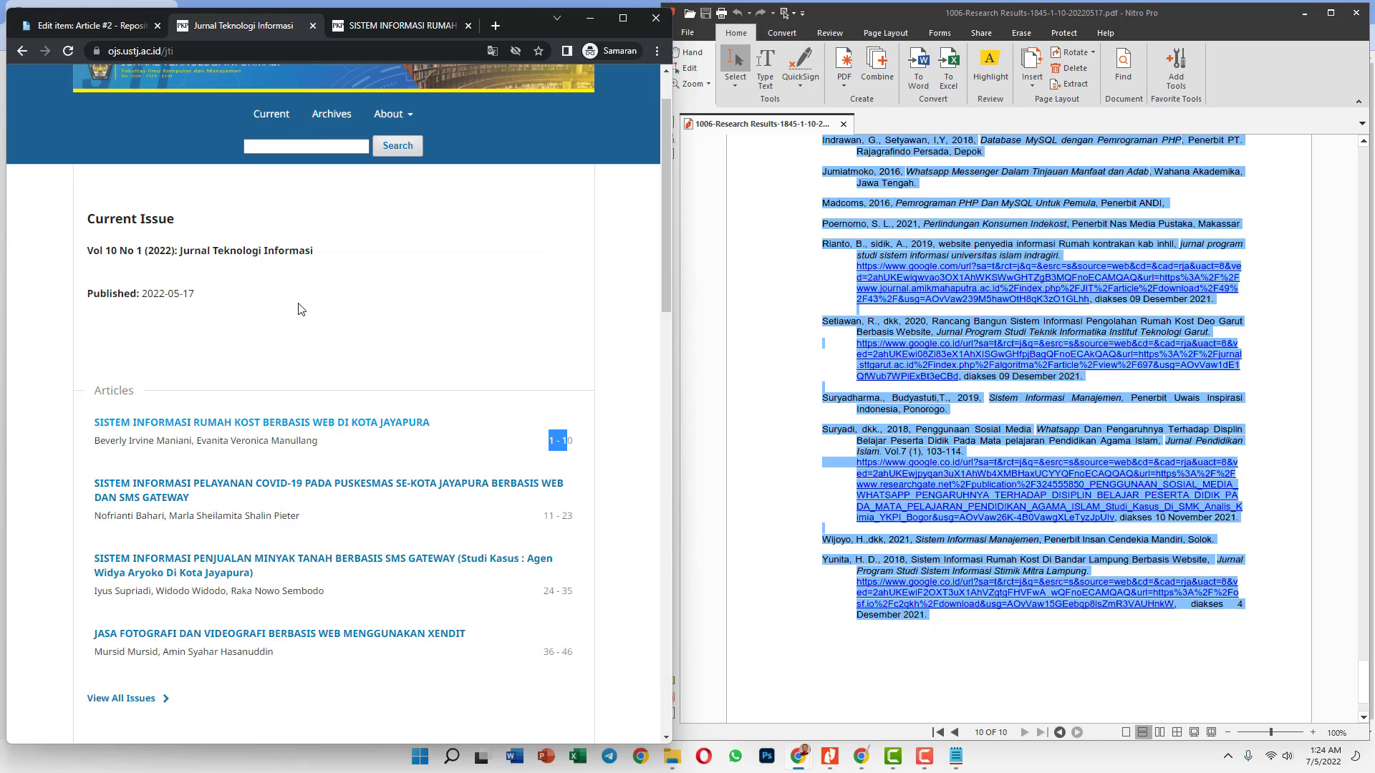
left_click(365, 25)
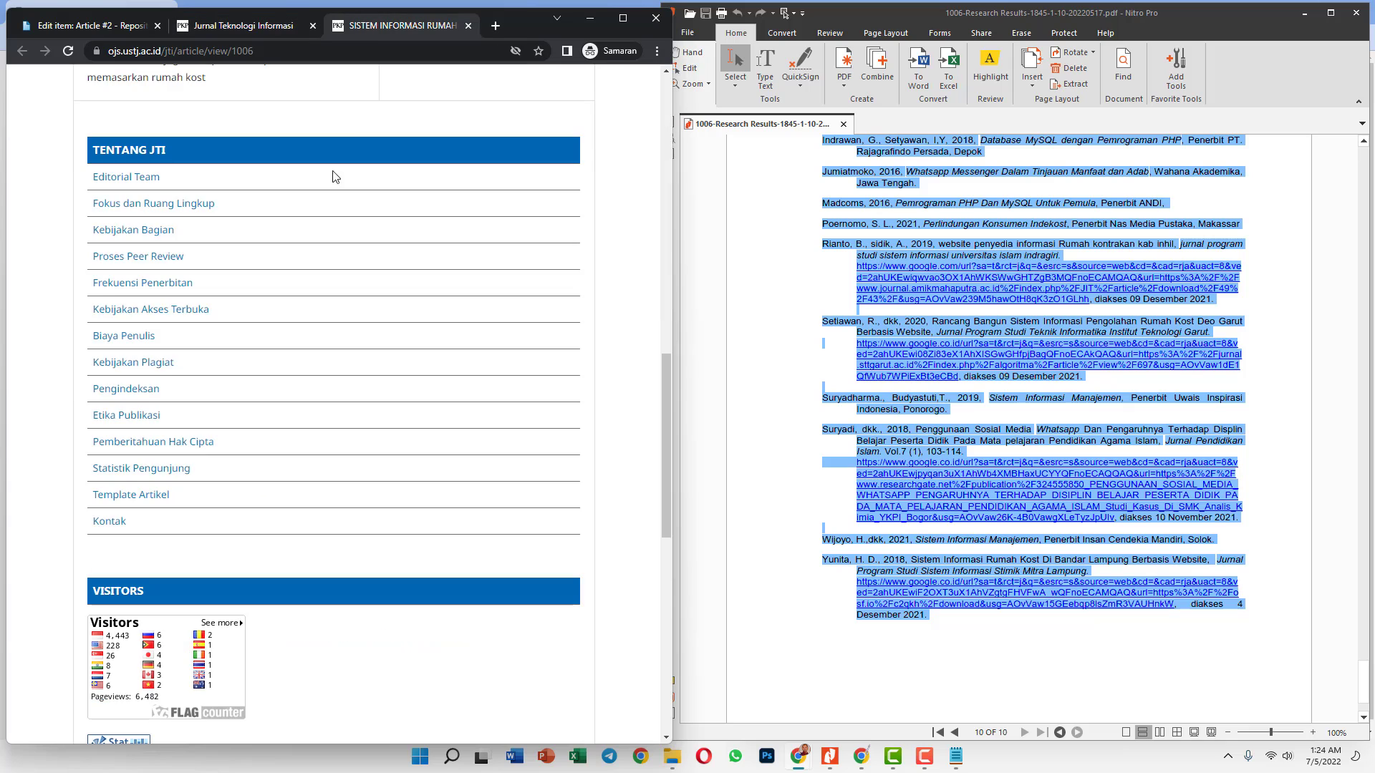
scroll(334, 177, "up", 15)
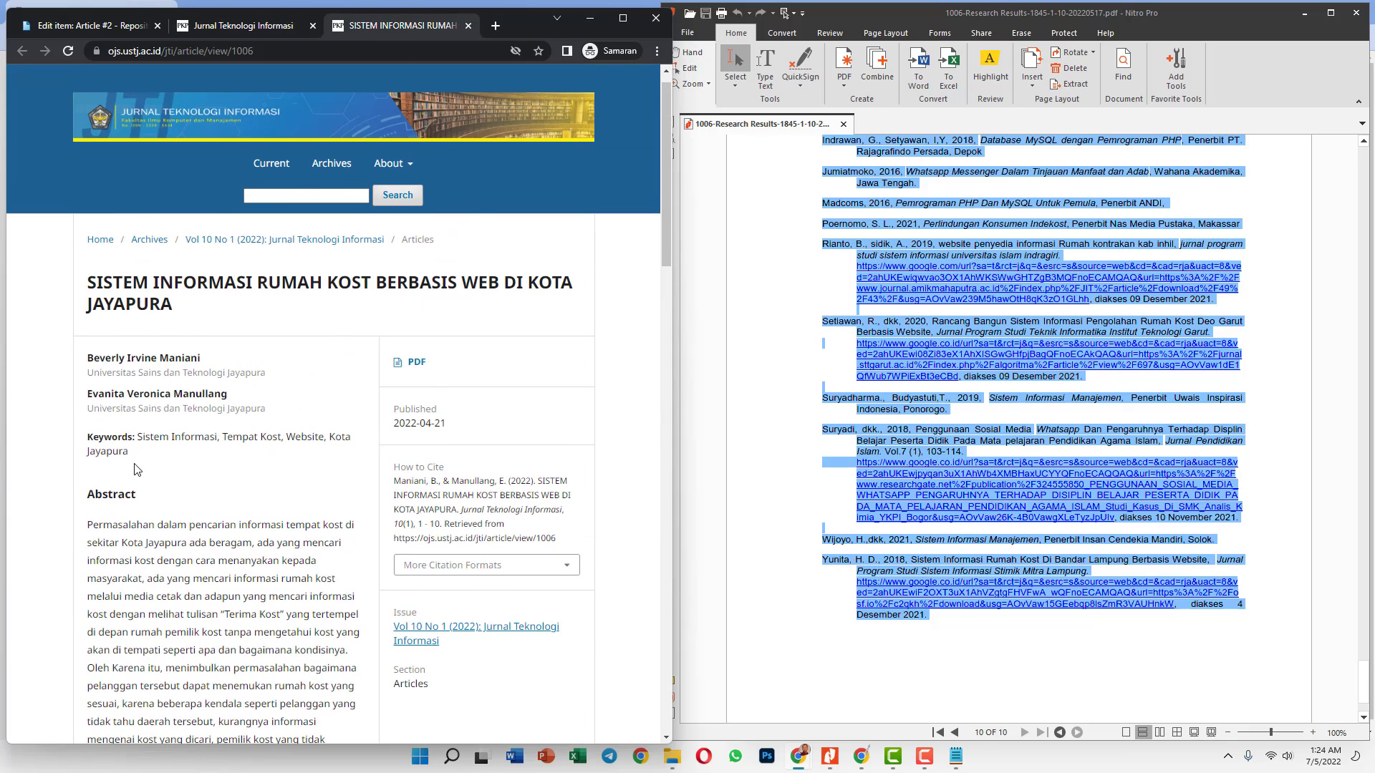
left_click_drag(130, 452, 140, 437)
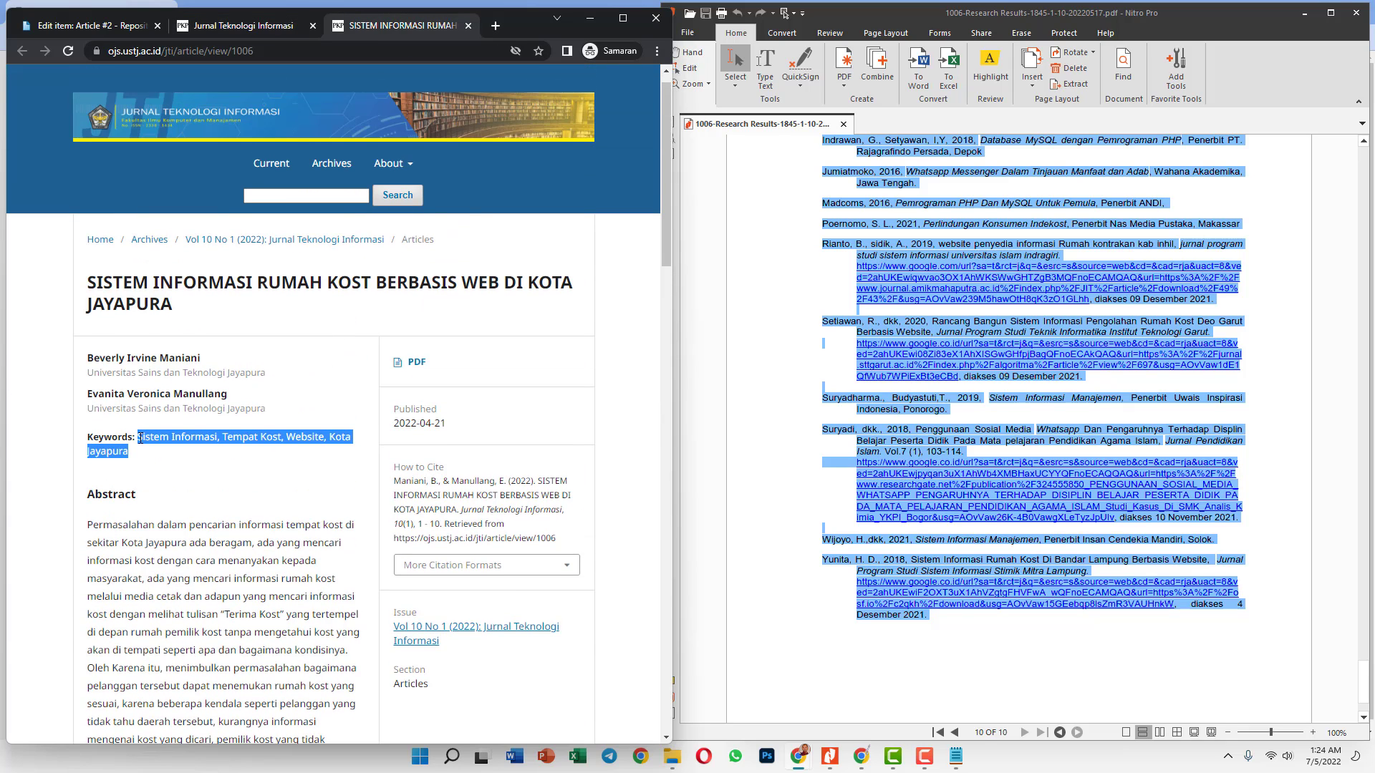
left_click(86, 27)
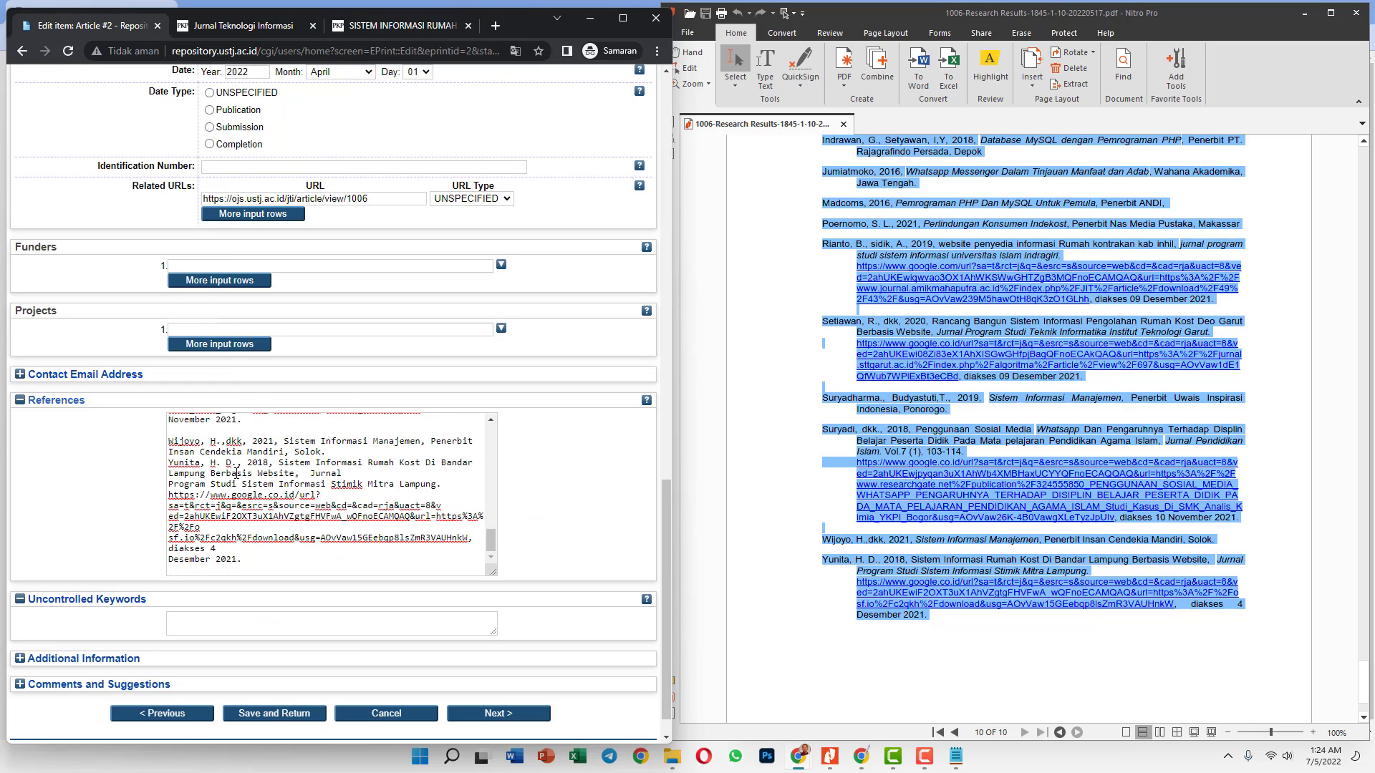
left_click(201, 624)
type("Sistem Informasi, Tempat Kost, Website, Kota Jayapura")
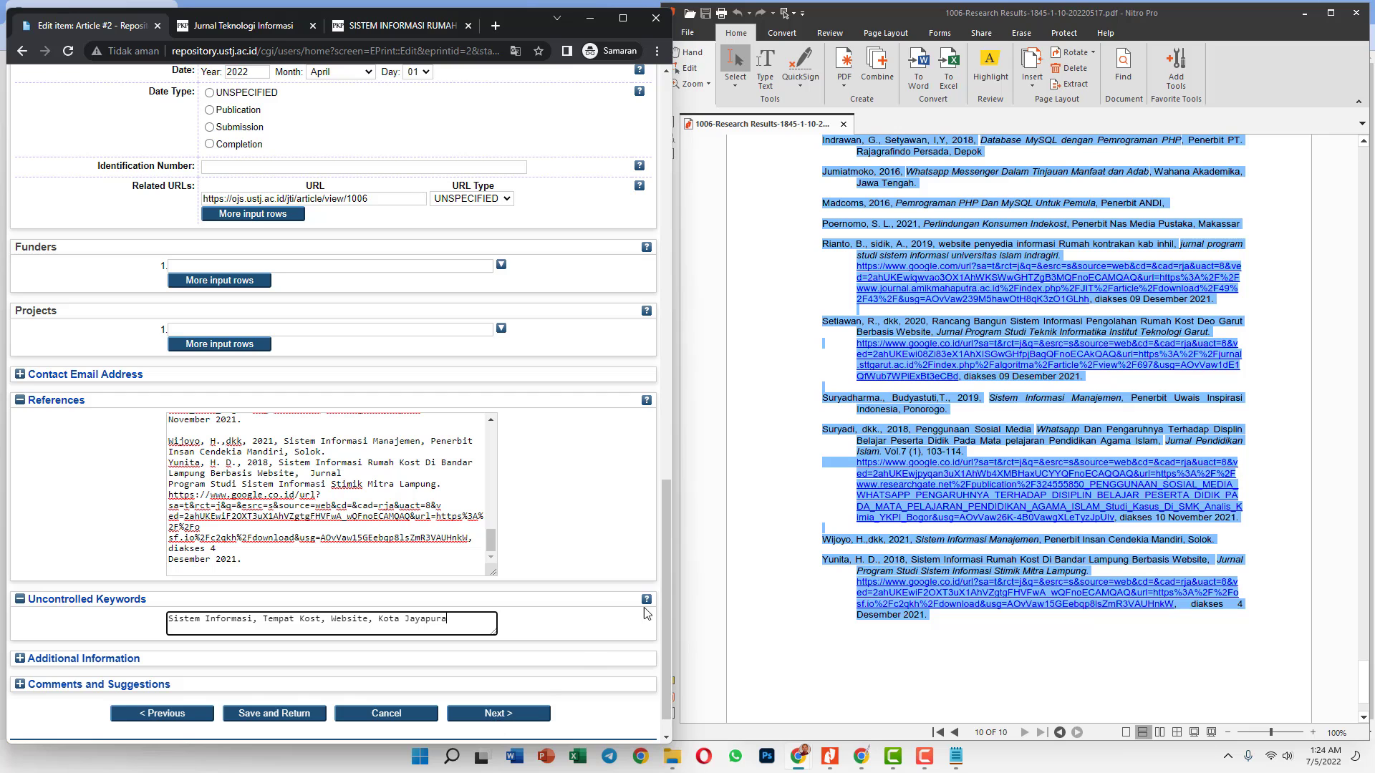
Step: Check the entered item details from the title to the keywords and continue to the Subjects stage
left_click_drag(661, 586, 653, 195)
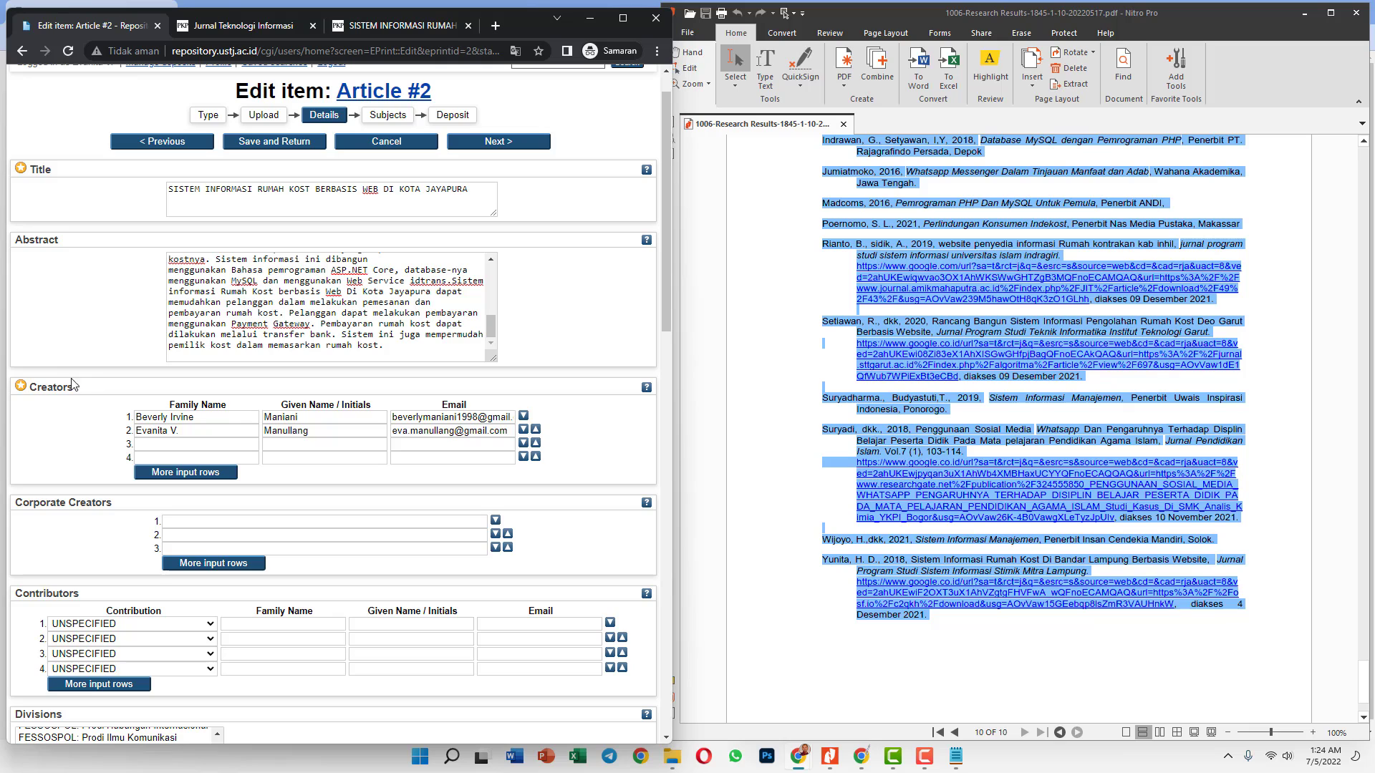
scroll(449, 383, "down", 1)
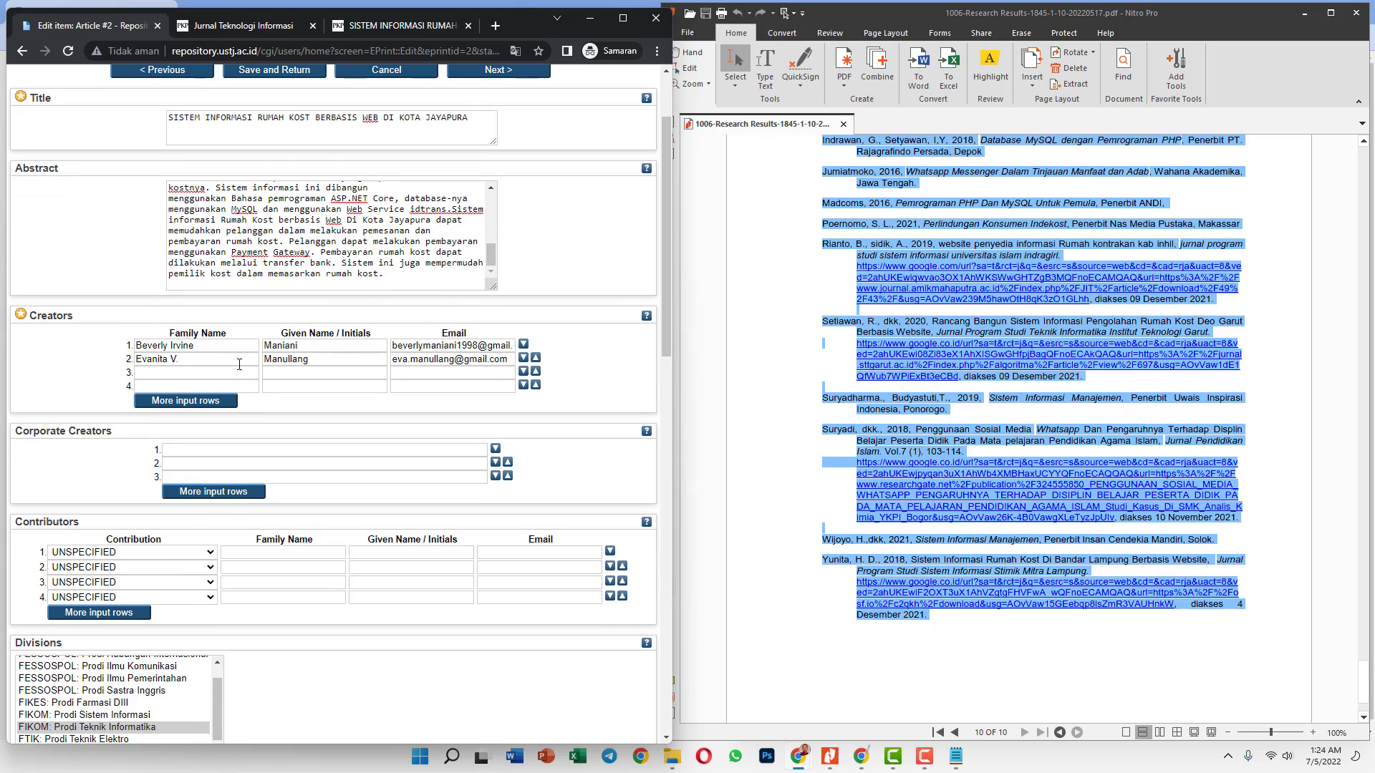
scroll(205, 365, "down", 4)
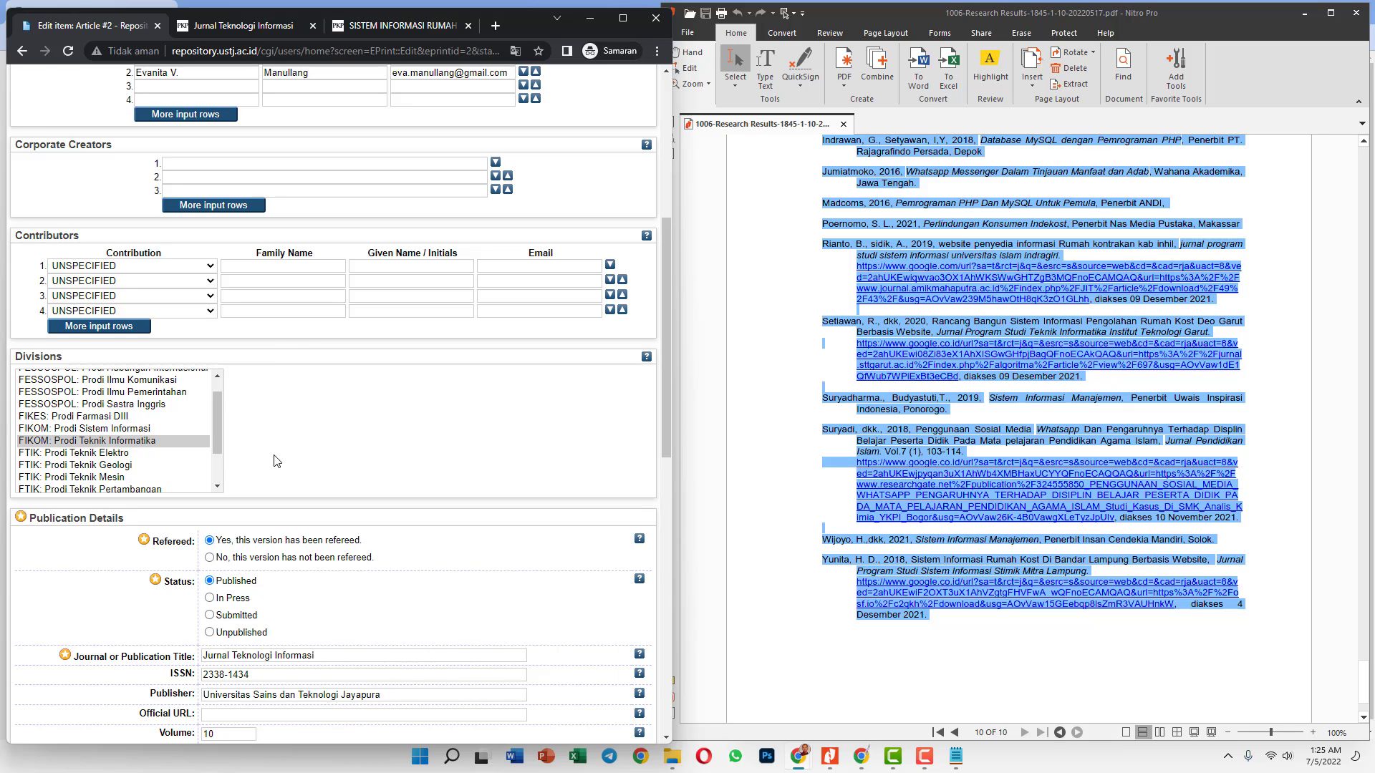
scroll(293, 456, "down", 1)
scroll(301, 422, "down", 3)
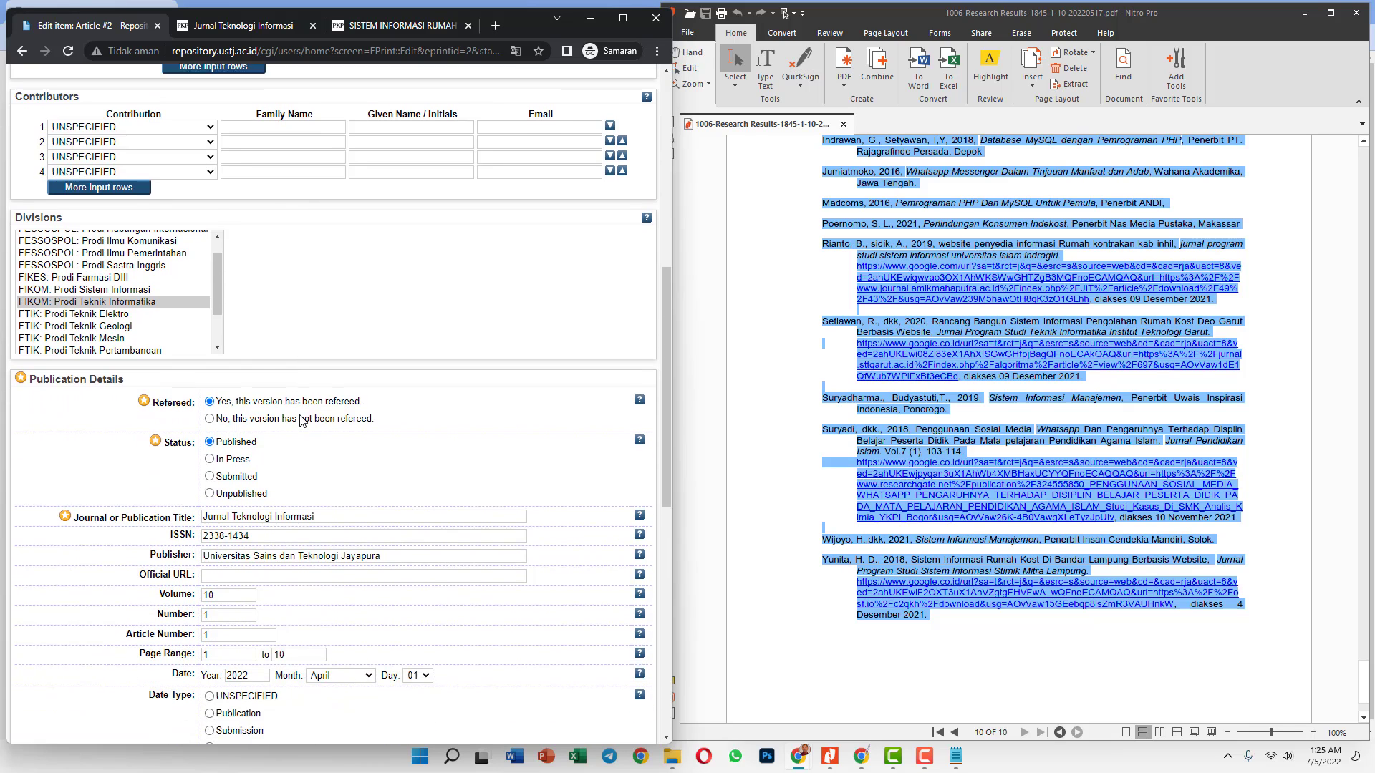
scroll(300, 422, "down", 7)
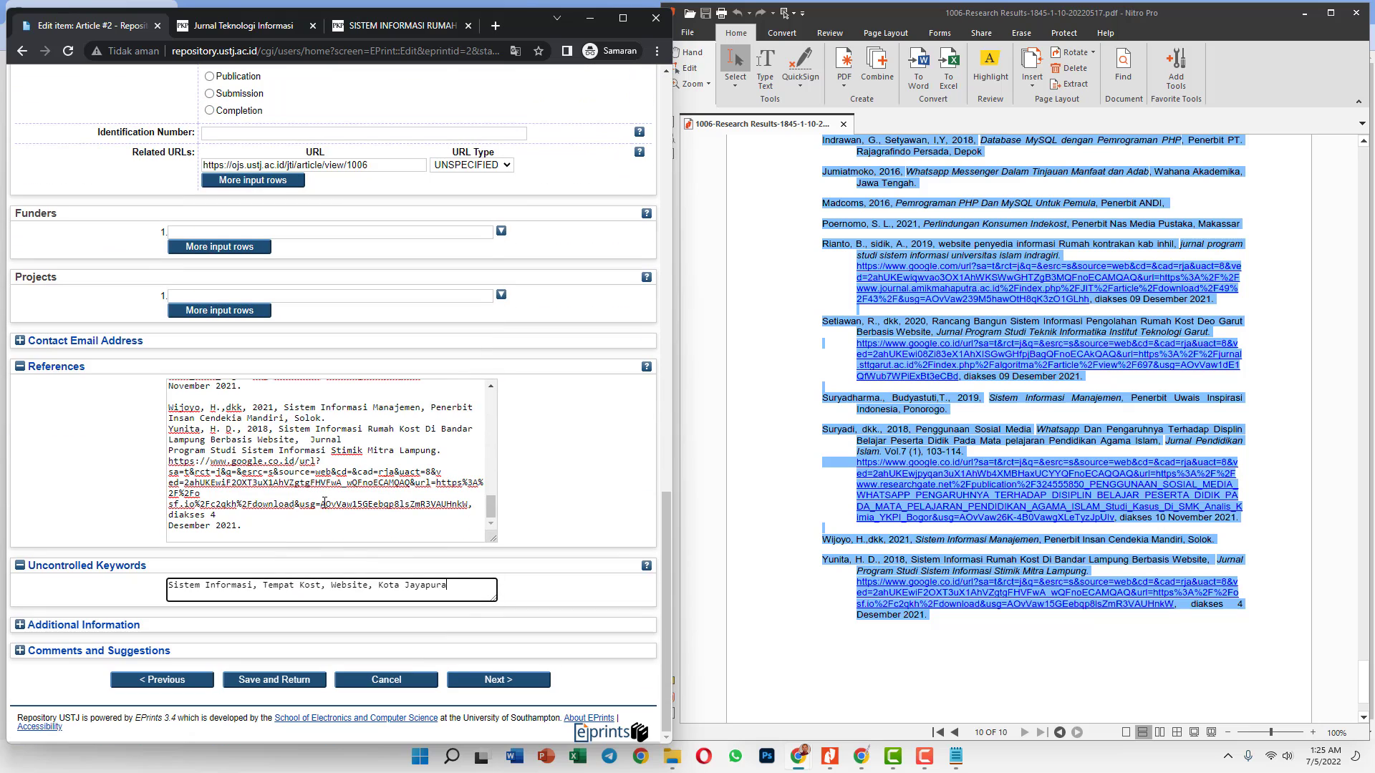
left_click(491, 682)
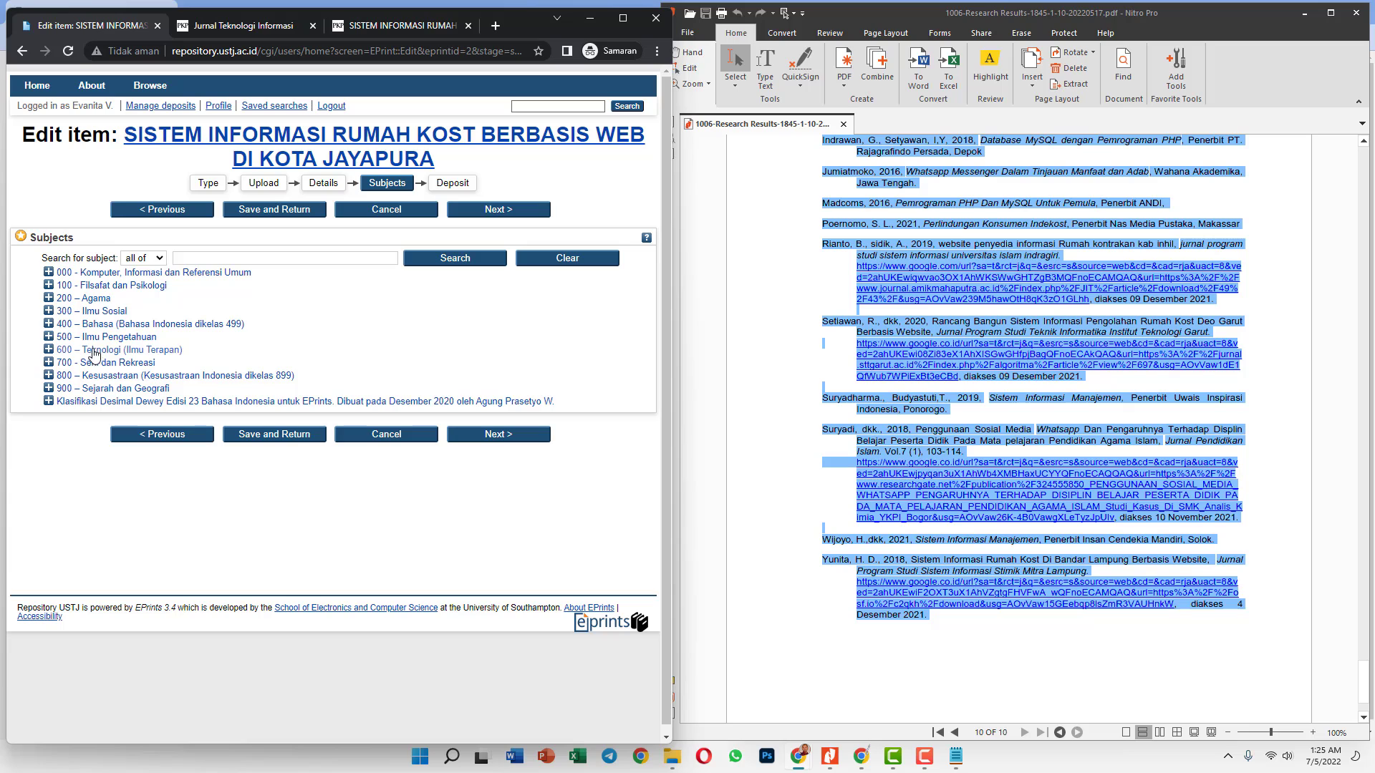
Step: Add the subject 600 Teknologi from the 600 – Teknologi (Ilmu Terapan) group and deposit the item
left_click(49, 350)
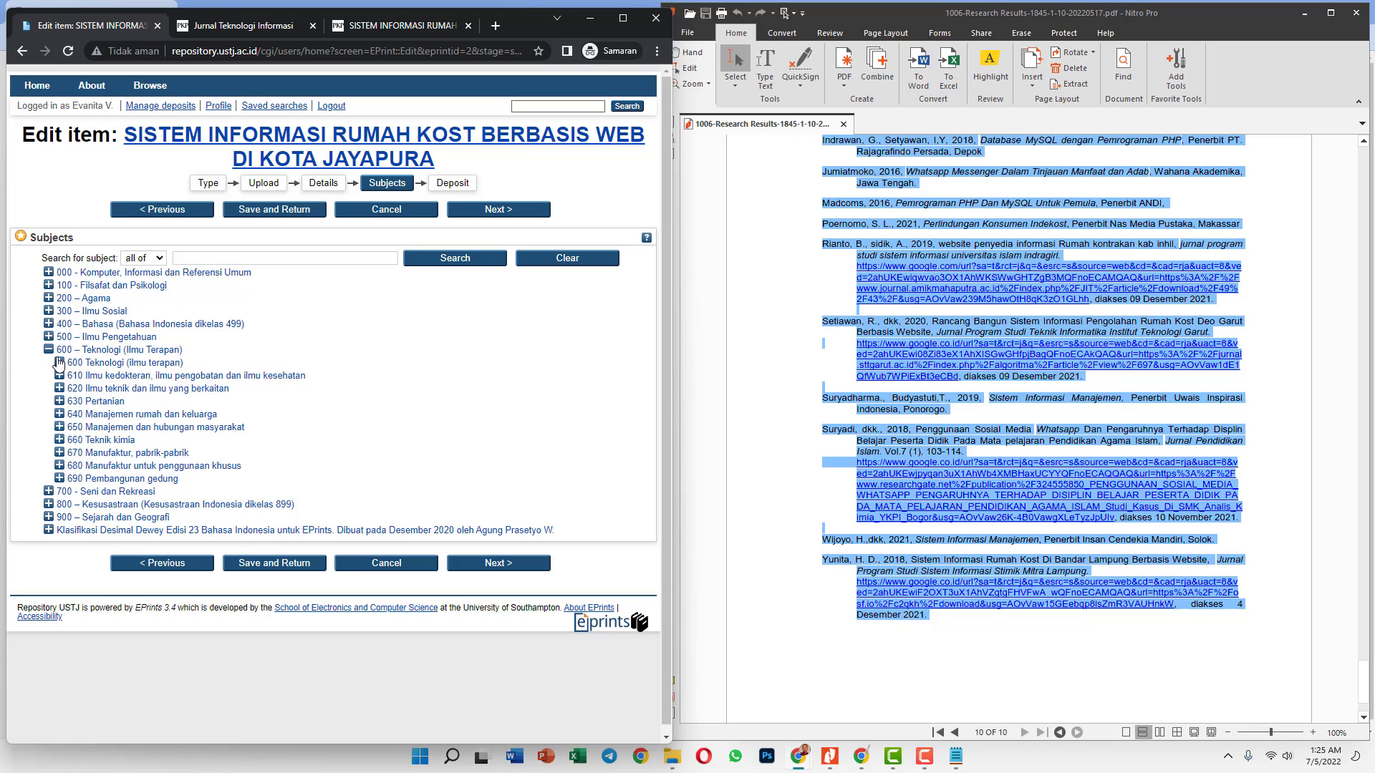
left_click(60, 363)
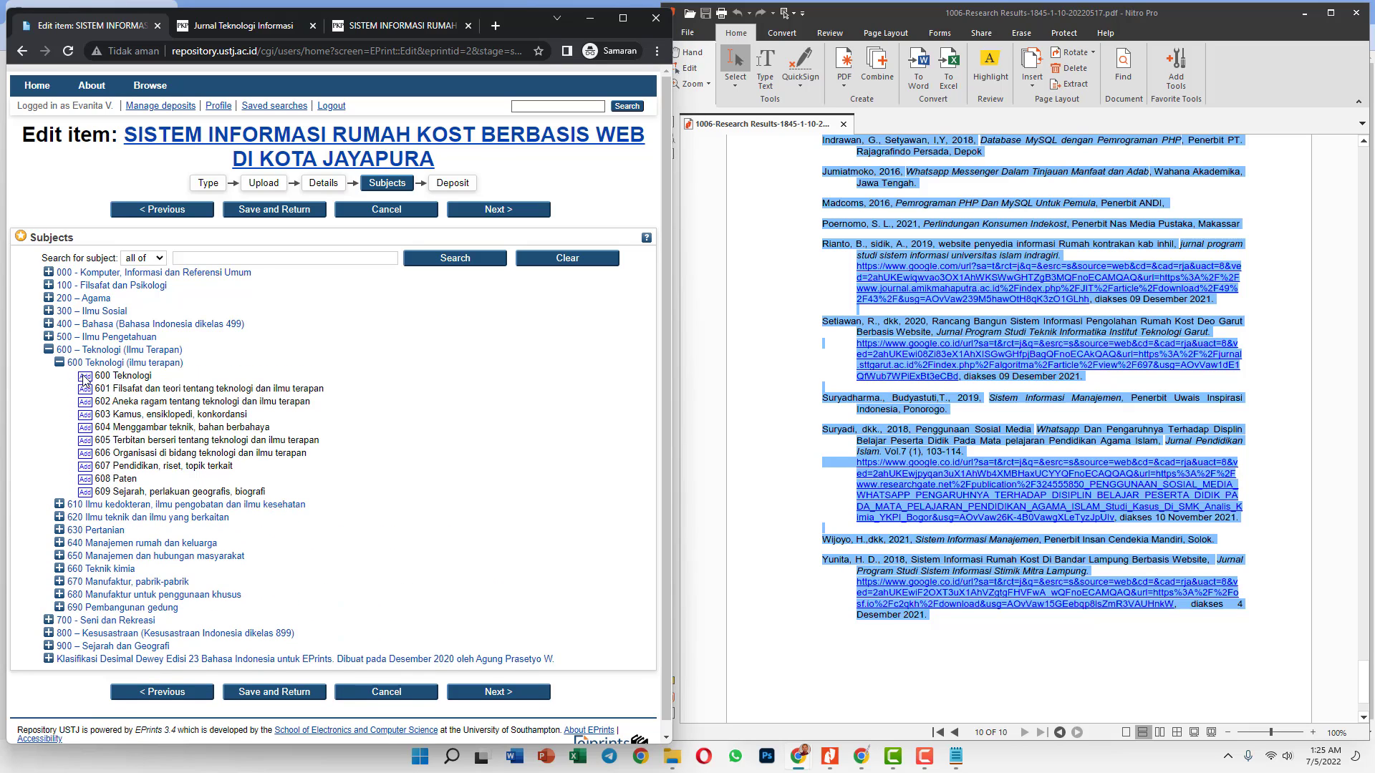
left_click(87, 380)
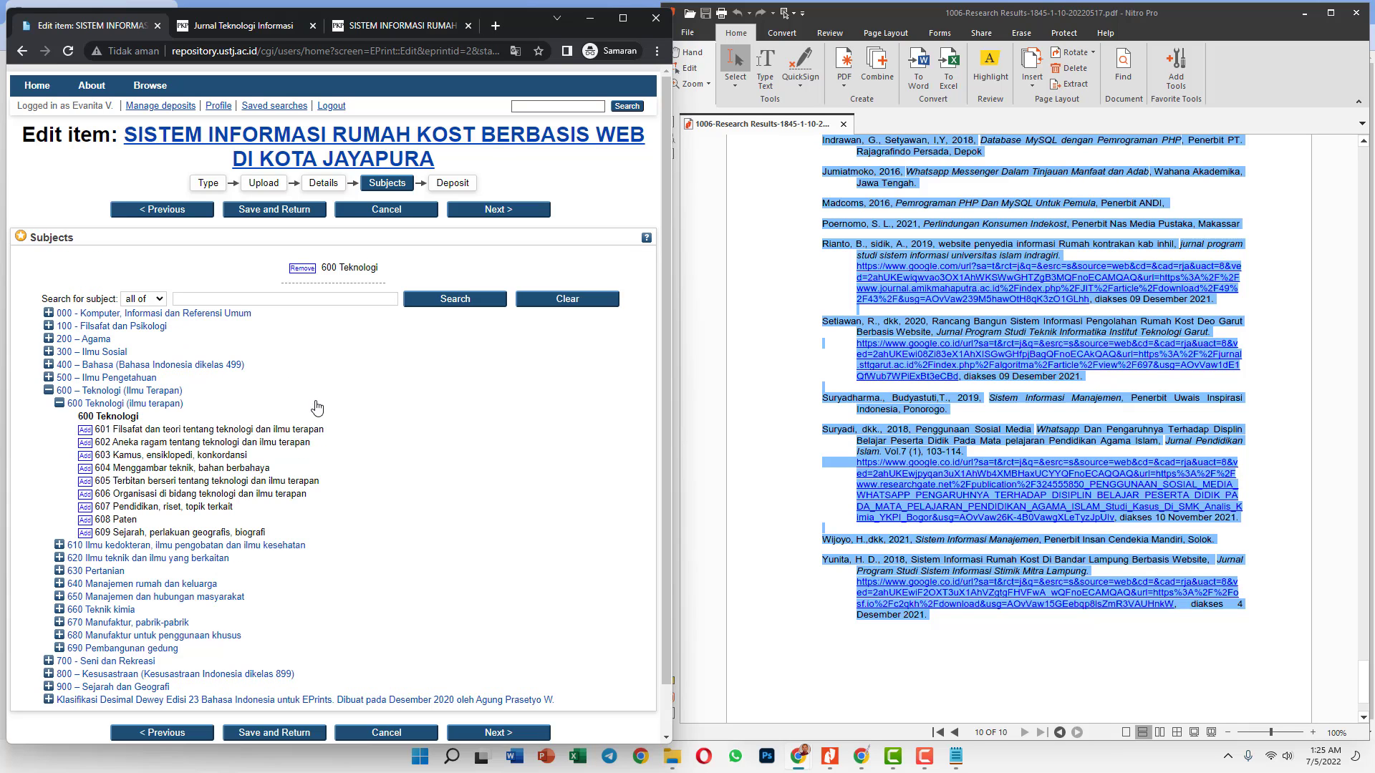
left_click(503, 681)
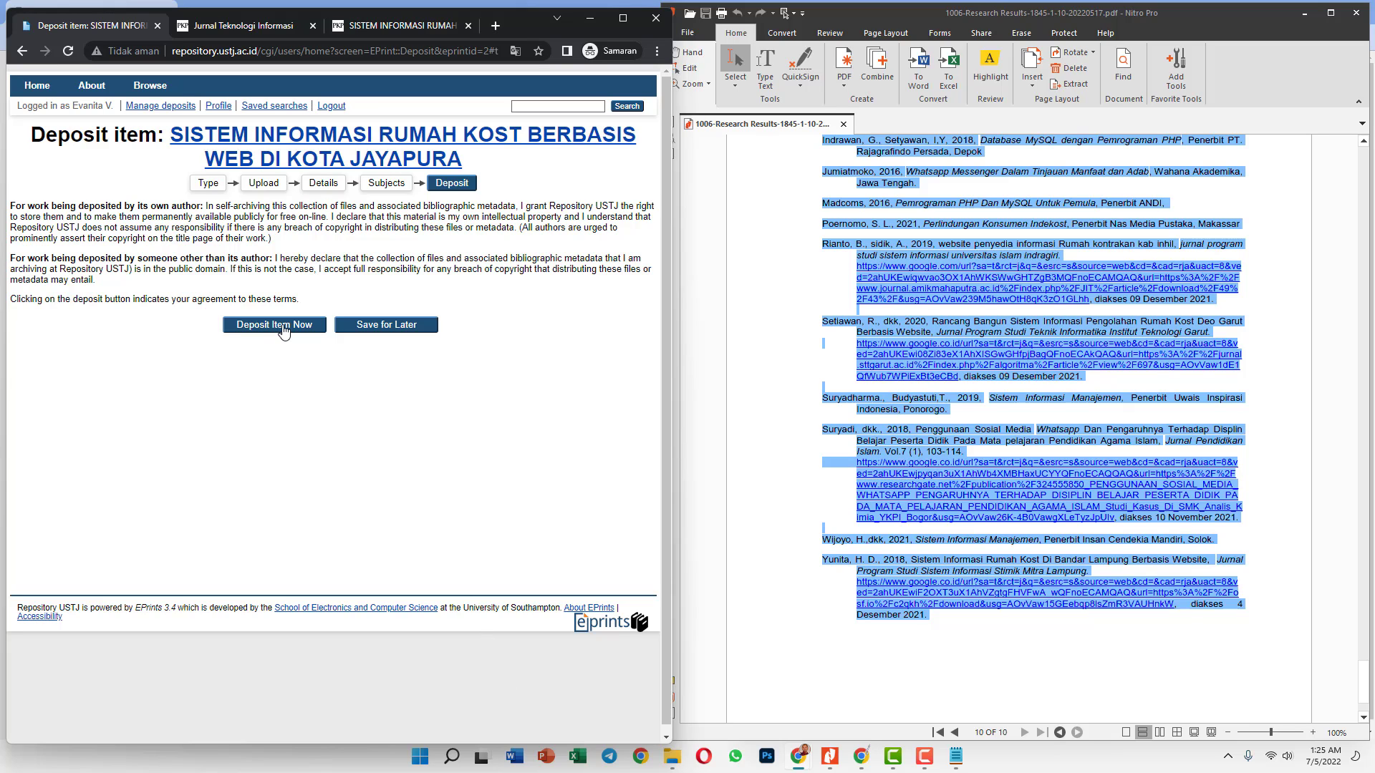
left_click(284, 328)
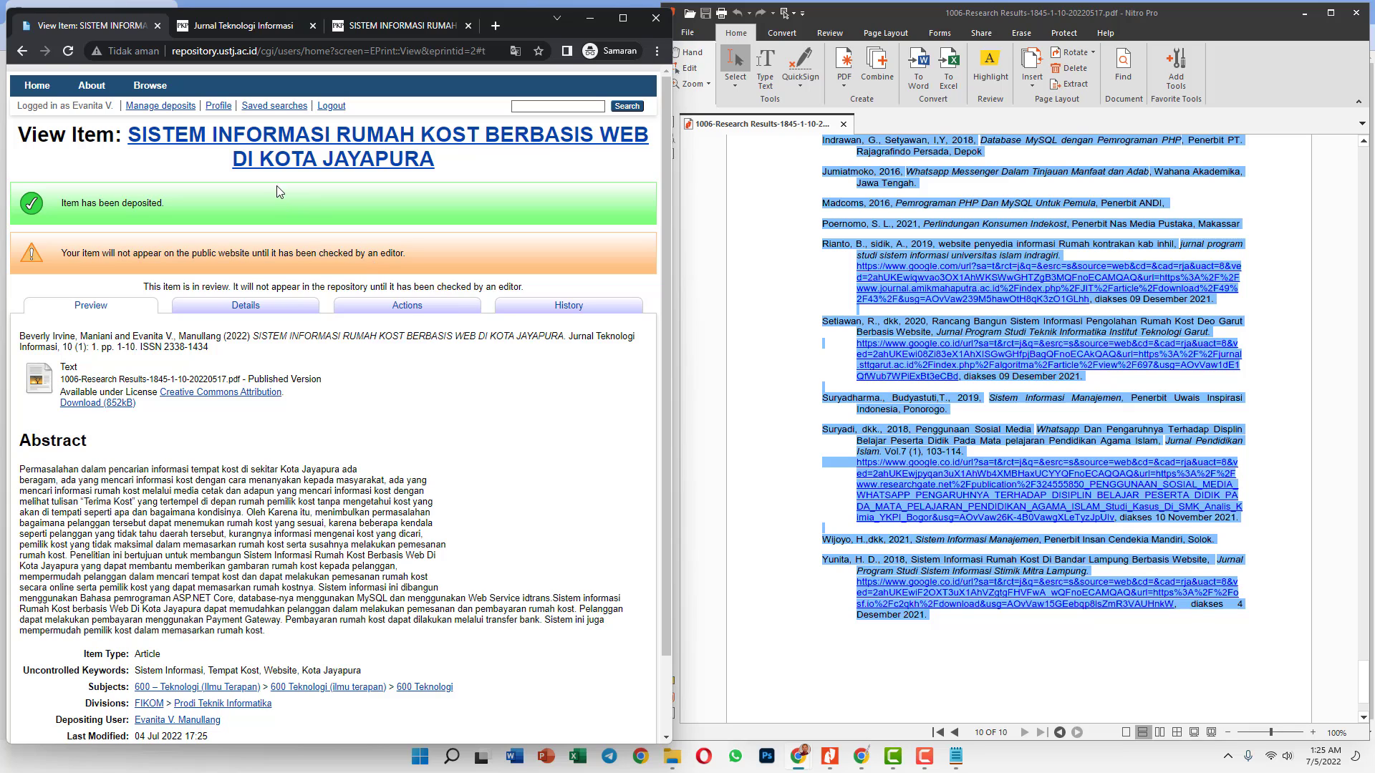
Step: Check the article's status in the list of managed deposits and switch to the Chrome window of the Perpustakaan USTJ account
left_click(175, 106)
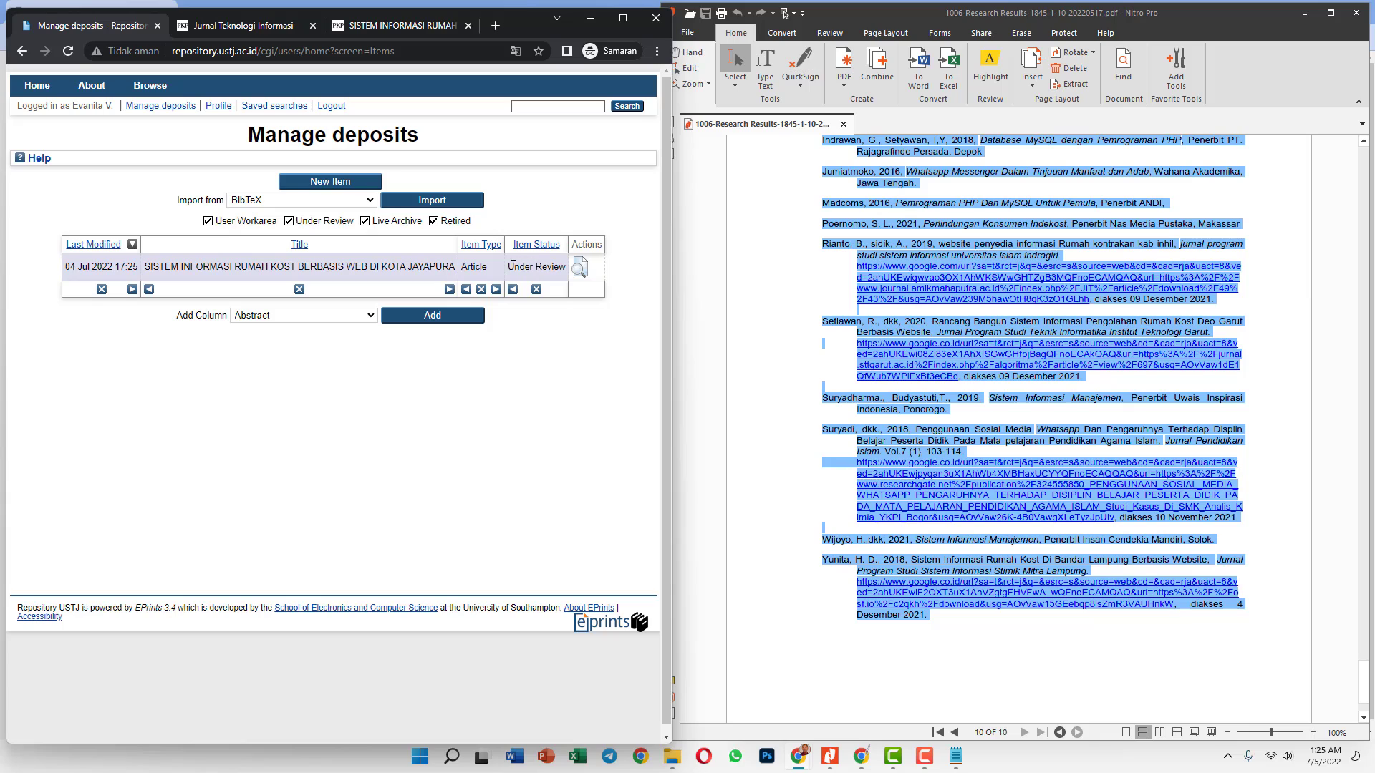
left_click_drag(510, 270, 552, 266)
mouse_move(146, 93)
left_click(800, 758)
left_click(775, 702)
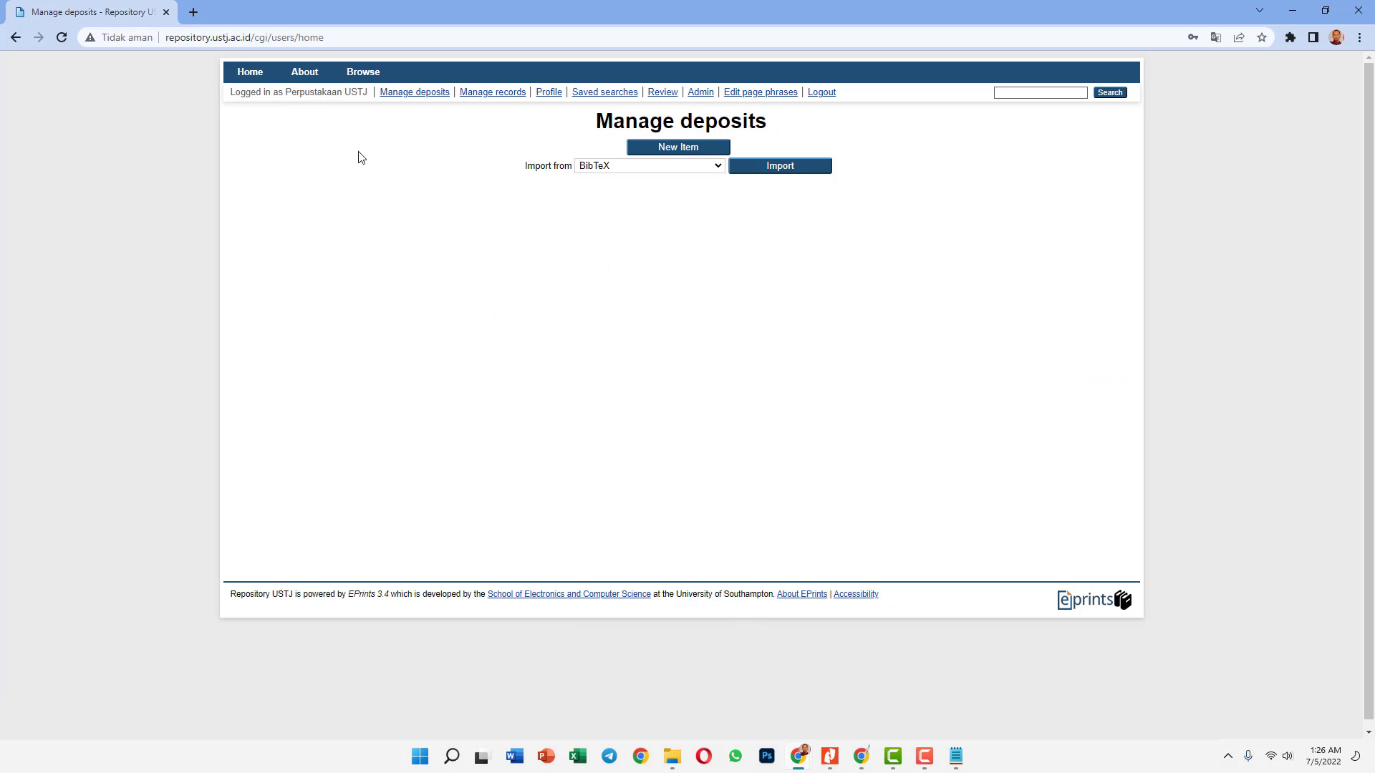
Step: Open the submitted article from the review list for editing and look through its Type, Upload and Details stages
left_click(662, 94)
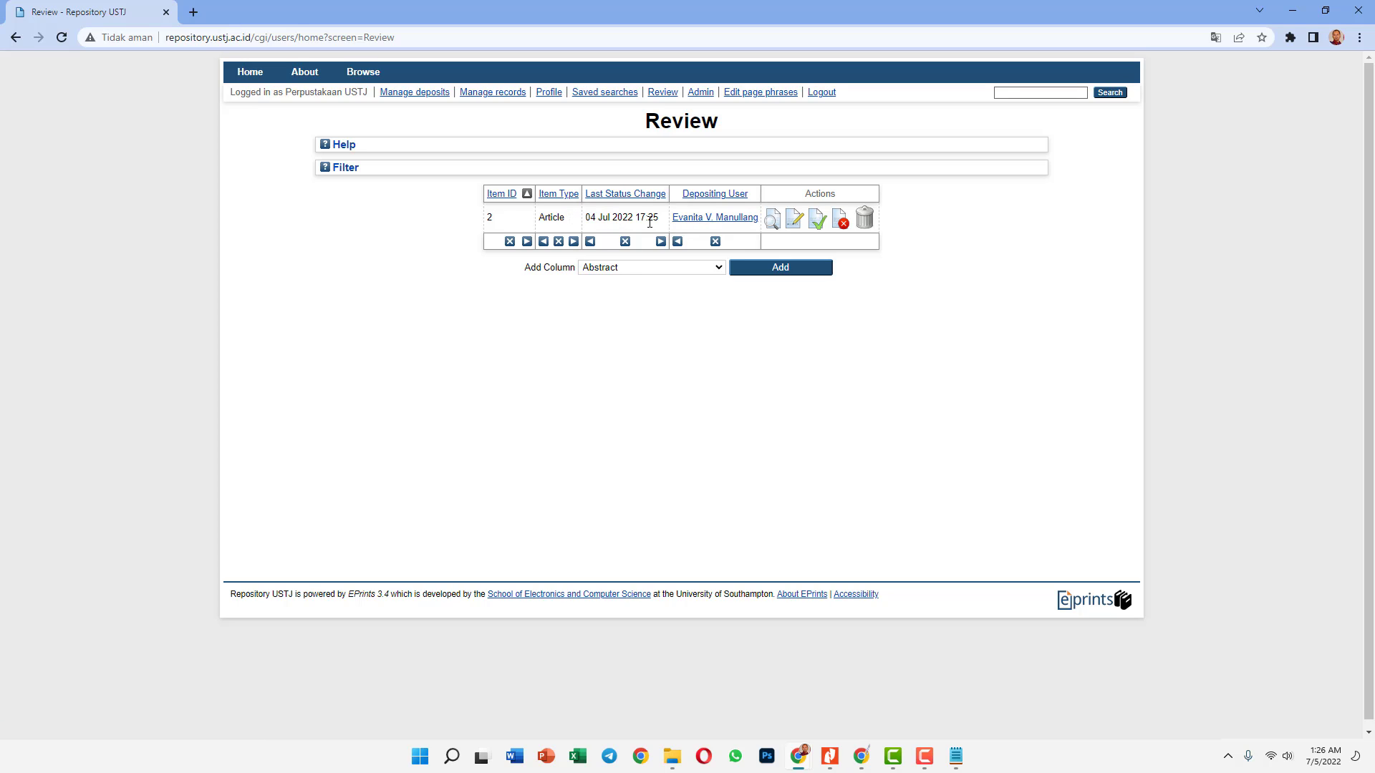
left_click(797, 223)
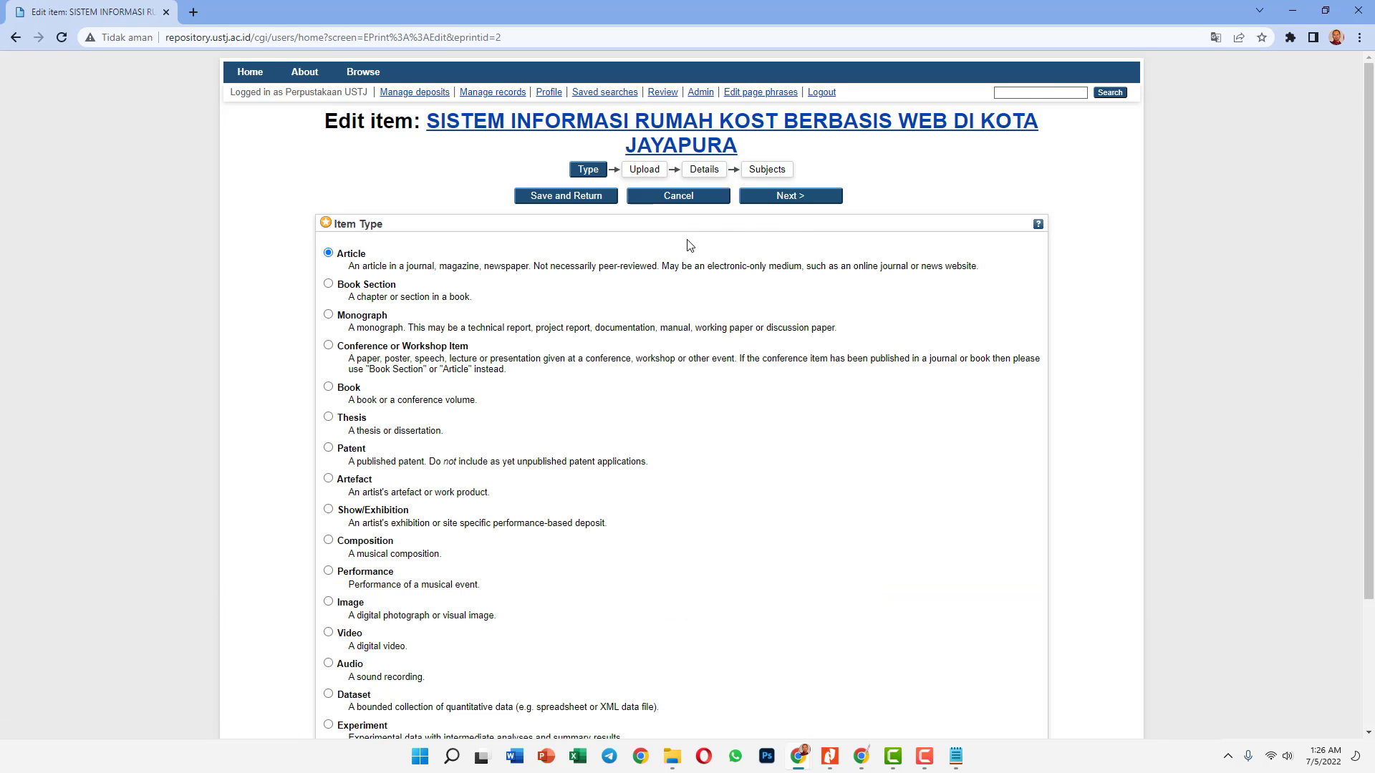
left_click(770, 198)
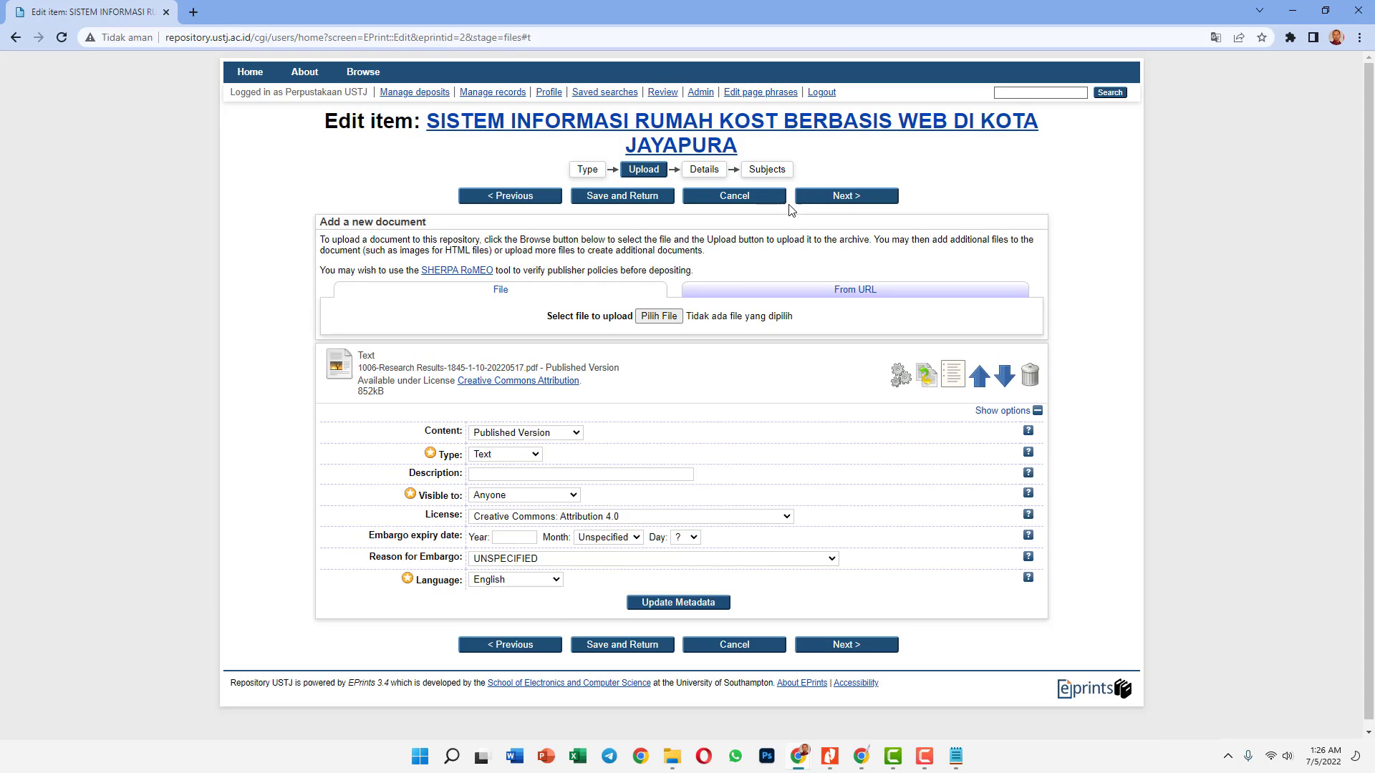
left_click(839, 198)
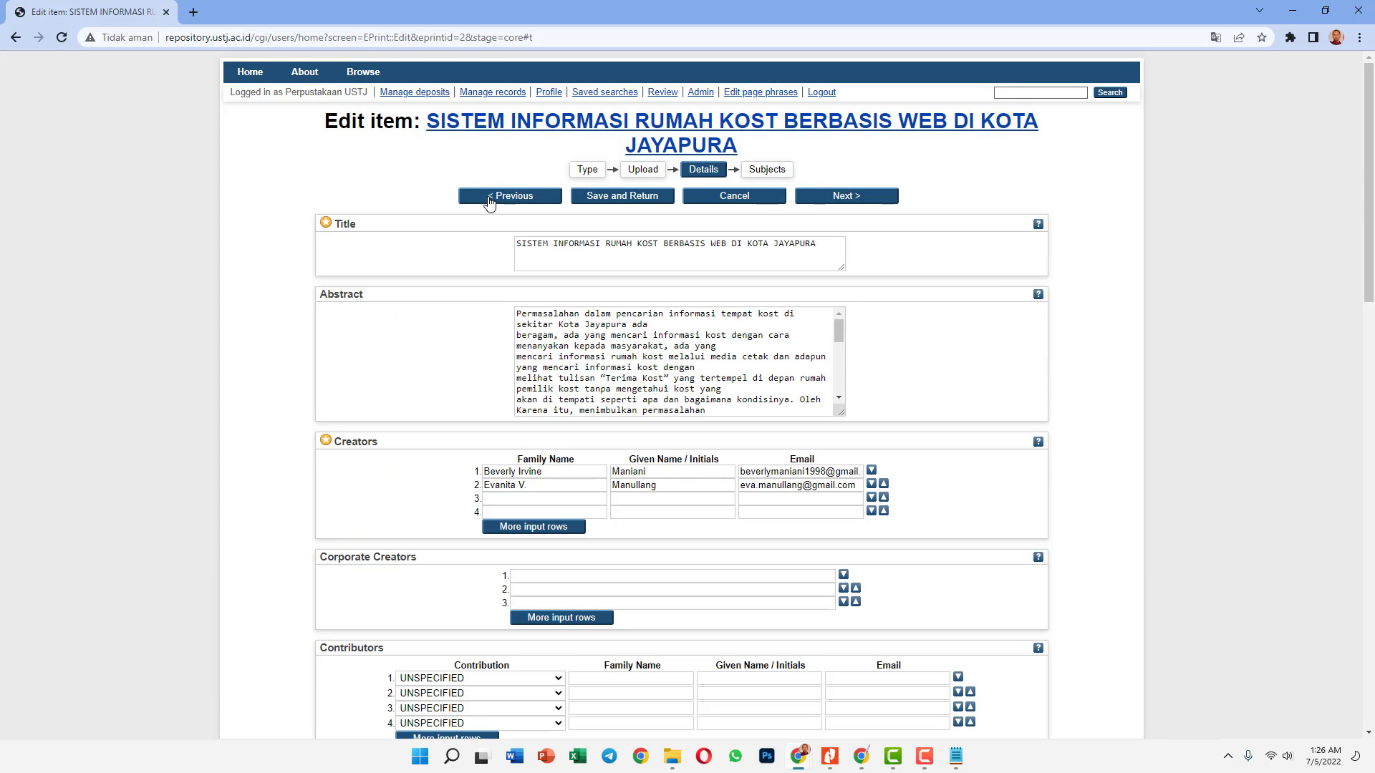
Step: Return to the review list and move the article into the repository's live archive
left_click(663, 92)
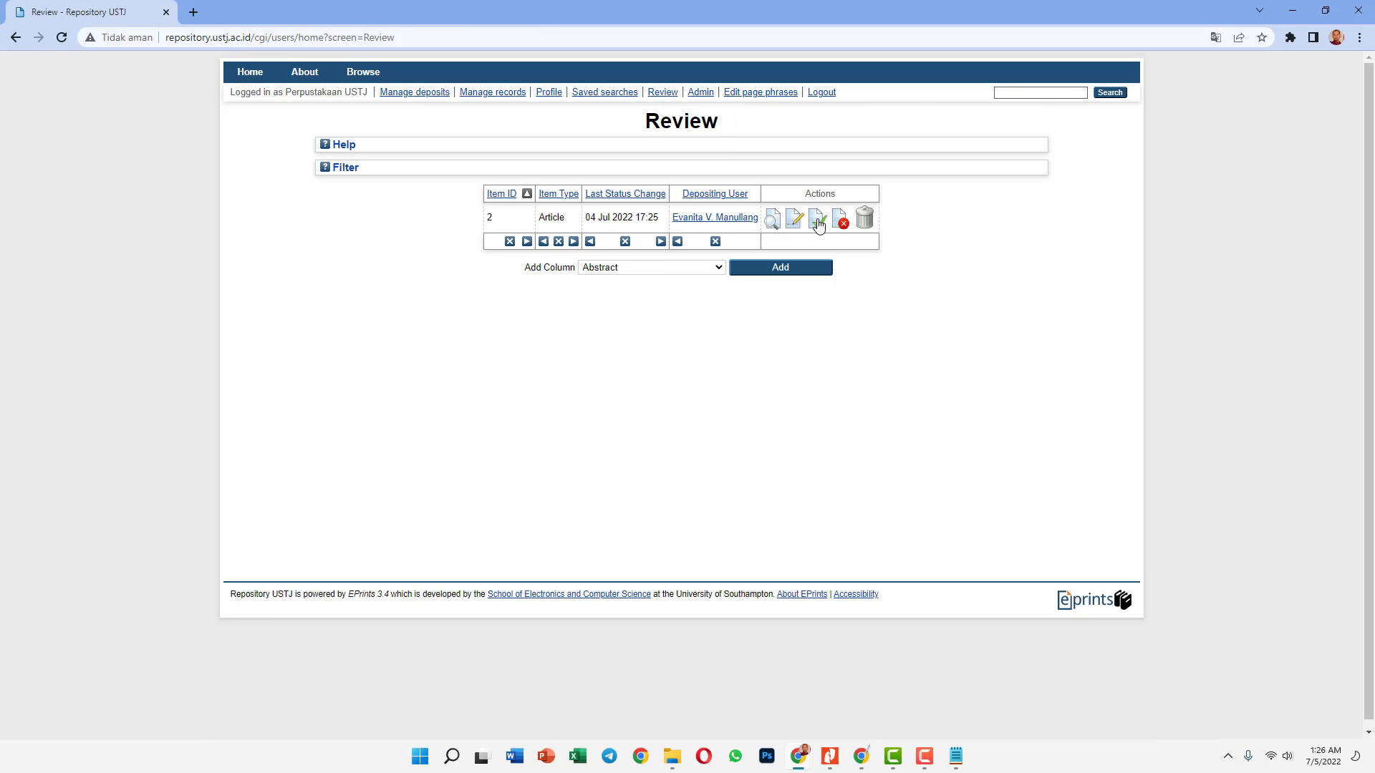
left_click(818, 221)
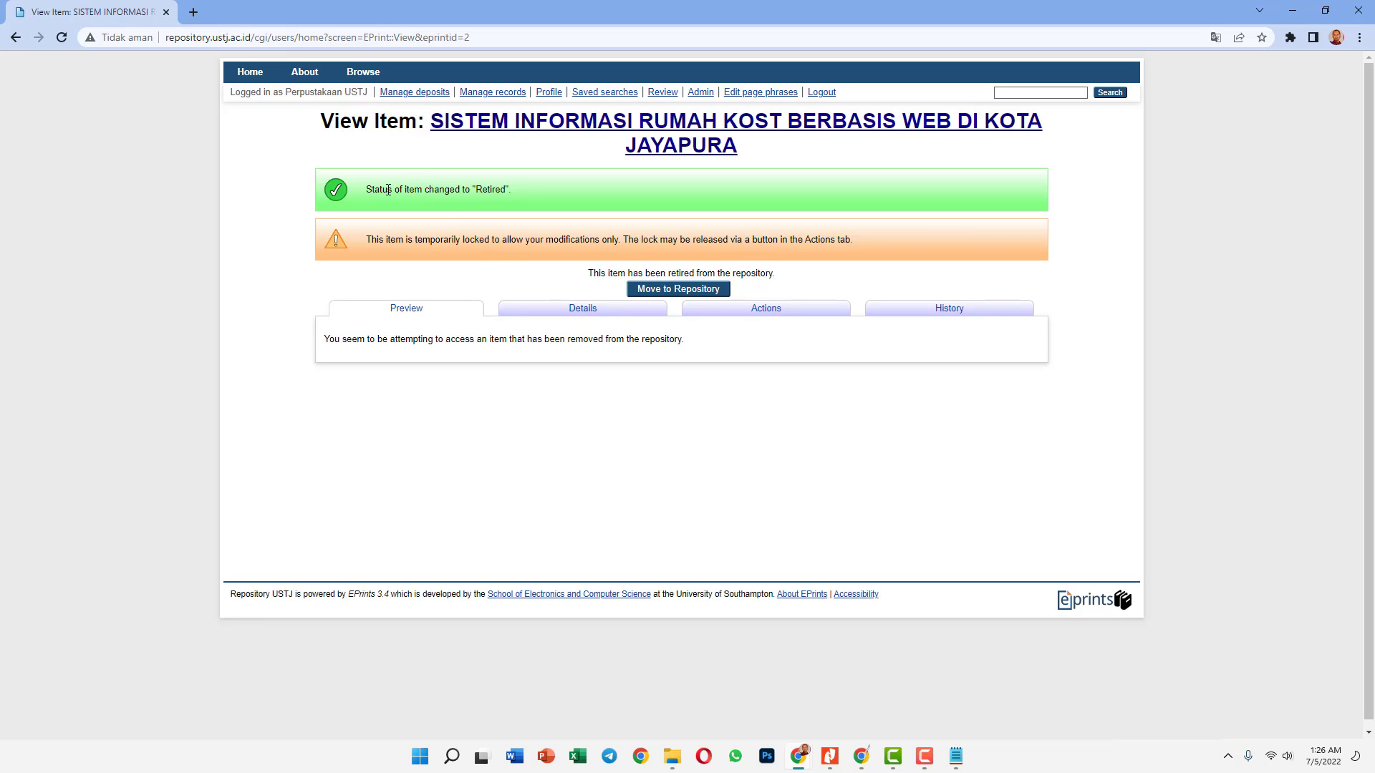
left_click(651, 290)
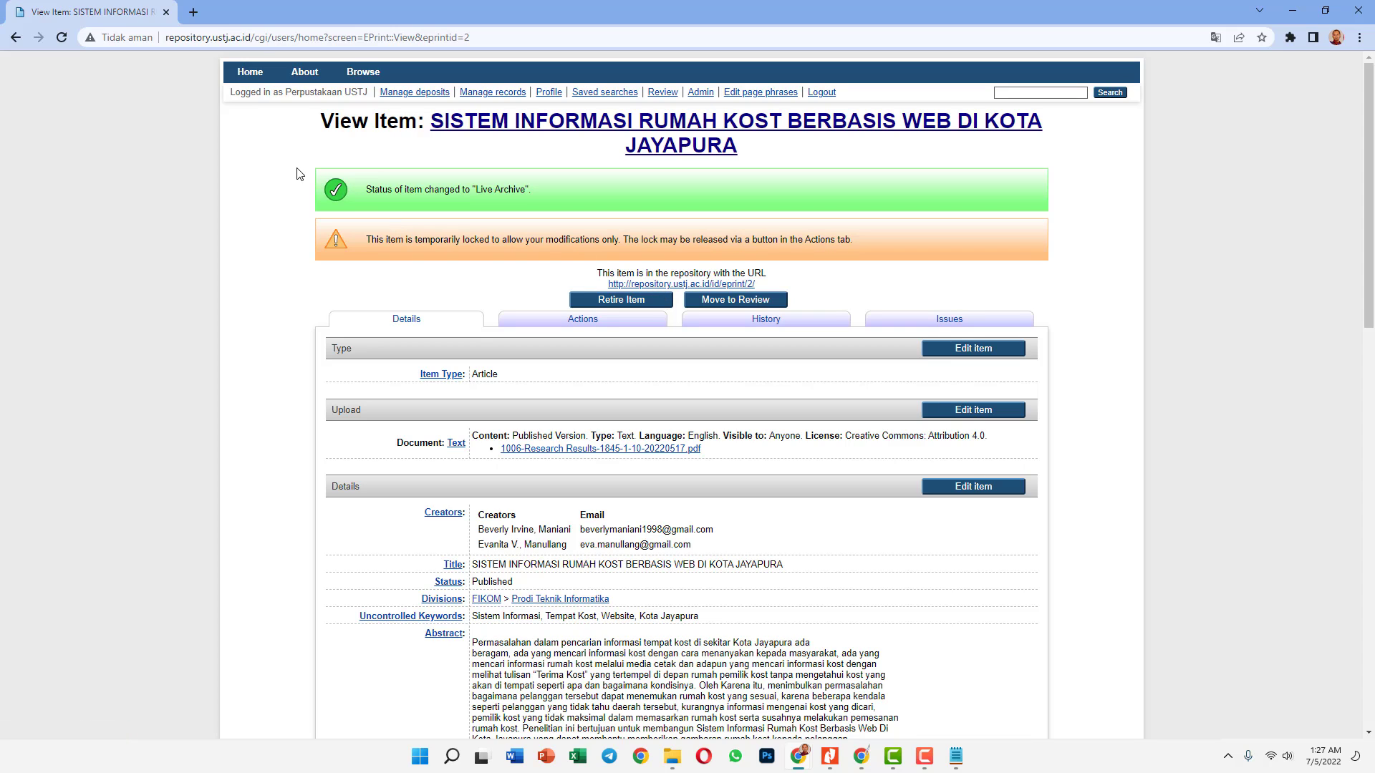
Step: Reload the article's item page and queue the item for re-indexing
left_click(61, 37)
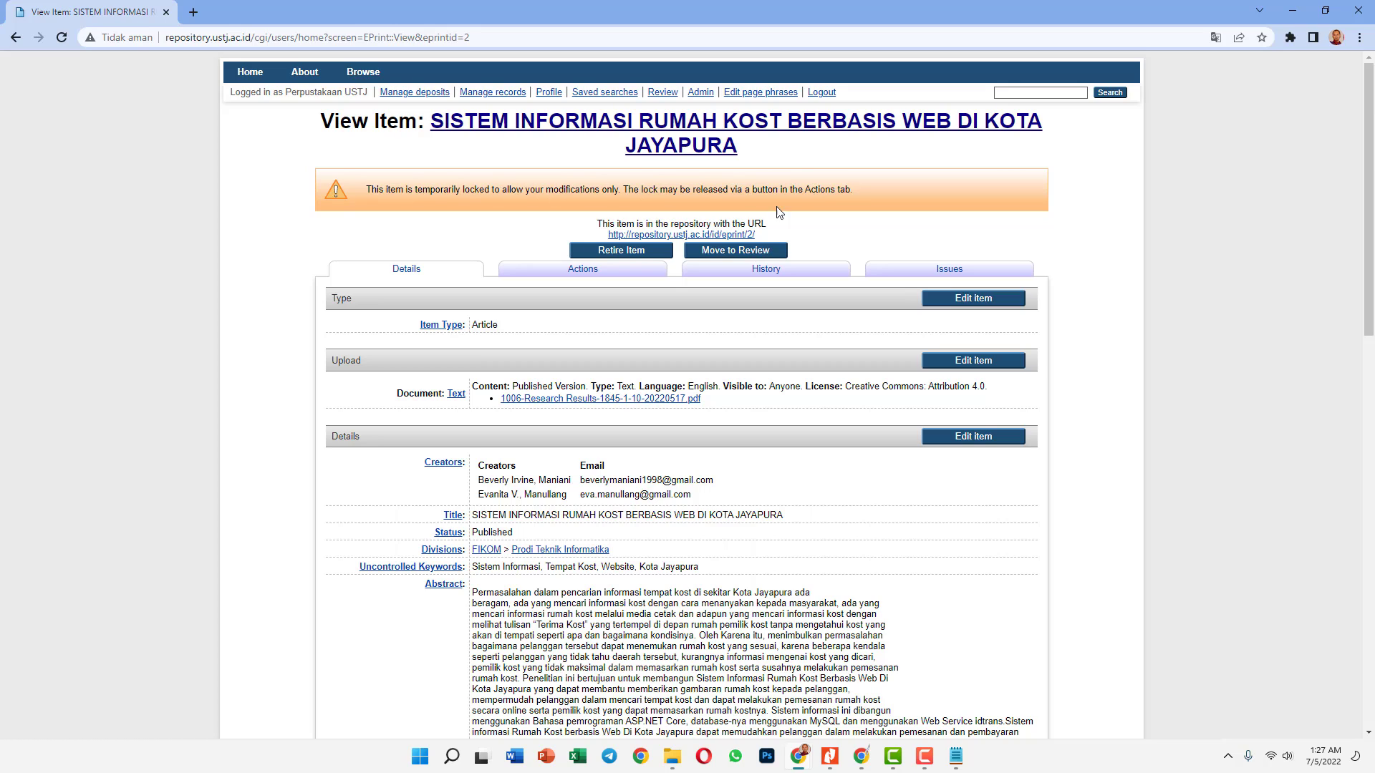
left_click(581, 270)
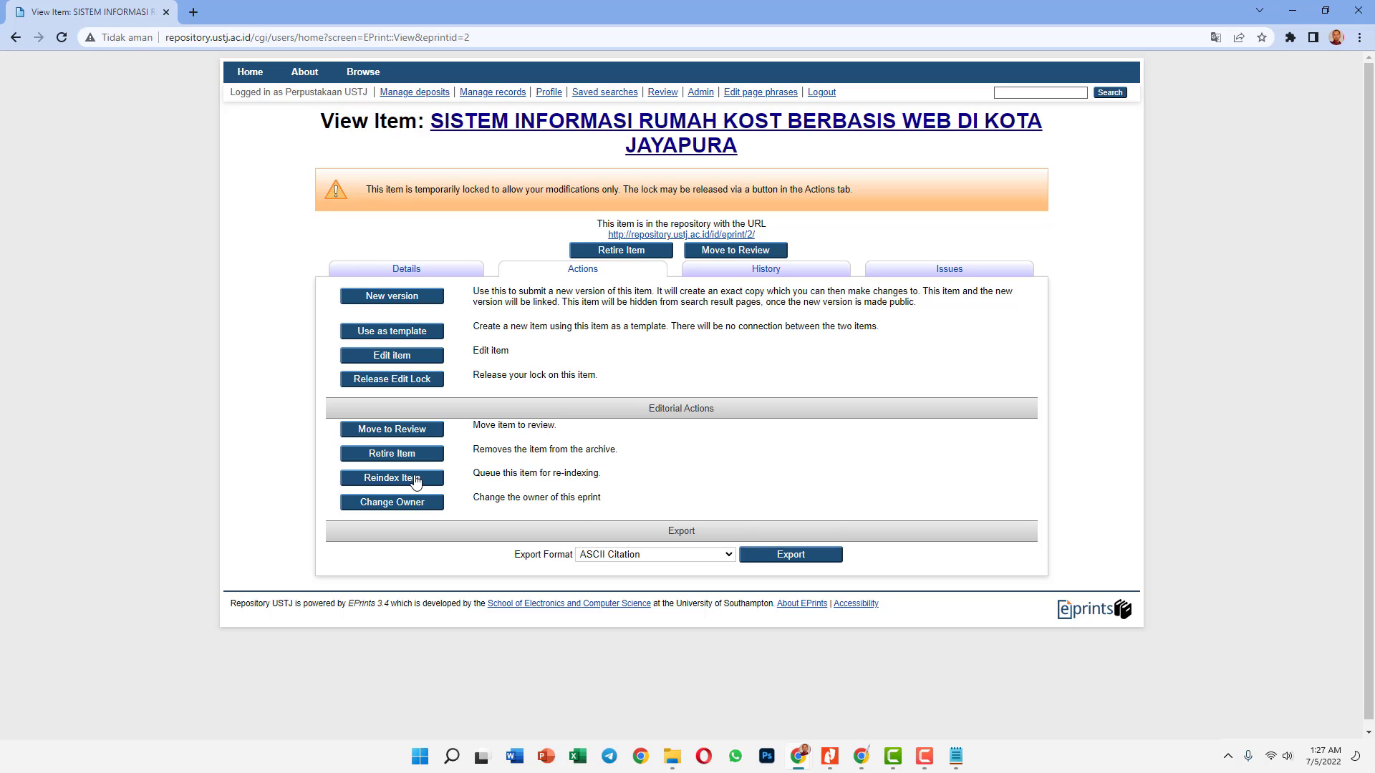
left_click(415, 479)
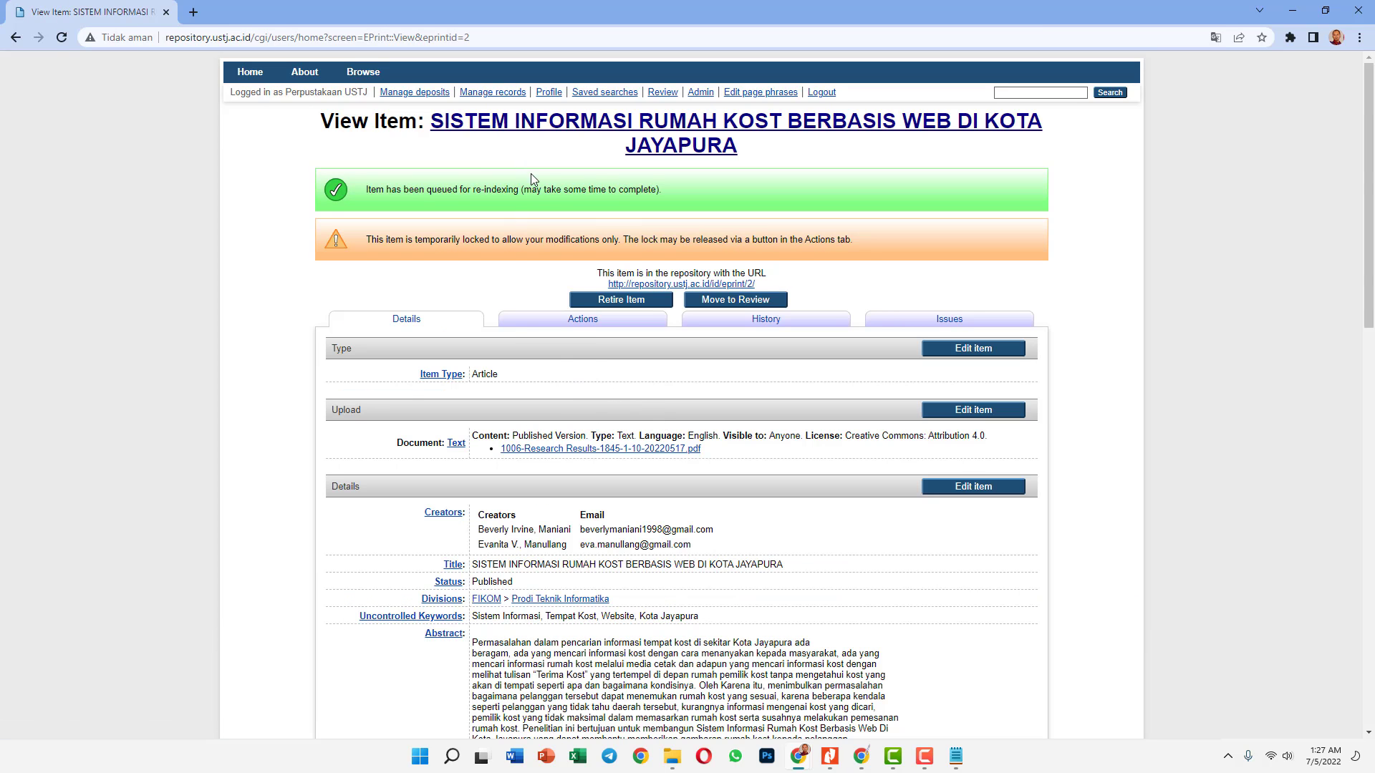
Step: Browse the repository by division in a new tab and open the Prodi Teknik Informatika listing
mouse_move(363, 74)
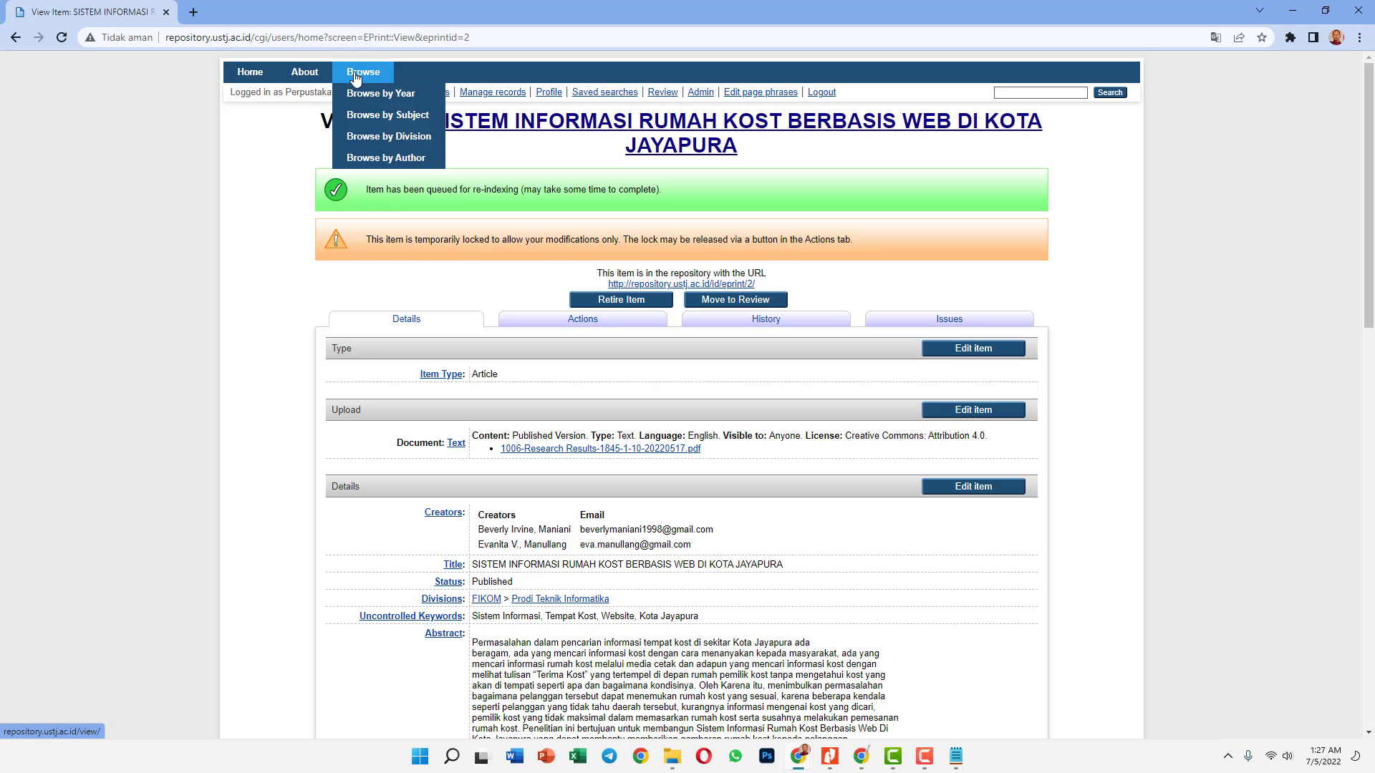
right_click(391, 141)
left_click(392, 146)
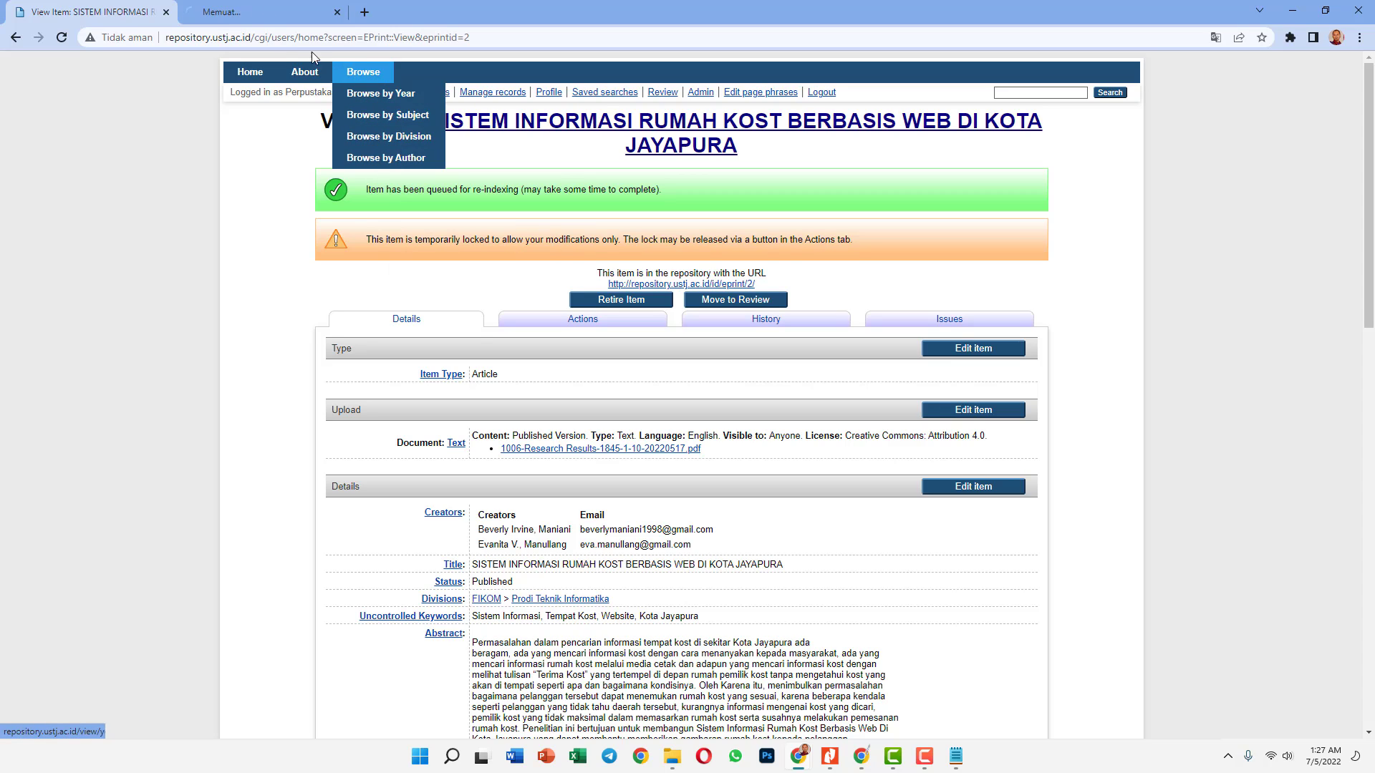
left_click(251, 12)
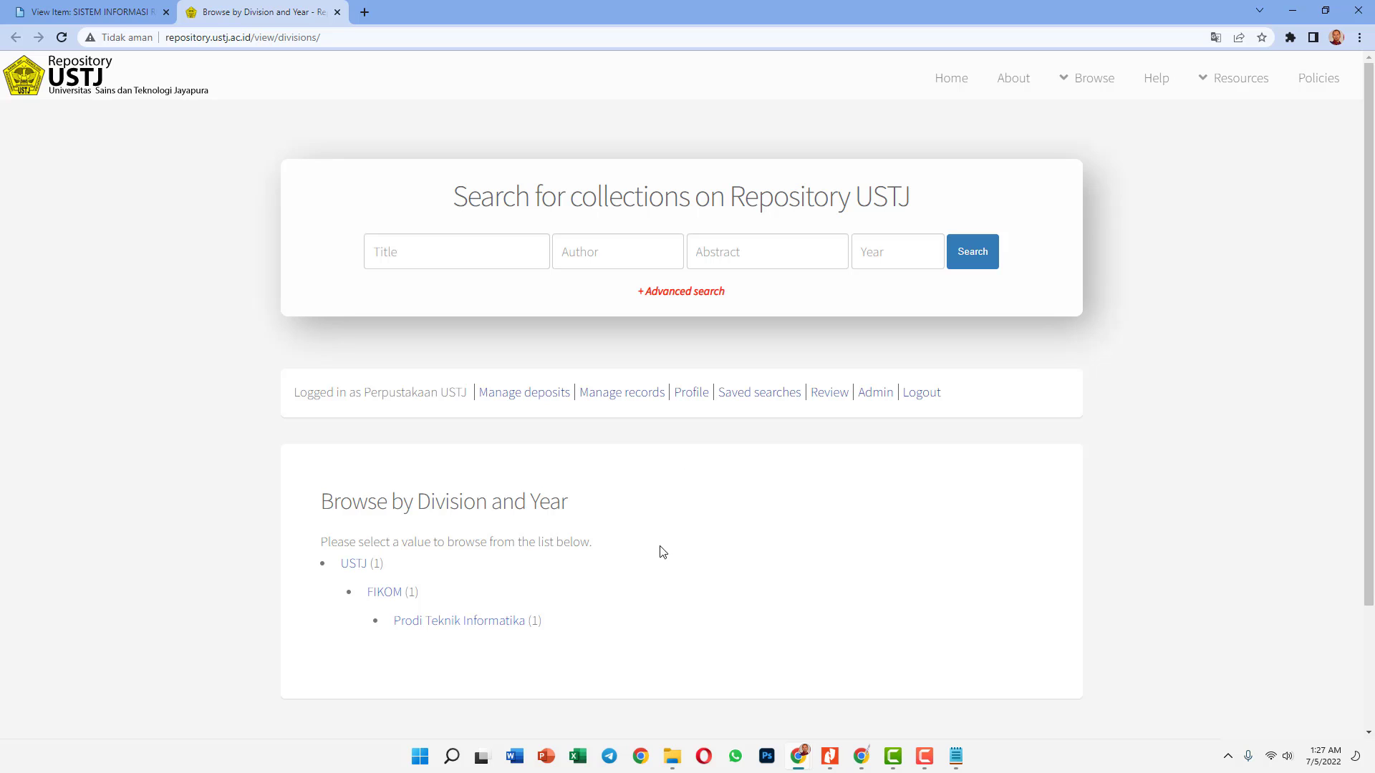
left_click(456, 623)
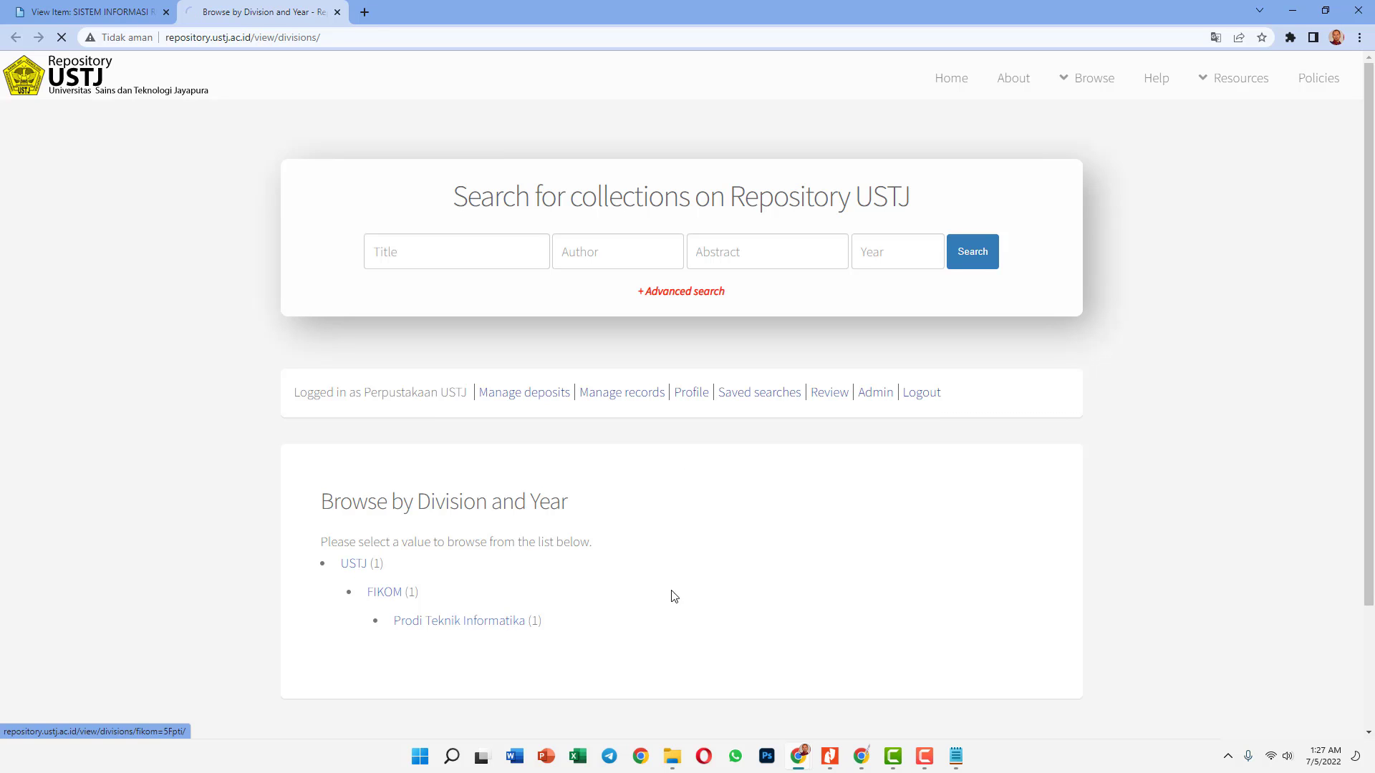
Step: Open the 2022 listing under Prodi Teknik Informatika and check the article's entry
scroll(737, 580, "down", 1)
scroll(738, 580, "down", 1)
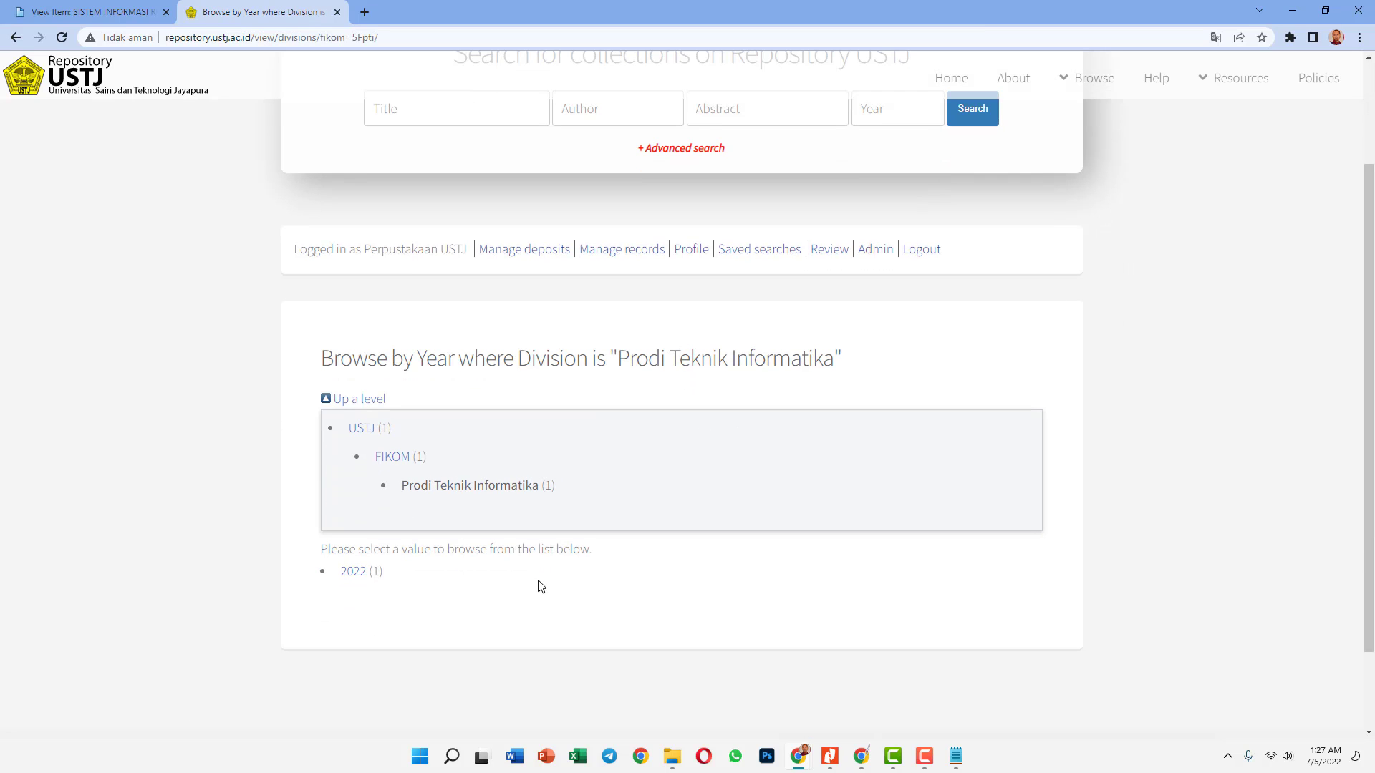
left_click(351, 573)
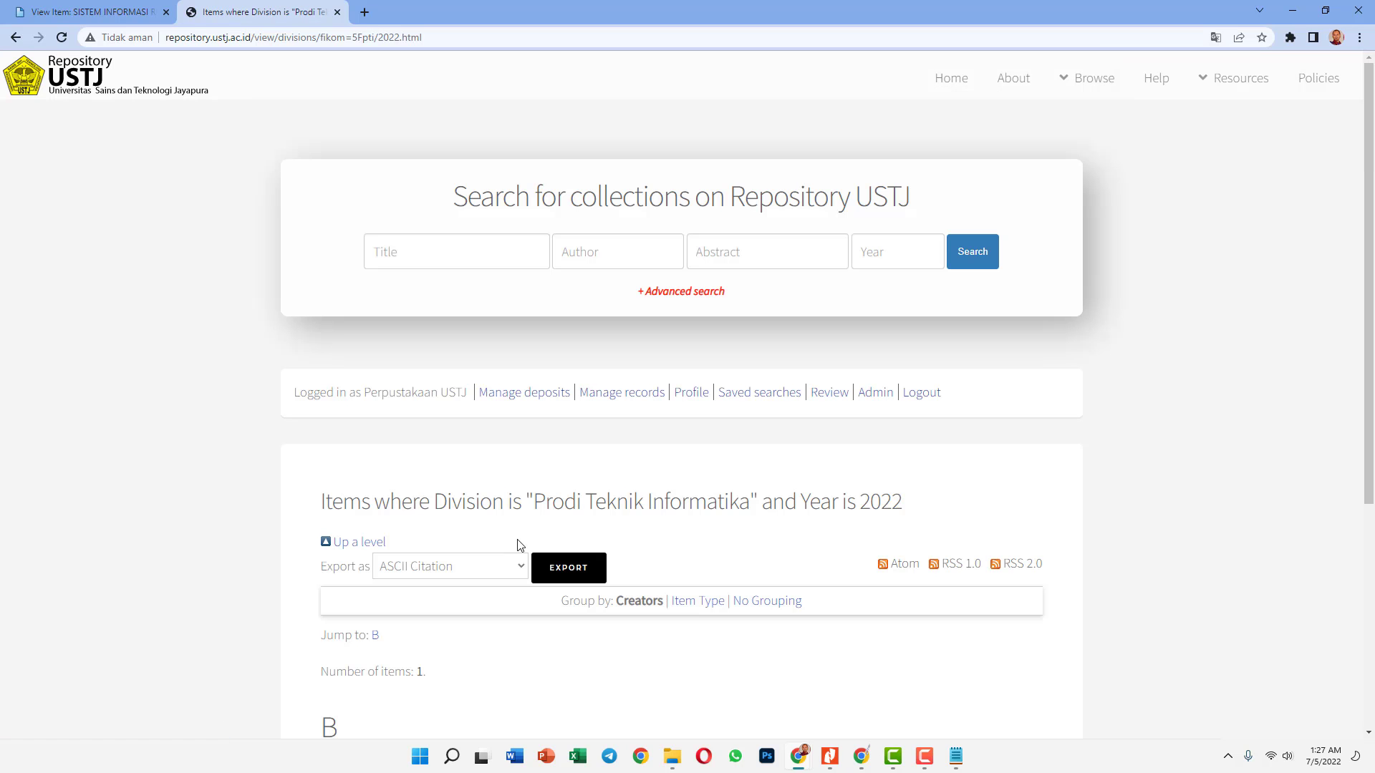
scroll(742, 554, "down", 3)
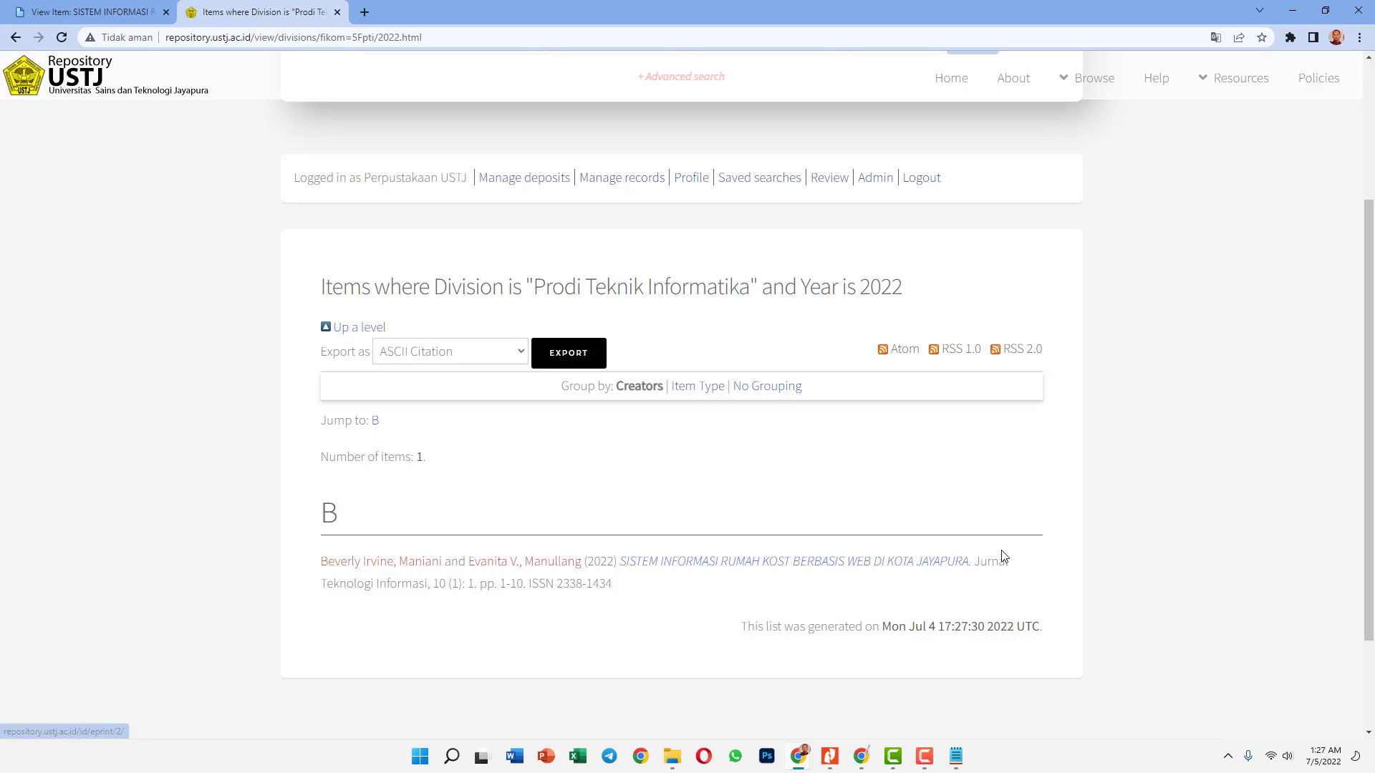
scroll(998, 555, "up", 3)
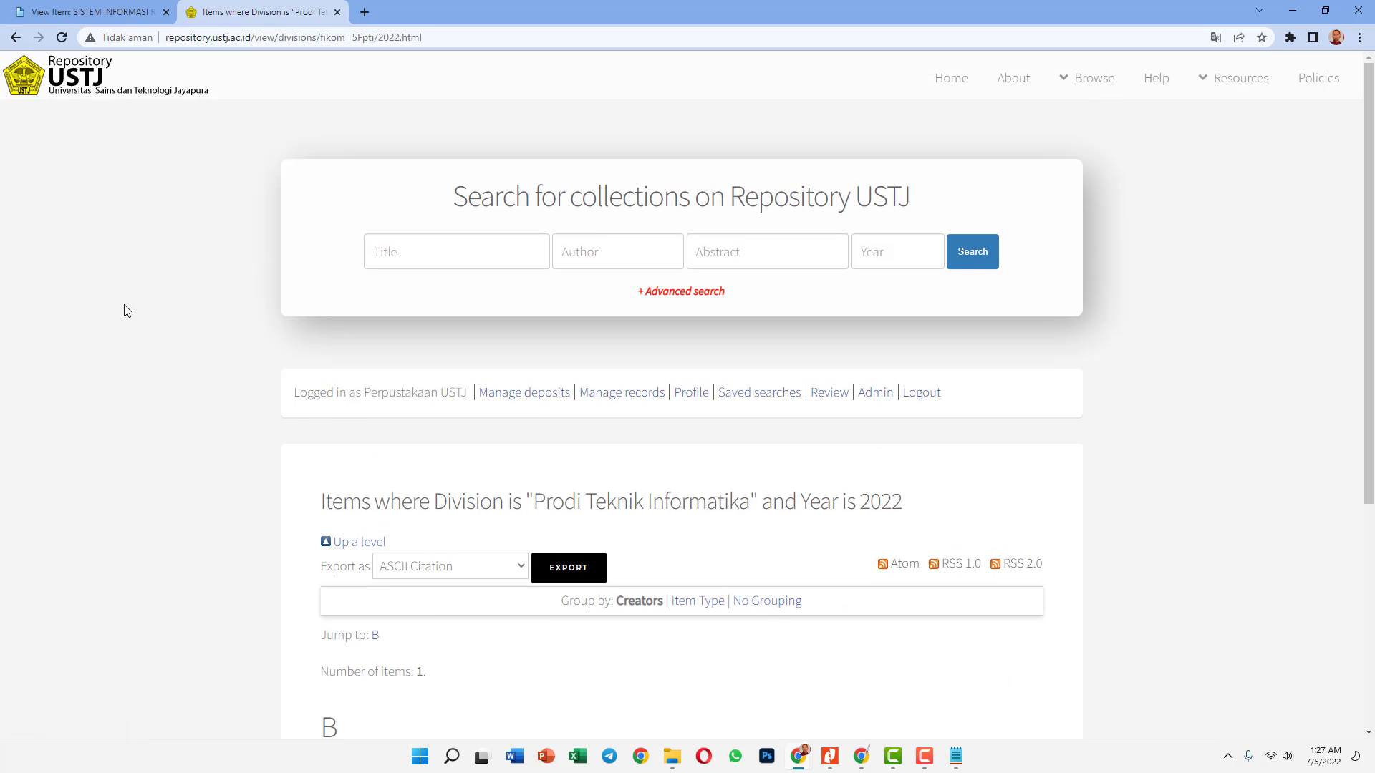
Step: Return to the editor's item page and check the Review list and the Manage deposits page
left_click(95, 12)
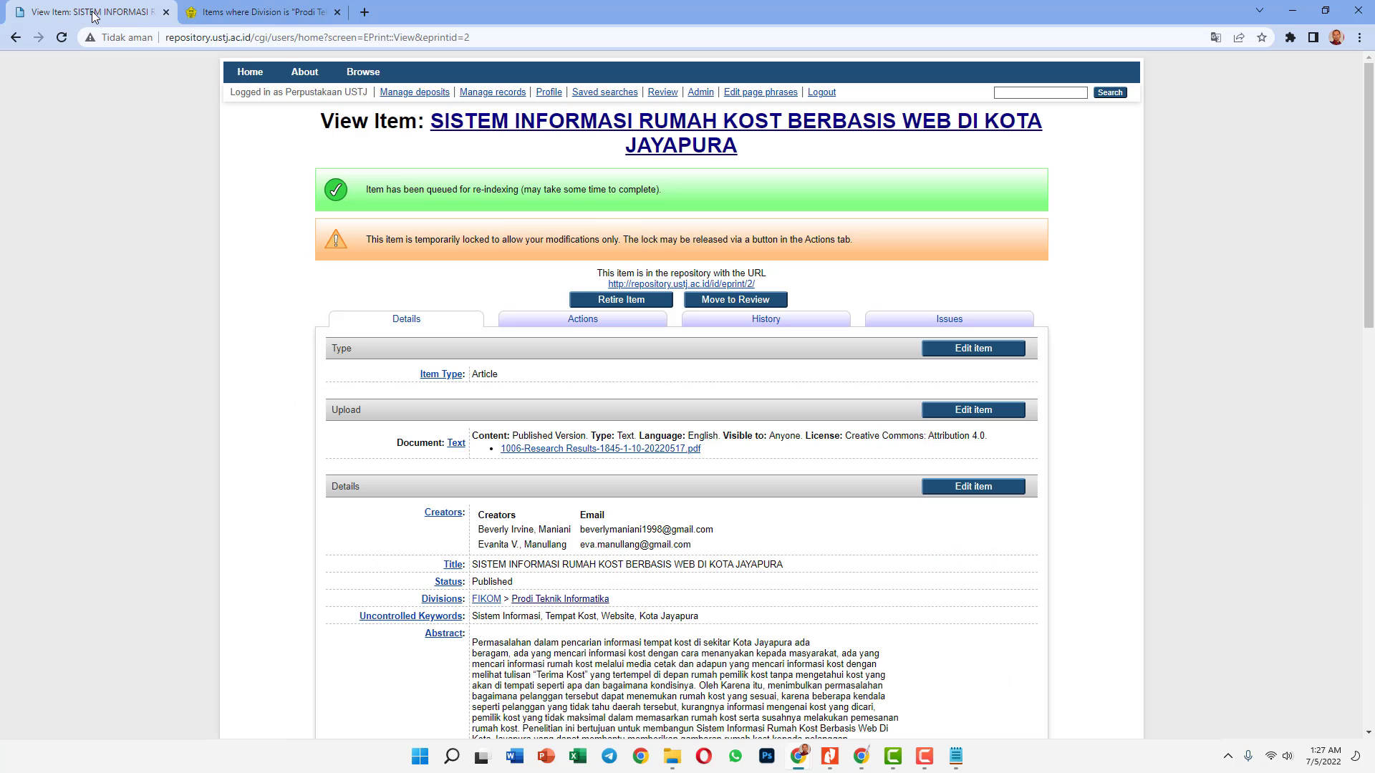
left_click(660, 92)
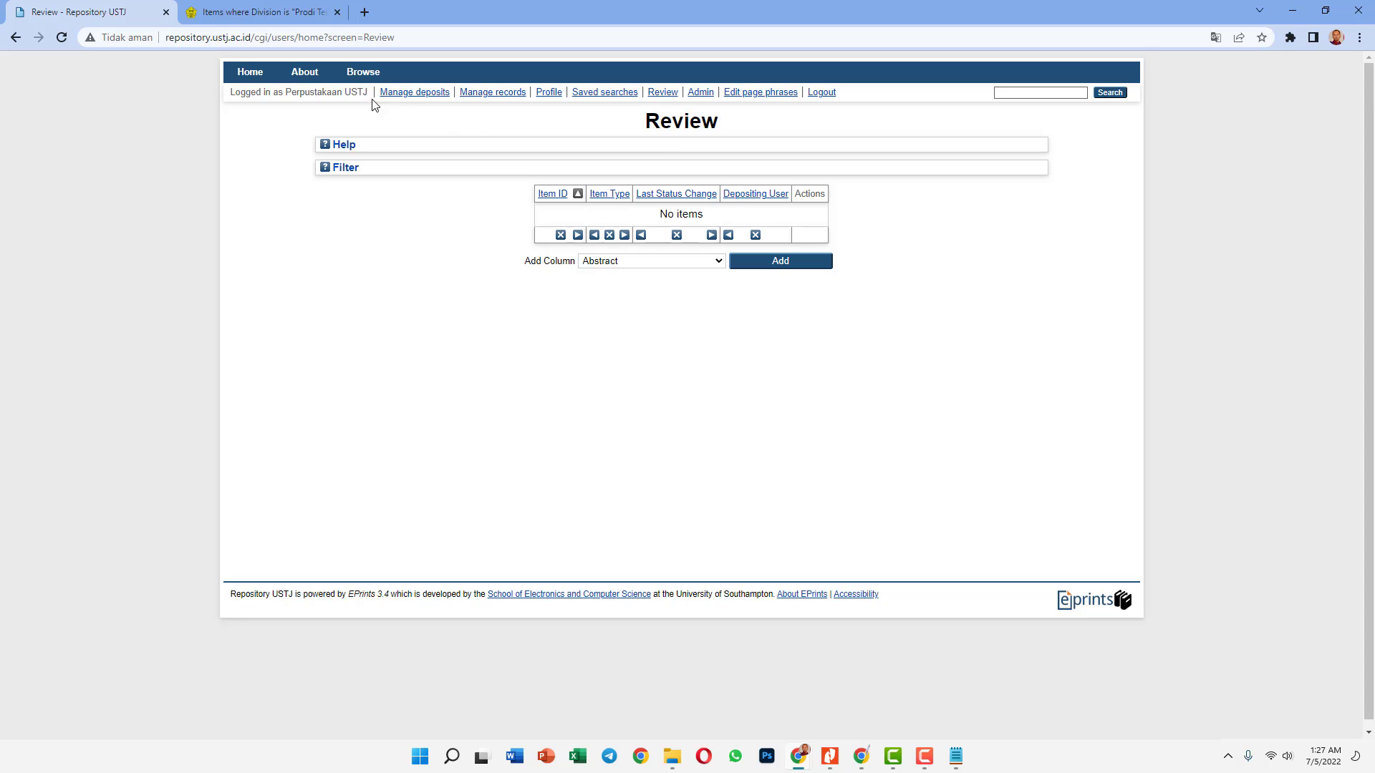
left_click(398, 94)
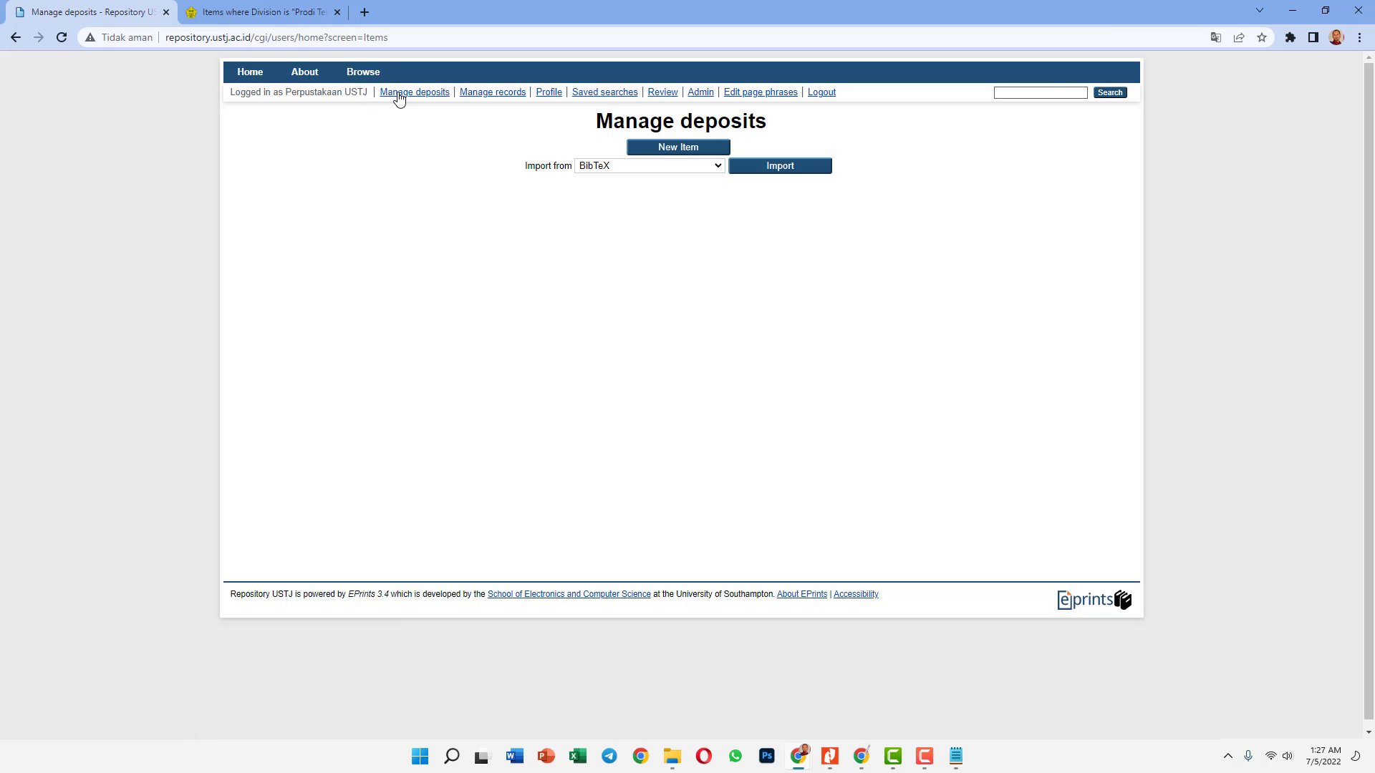
Step: Switch to the depositor's incognito browser window and reload Manage deposits to check the article's item status
left_click(861, 754)
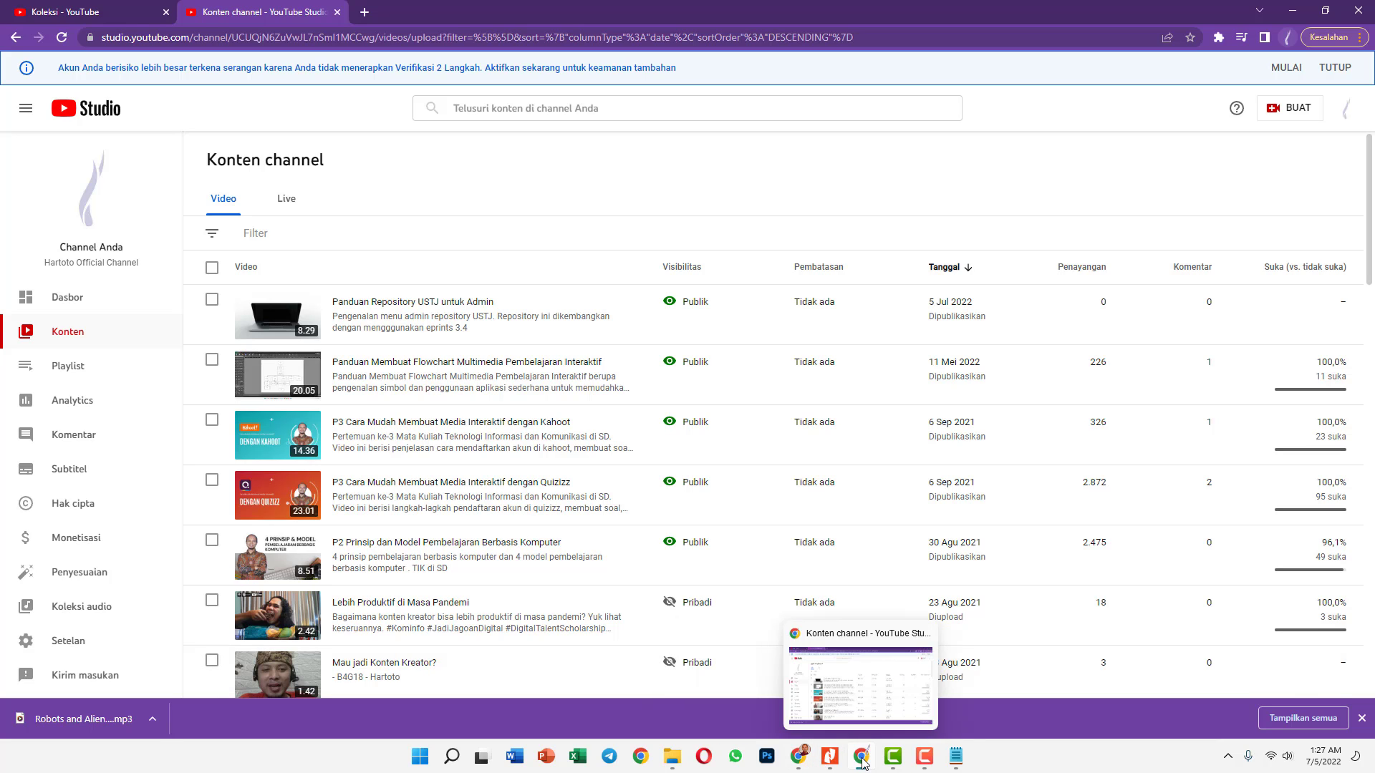
mouse_move(811, 757)
left_click(859, 691)
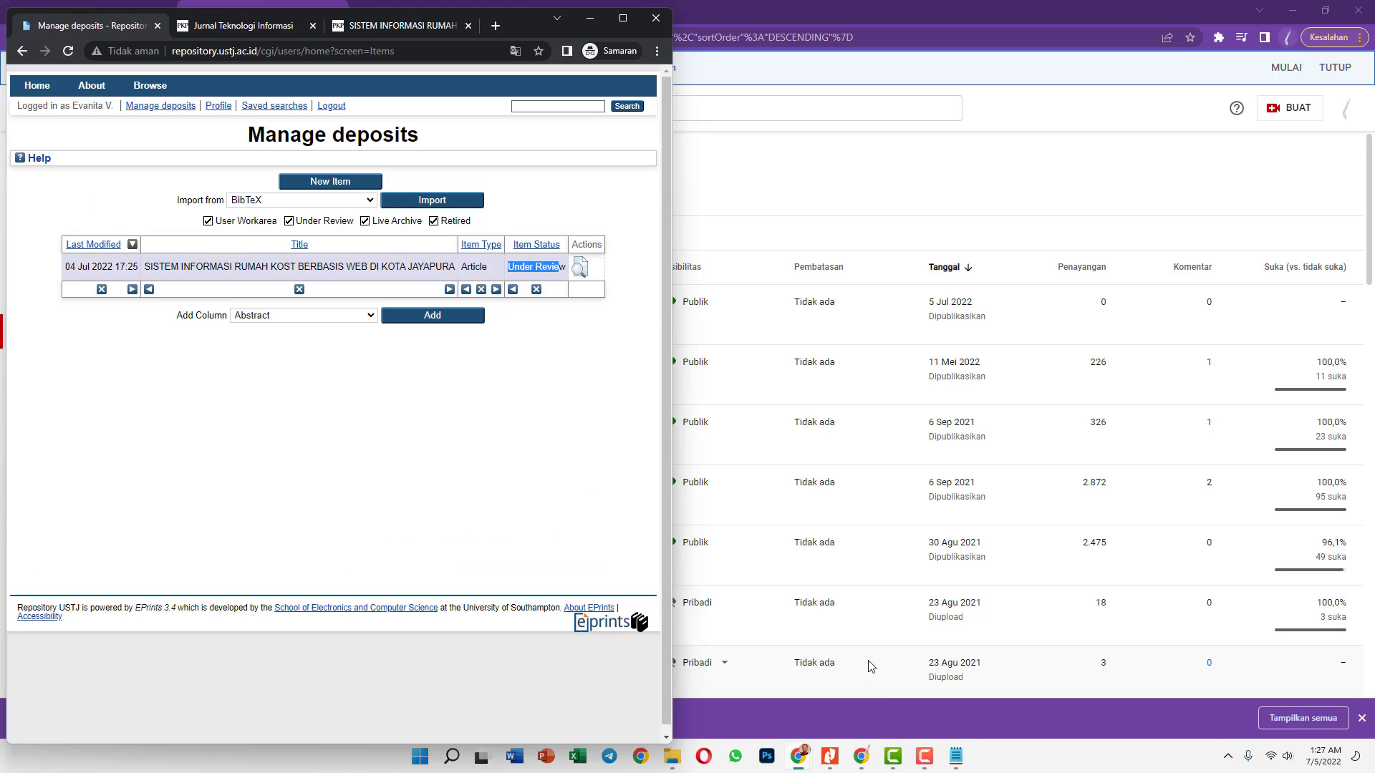
left_click(68, 51)
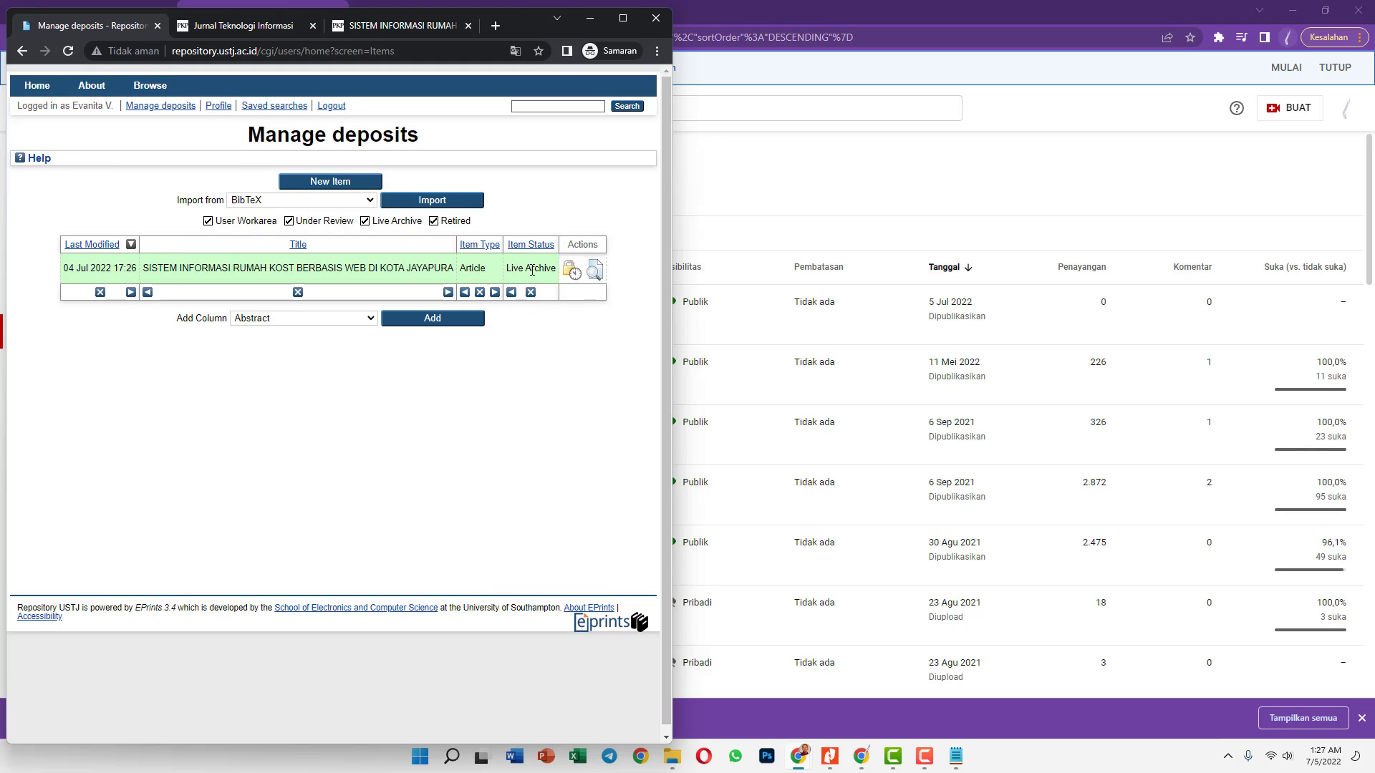
Step: View the article's lock information from the depositor's account and return to the Manage deposits list
left_click(573, 273)
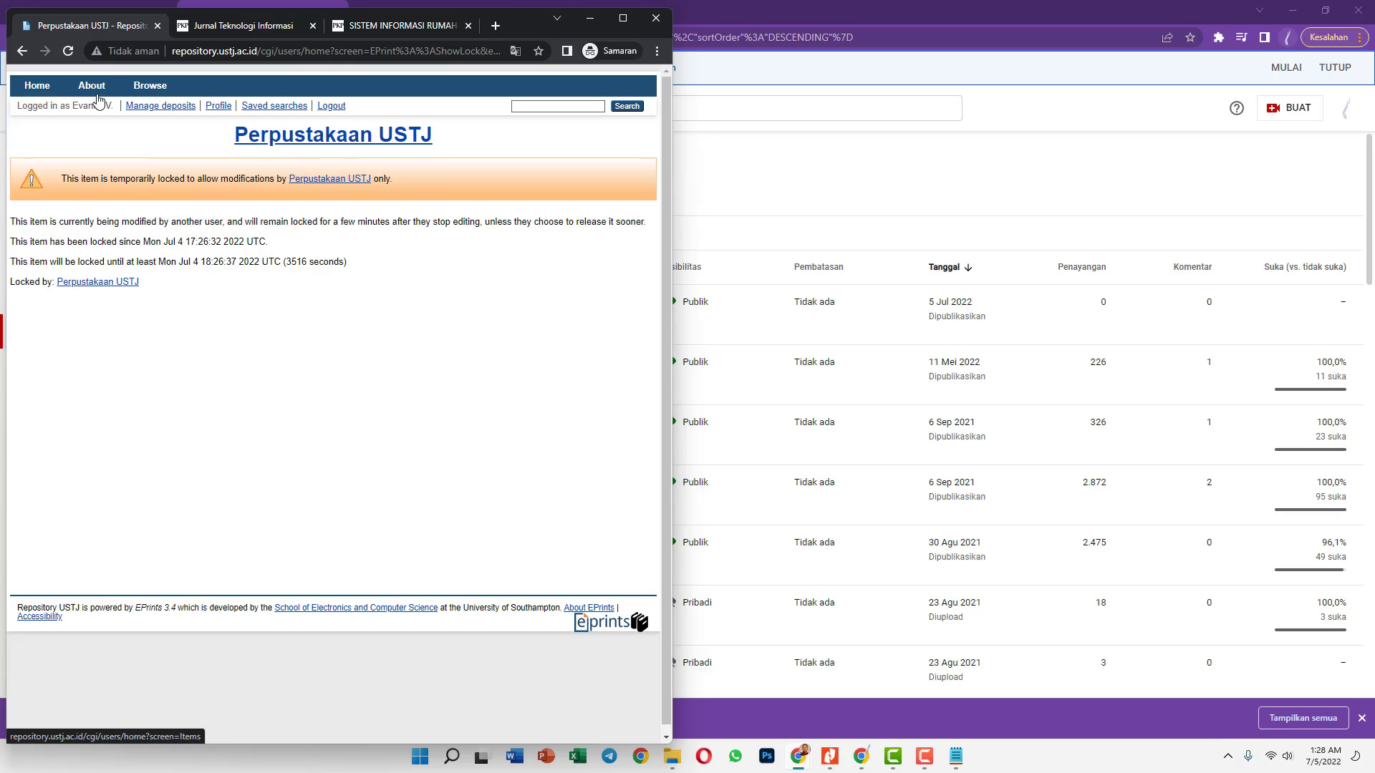
left_click(22, 51)
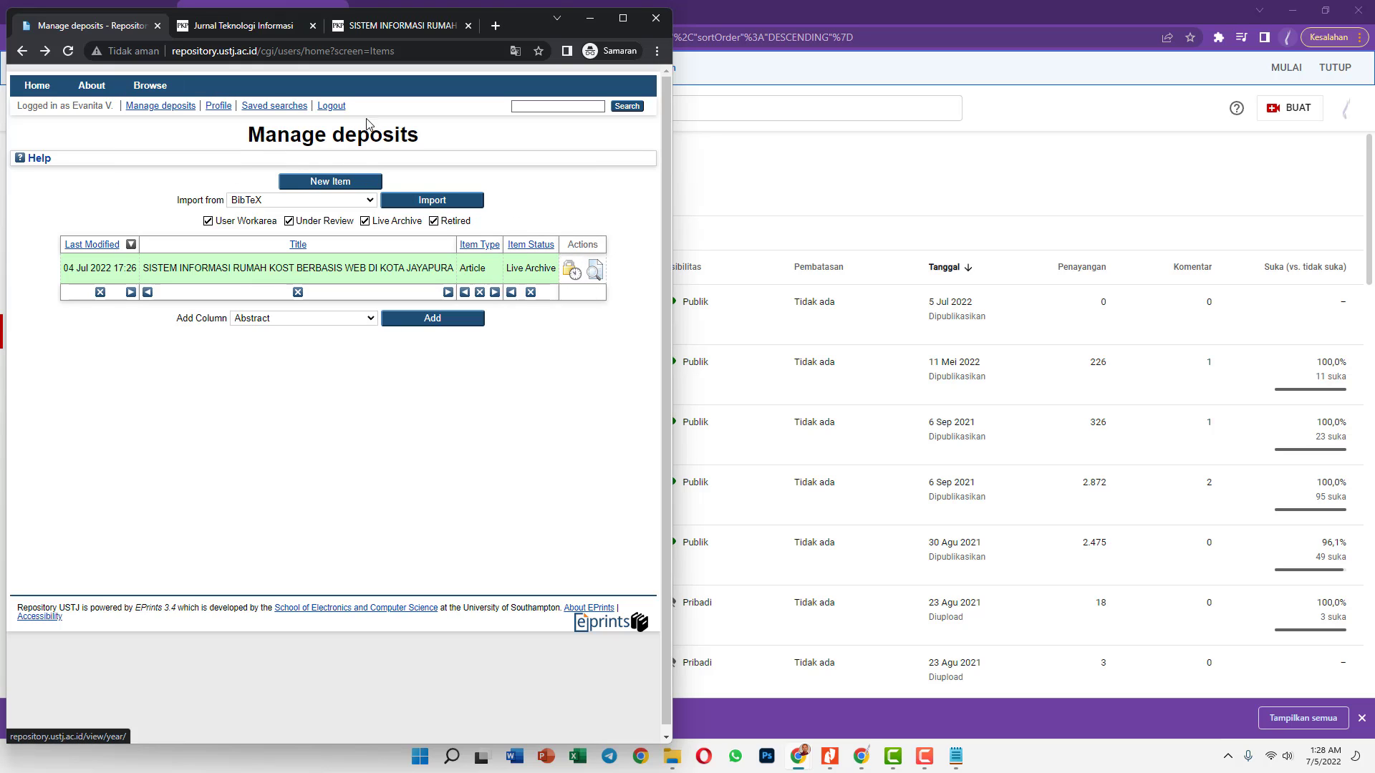
left_click(166, 111)
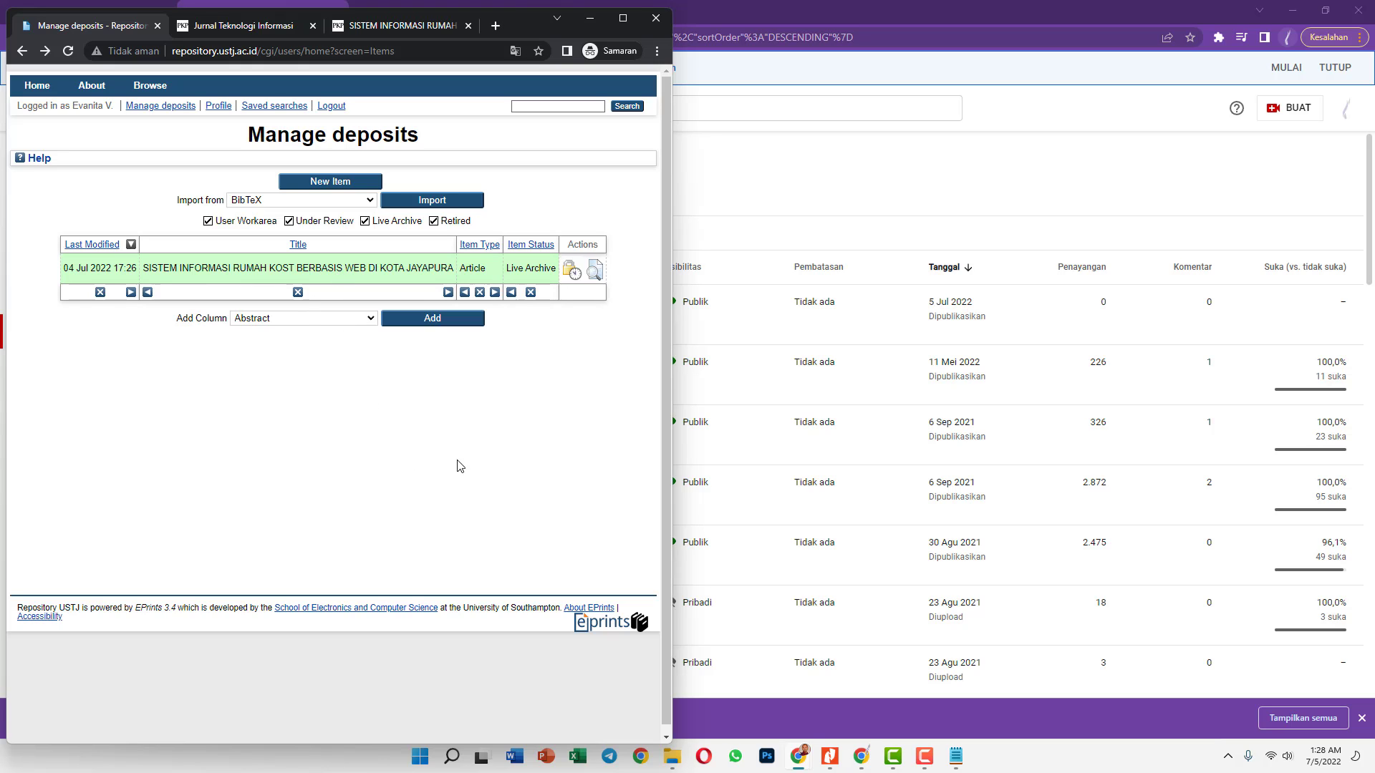
mouse_move(800, 753)
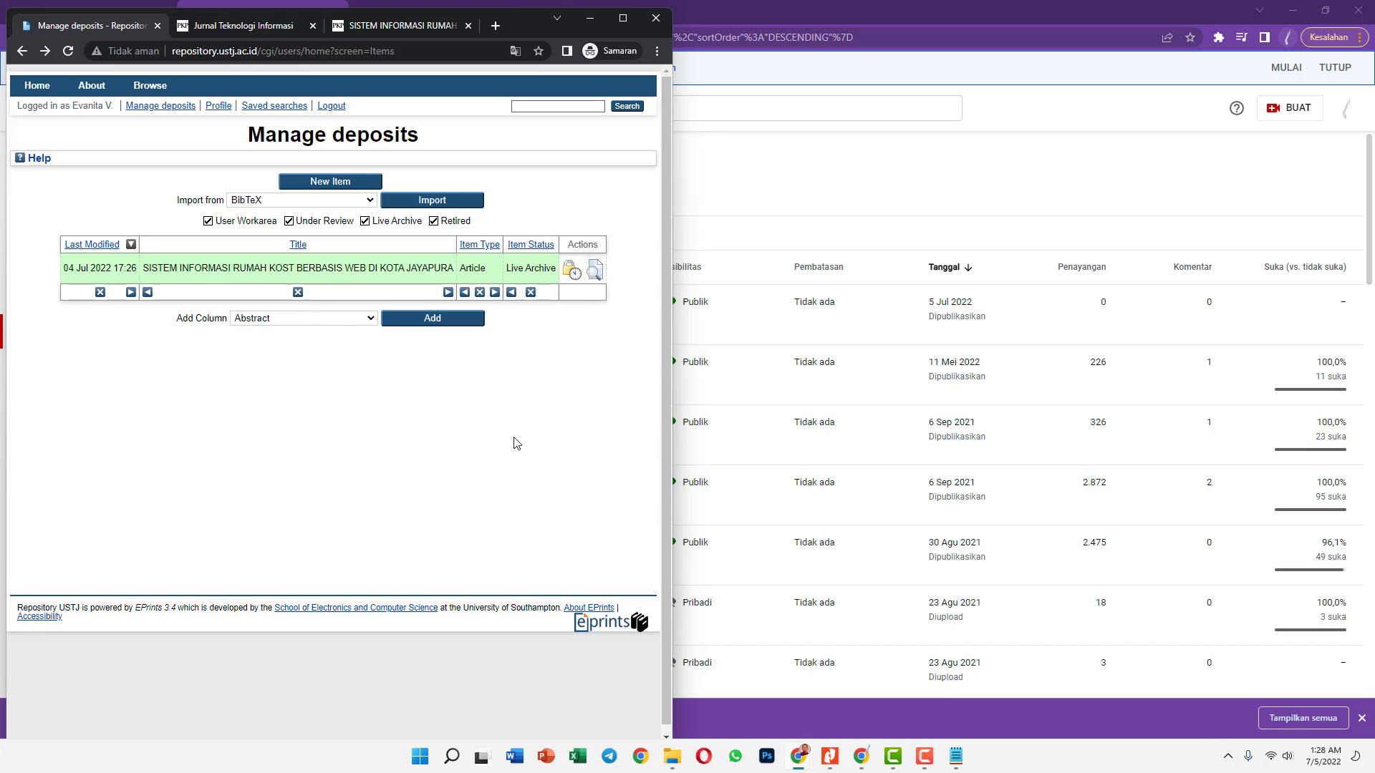